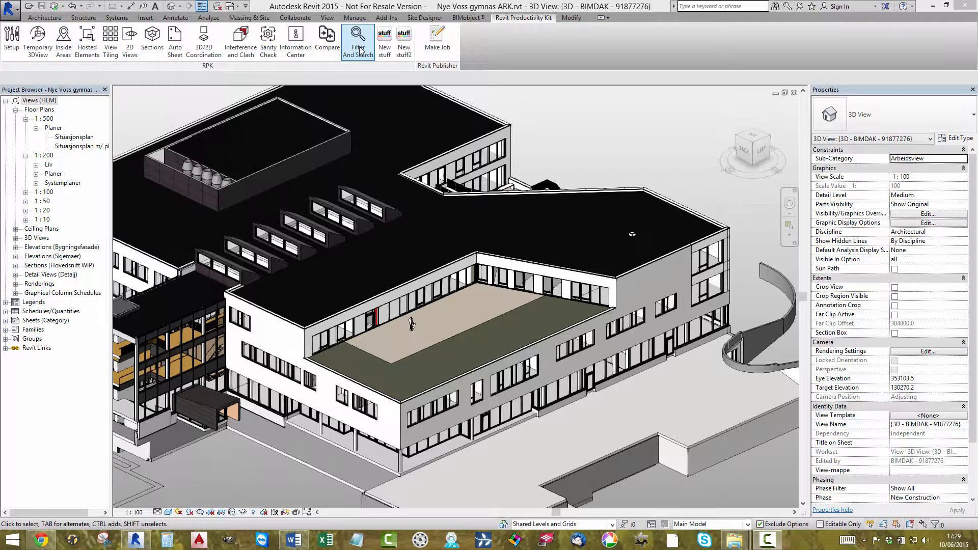
Open the Filter And Search tool for the elements in the current 3D view
right_click(589, 135)
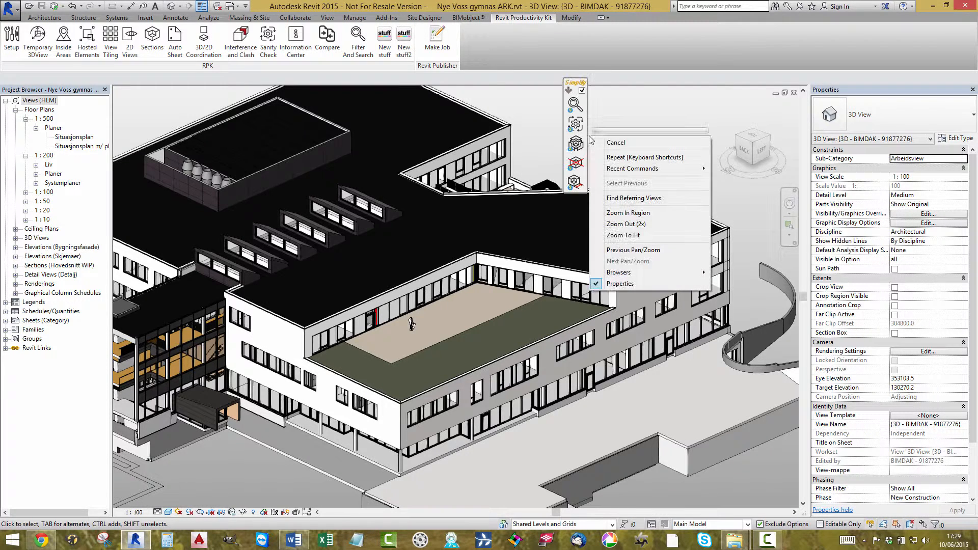
click(571, 109)
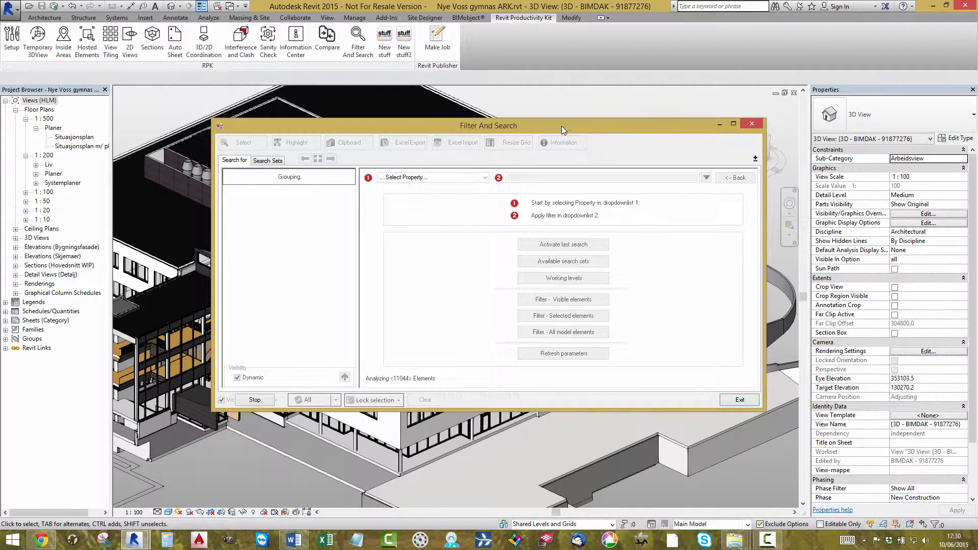
drag(562, 127, 521, 121)
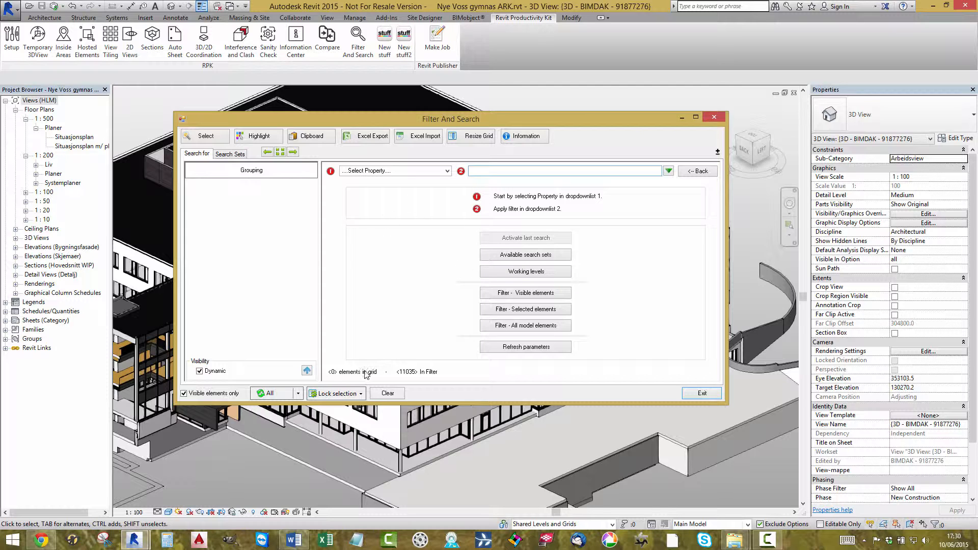
Review the available refresh options in Filter And Search without changing any of them
click(298, 393)
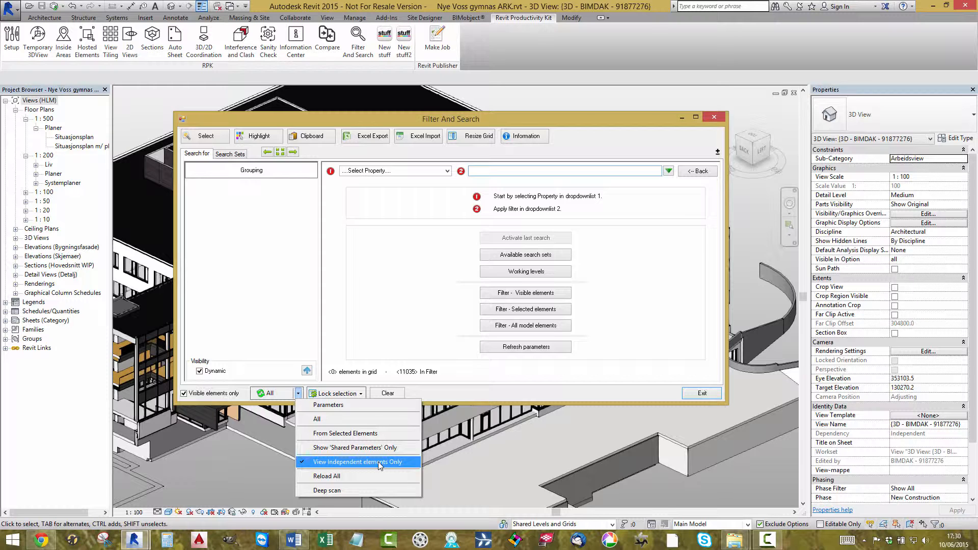
click(467, 396)
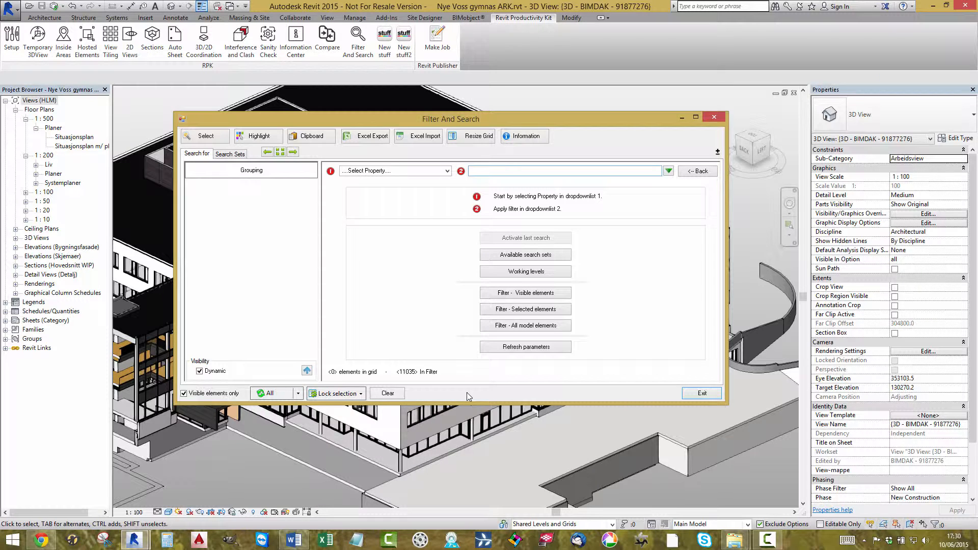
drag(374, 126, 435, 137)
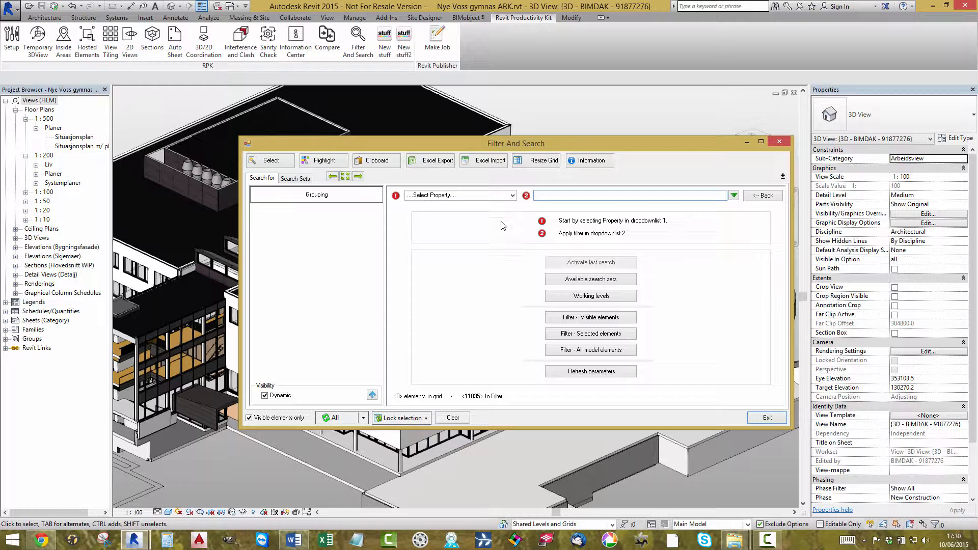
Add Category as the first search property and toggle the View Independent elements Only refresh option
click(511, 197)
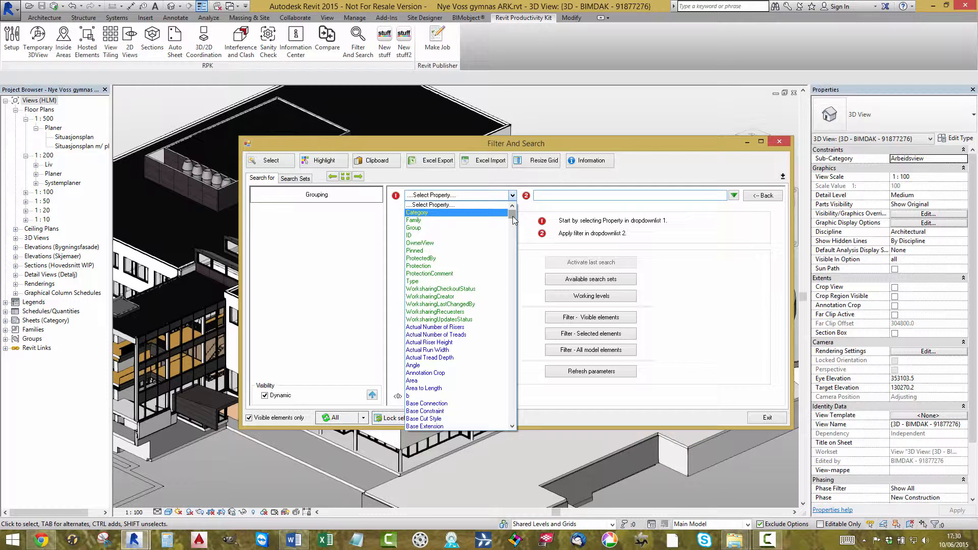
mouse_move(513, 216)
mouse_down()
mouse_move(519, 304)
mouse_move(502, 427)
mouse_move(520, 219)
mouse_up()
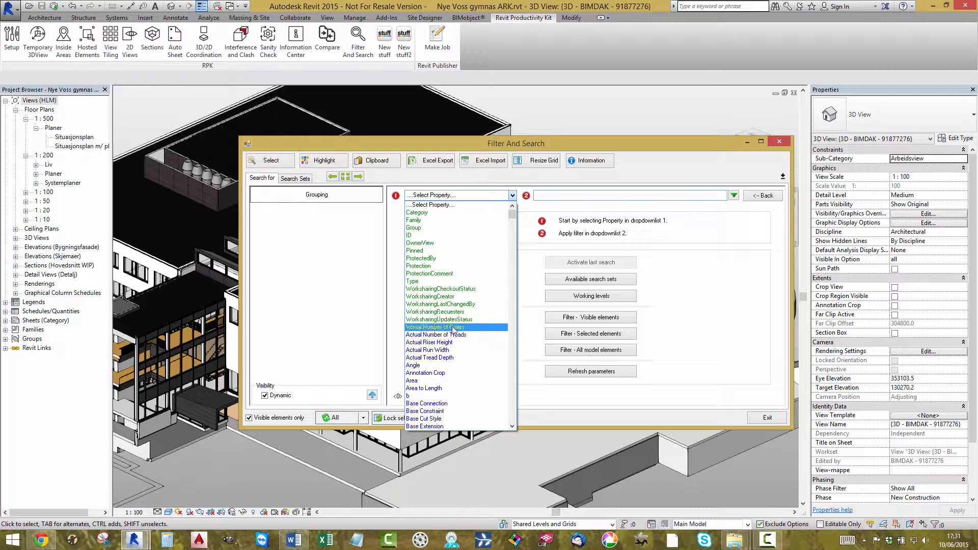
drag(516, 219, 512, 280)
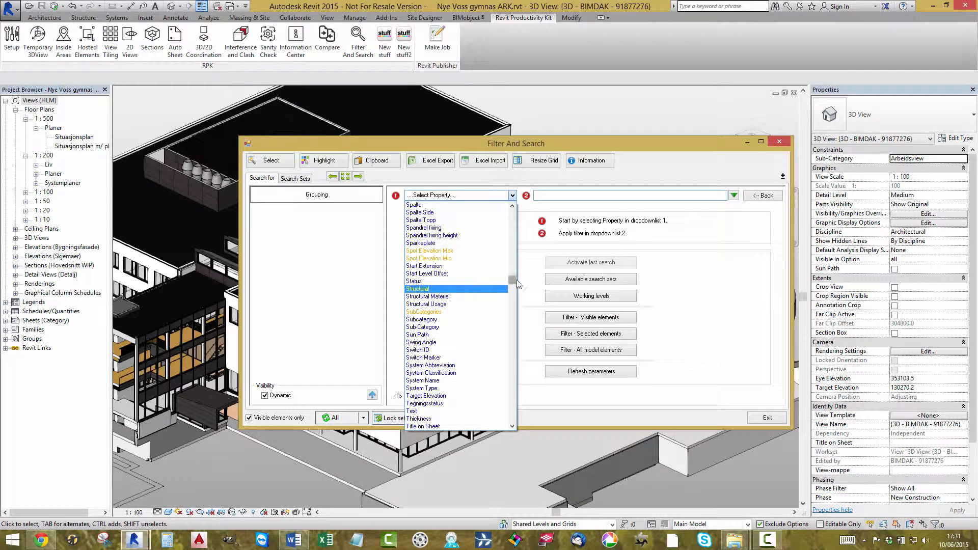
drag(512, 281, 512, 279)
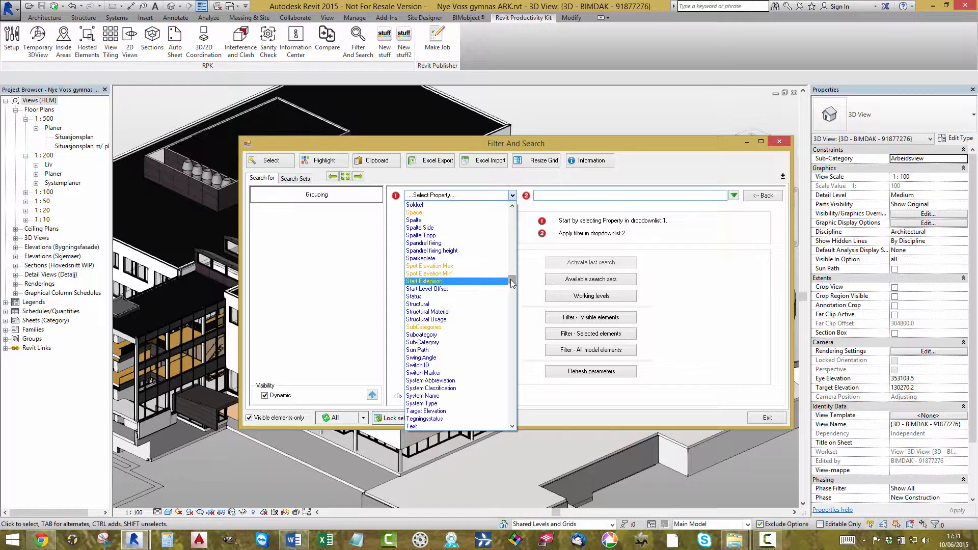
drag(512, 281, 519, 213)
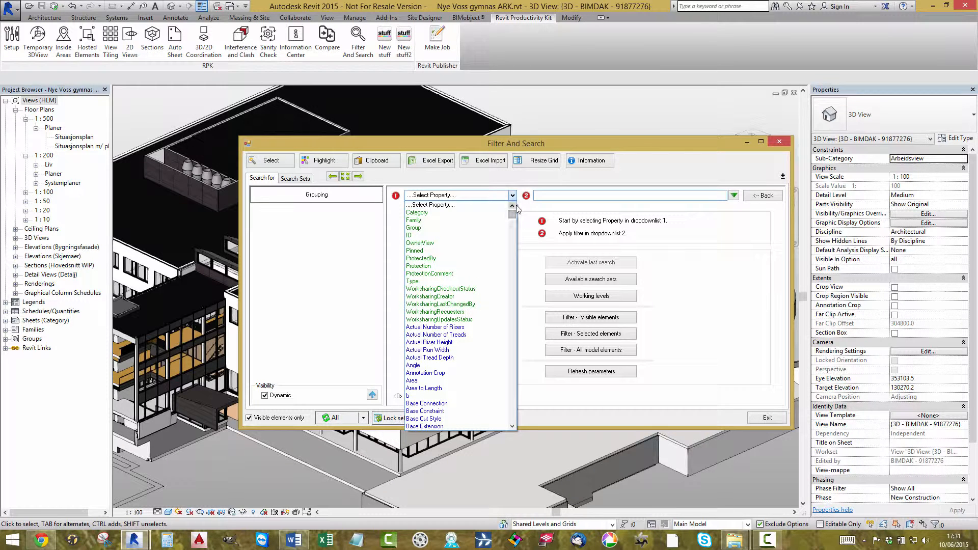
click(437, 214)
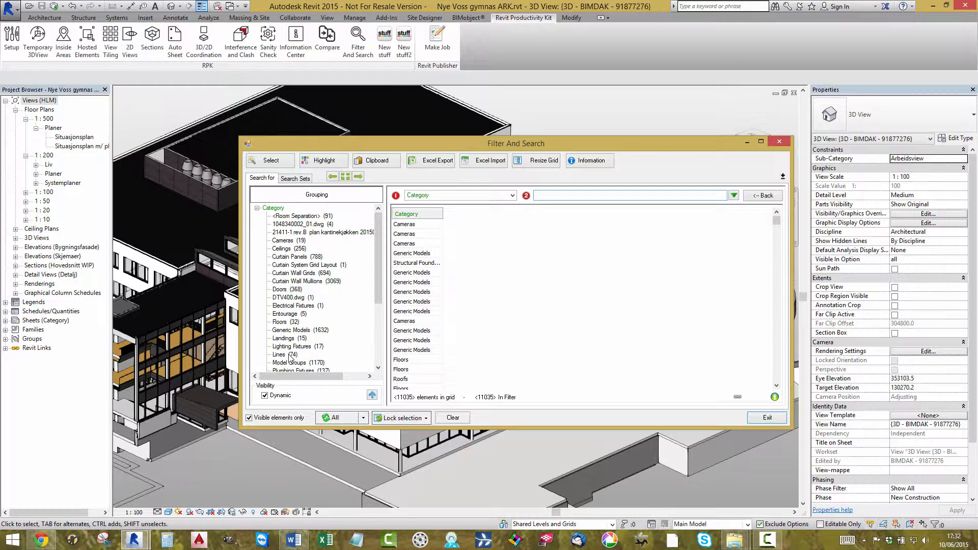
click(363, 417)
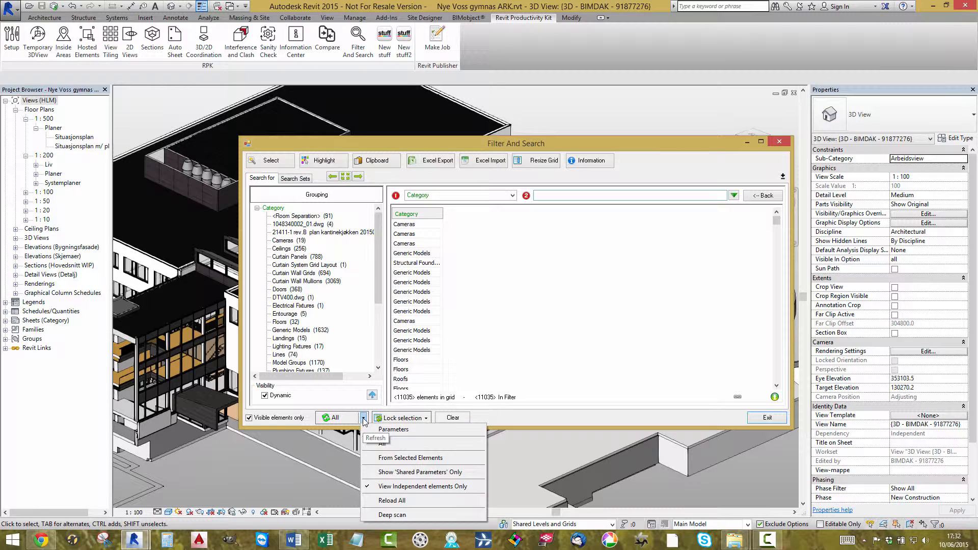
click(385, 487)
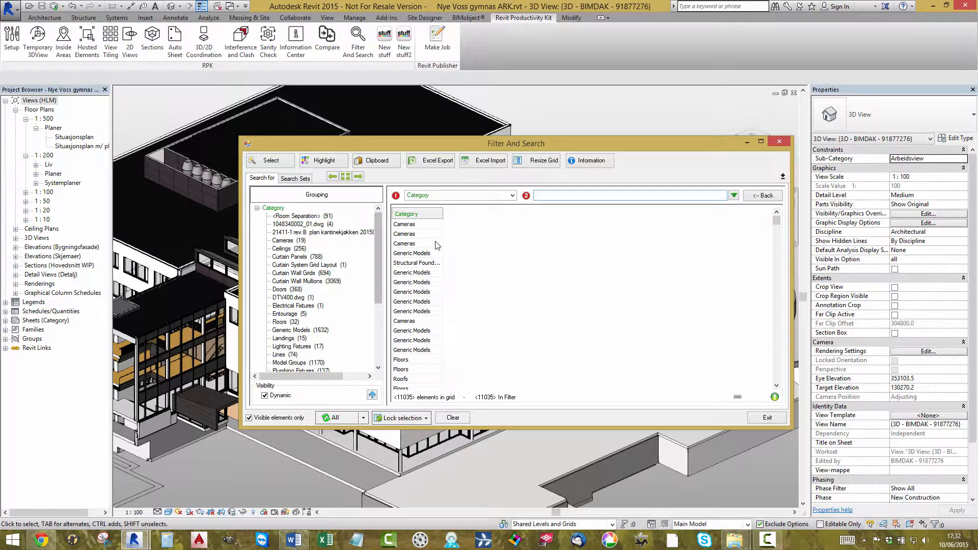
Add Type as the second search property and isolate the Doors category in the model view
click(513, 198)
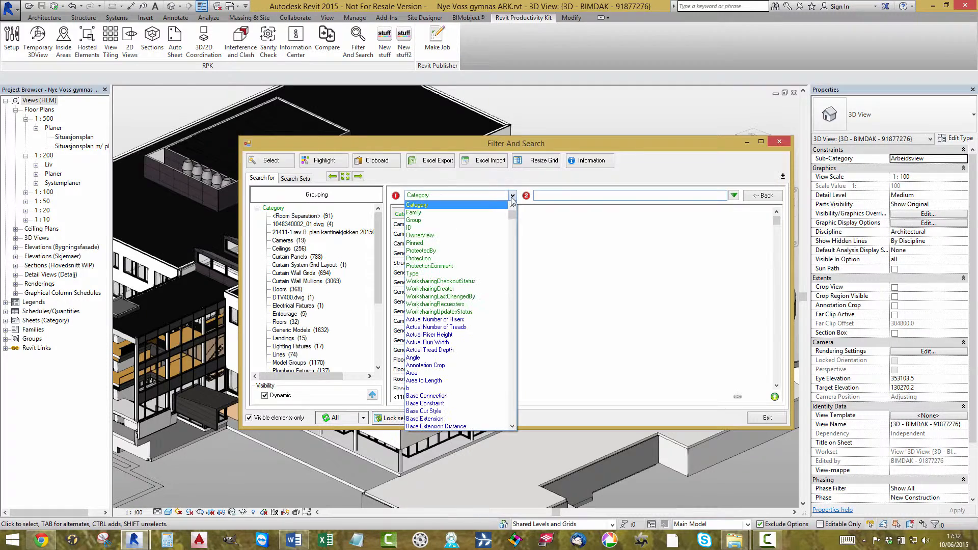
click(435, 275)
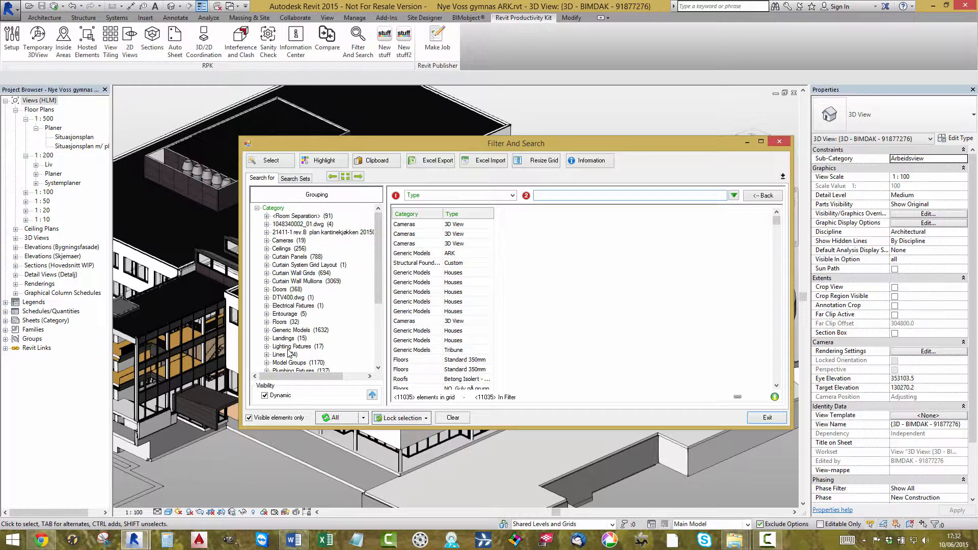
click(283, 292)
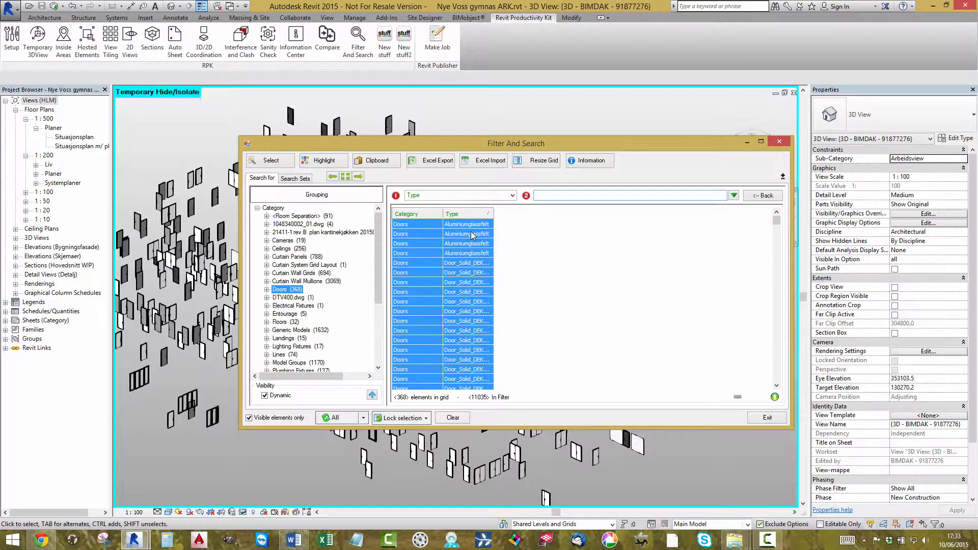
Add the Level property as a third column in the search grid
click(512, 196)
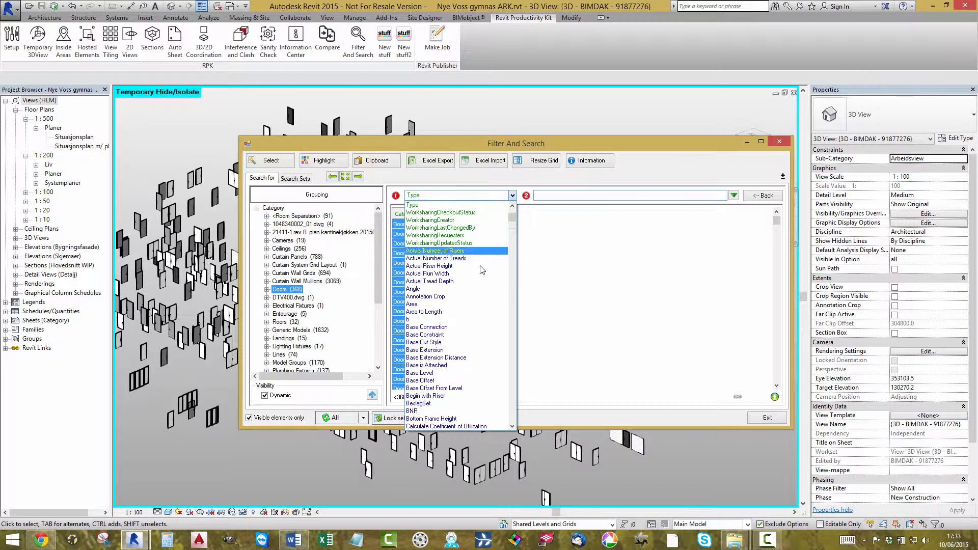
click(544, 277)
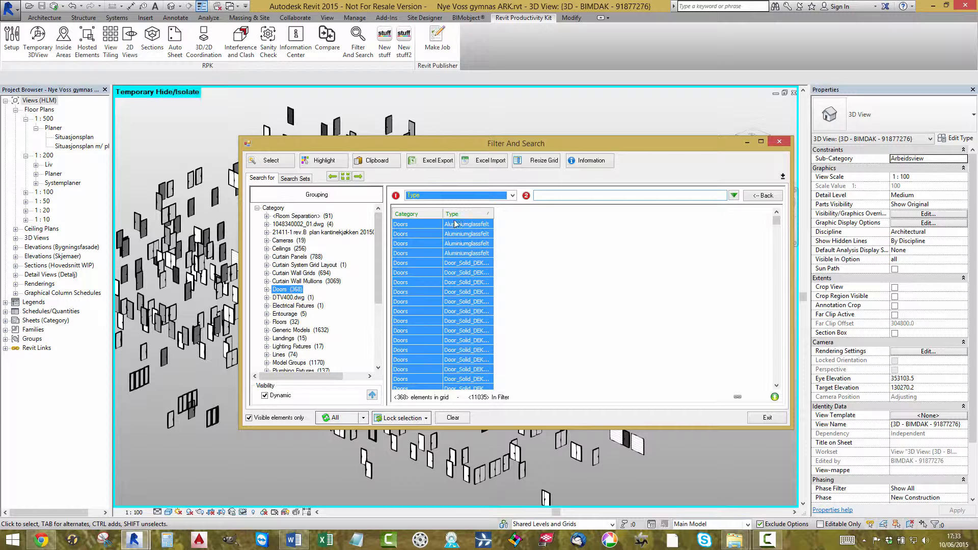
click(513, 195)
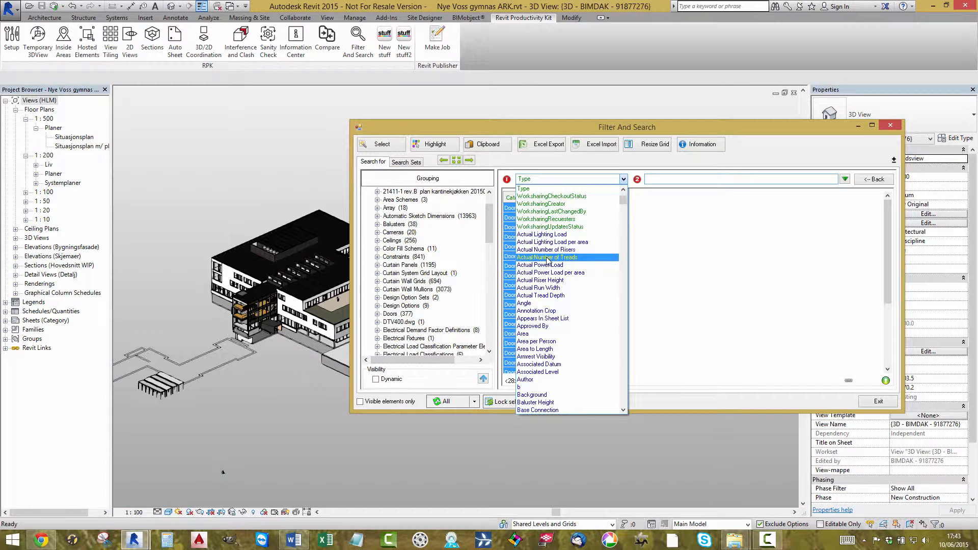
key(l)
scroll(545, 274, down, 2)
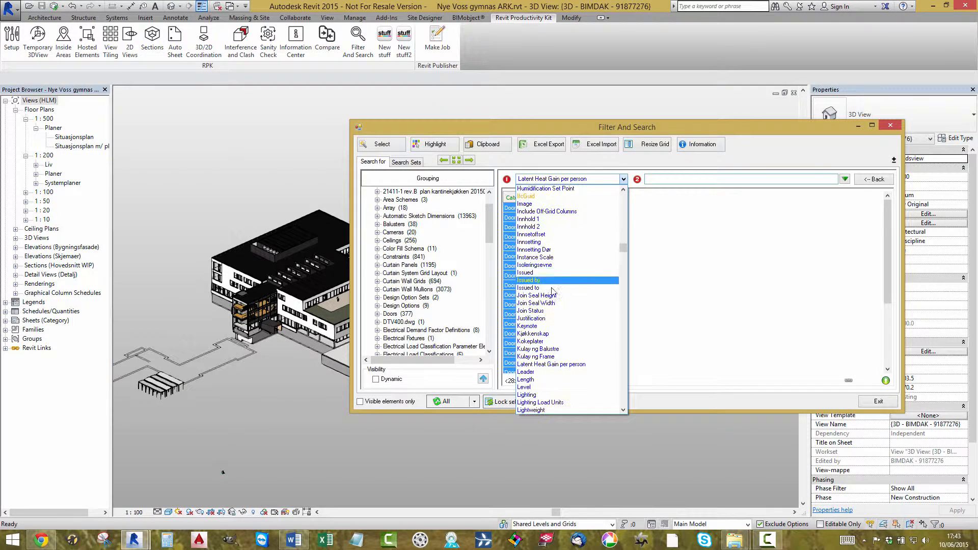
click(539, 389)
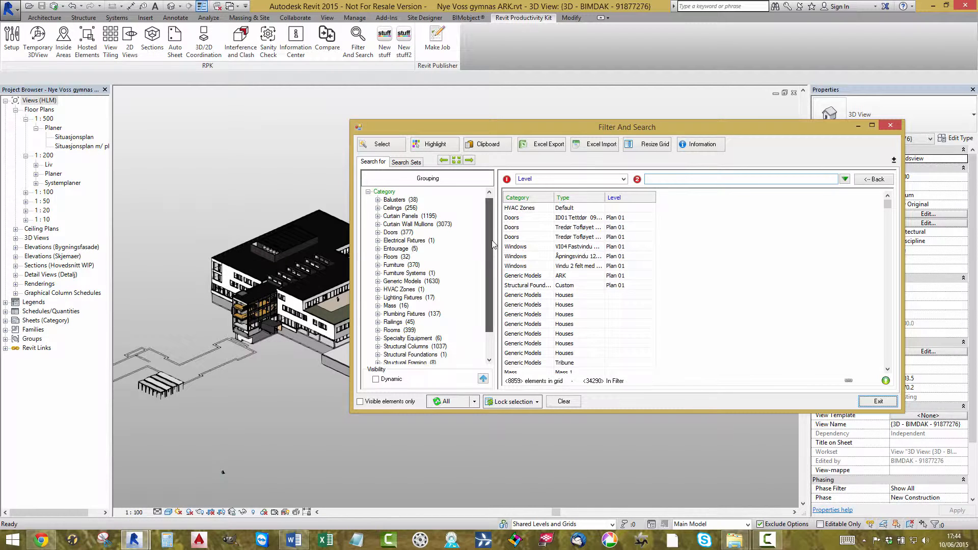
List the elements of the Doors and Walls categories in the grid and widen the Type column
mouse_move(490, 233)
mouse_down()
mouse_move(497, 275)
mouse_move(494, 235)
mouse_up()
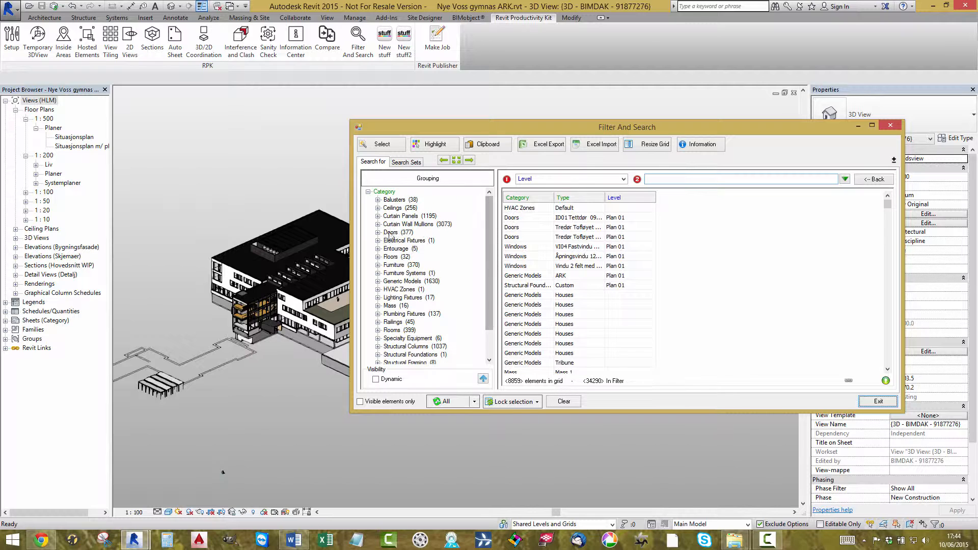
click(391, 233)
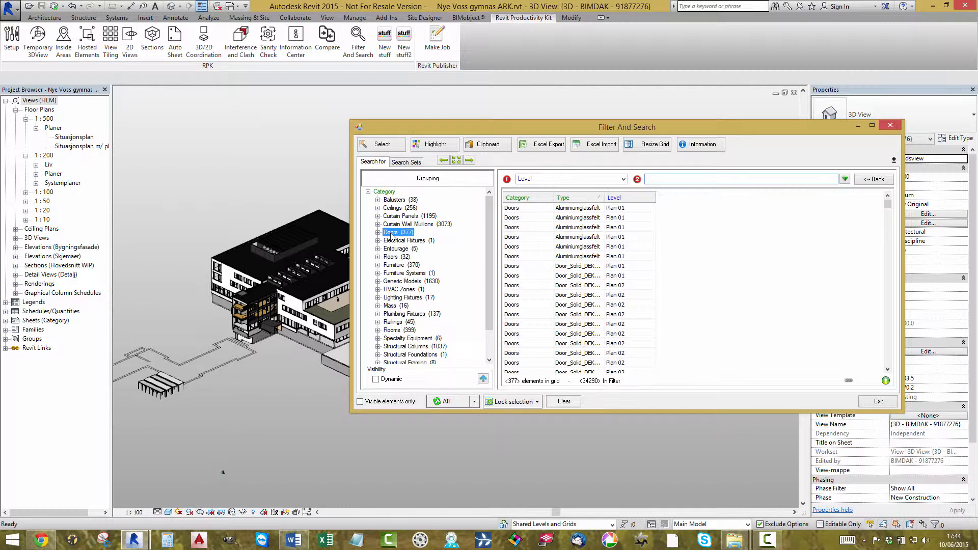
drag(488, 220, 498, 267)
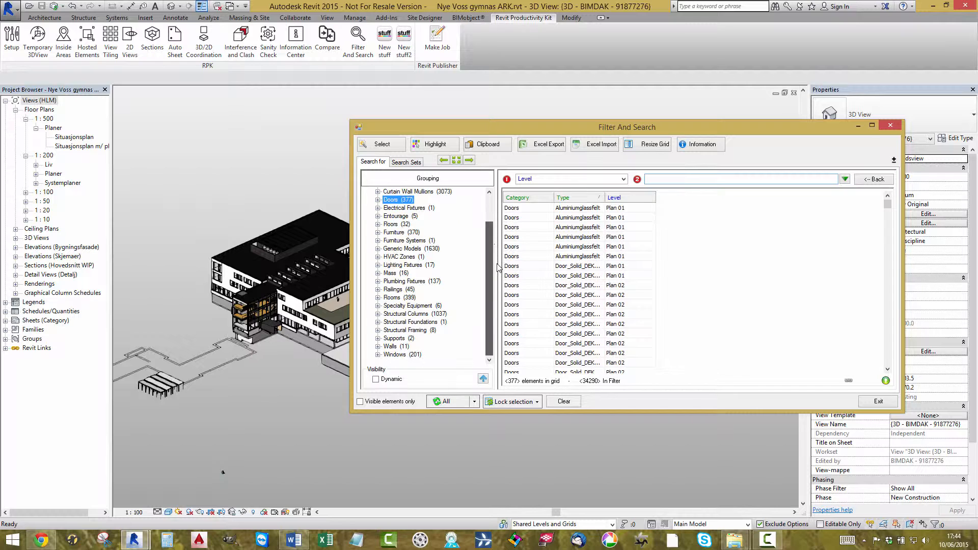
click(396, 347)
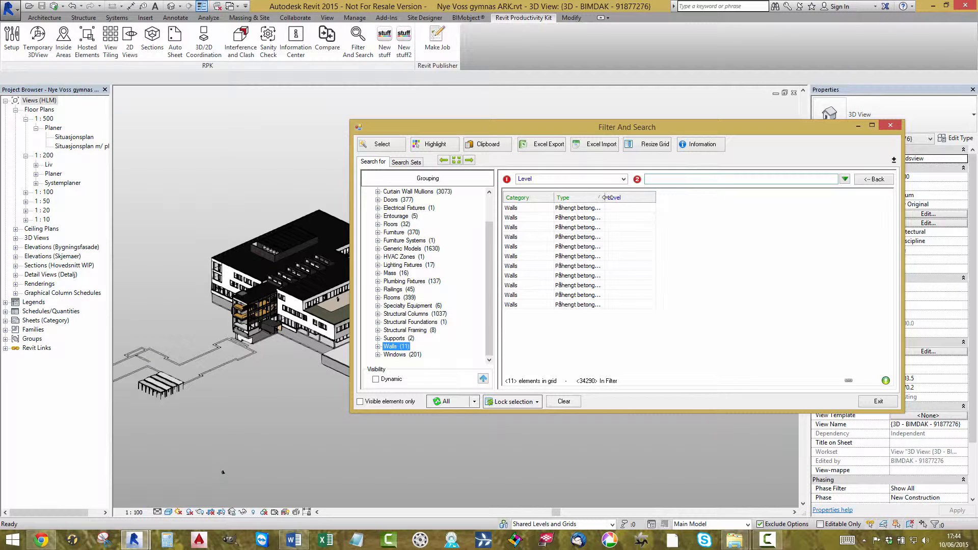
drag(604, 198, 647, 198)
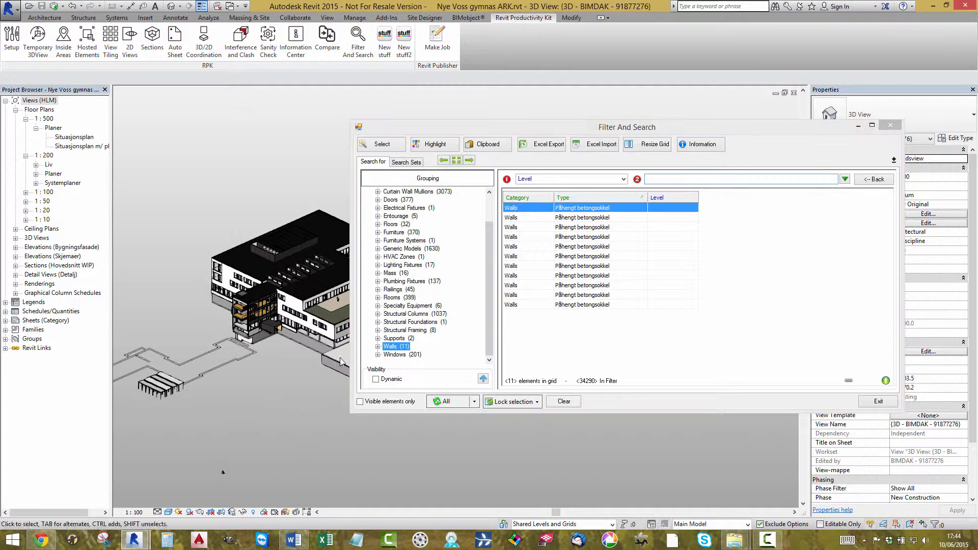
Select the upper facade wall above the glazed ground floor and check its base and top constraints
scroll(287, 342, up, 5)
scroll(287, 344, up, 4)
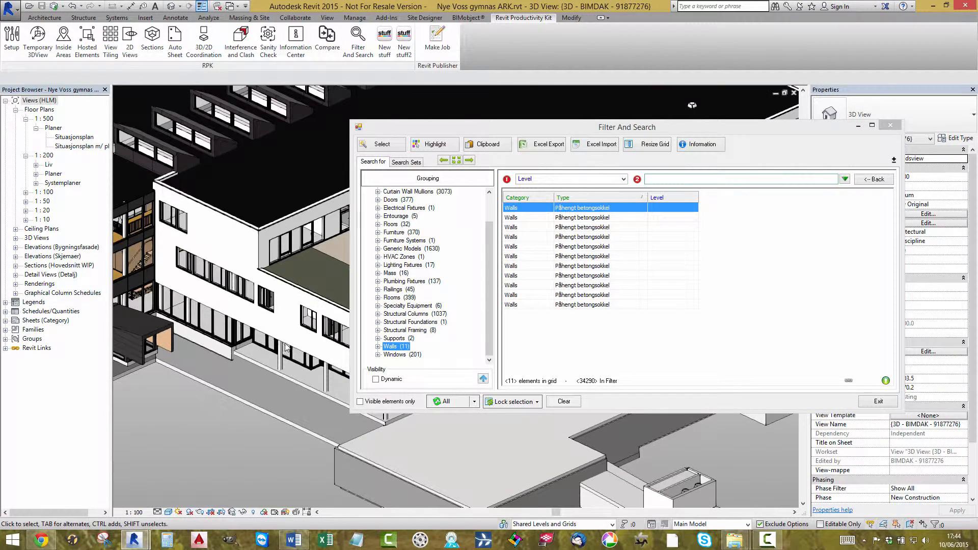
click(289, 355)
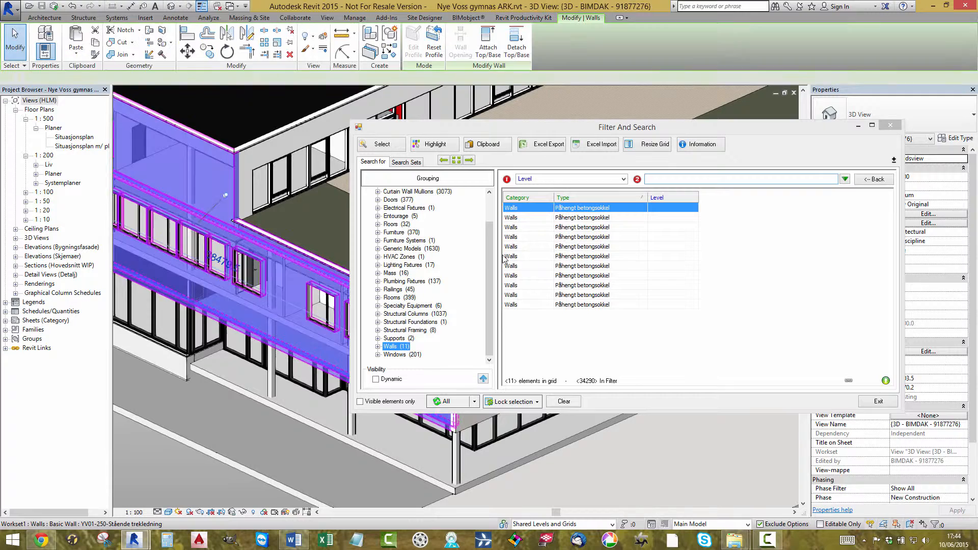
drag(760, 130, 656, 260)
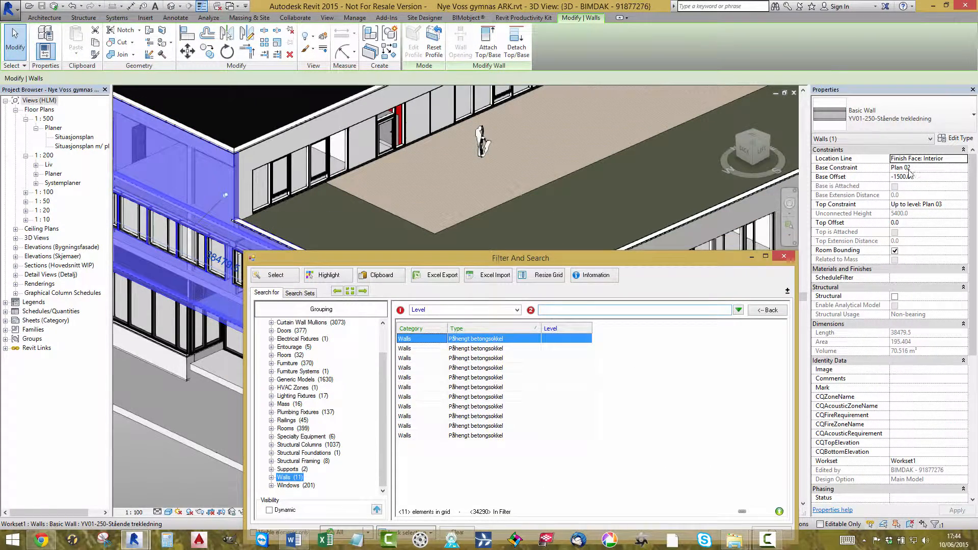
drag(668, 262, 640, 123)
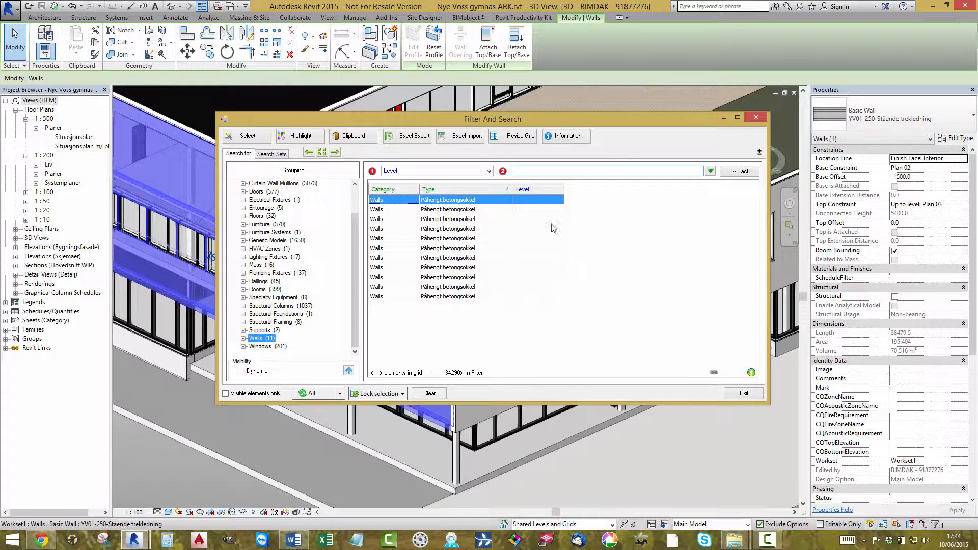
Delete the Level column from the search grid
right_click(530, 188)
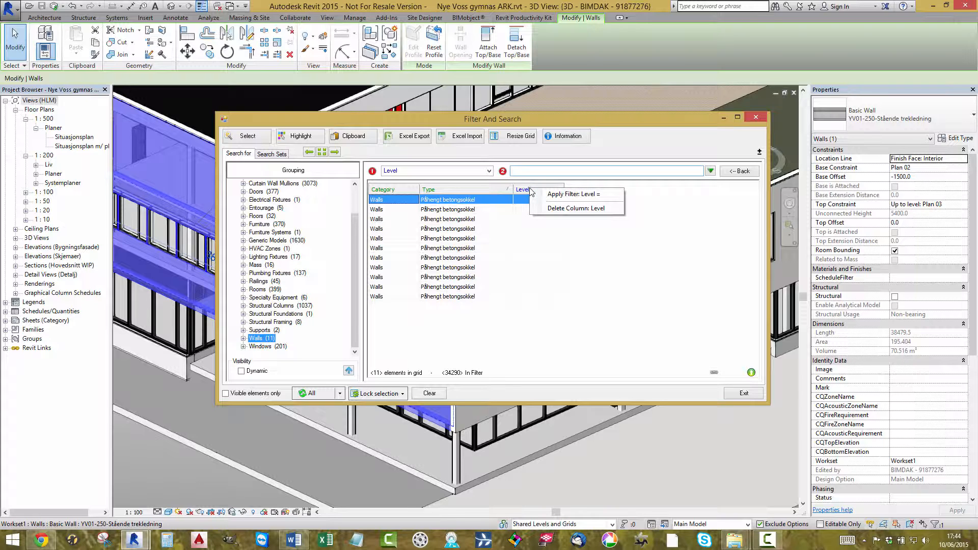
click(559, 209)
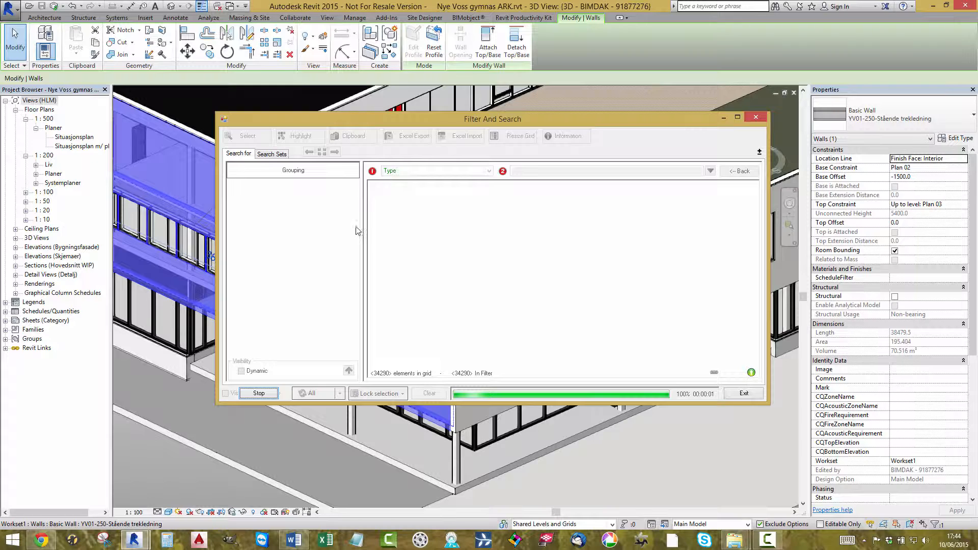
drag(356, 225, 361, 341)
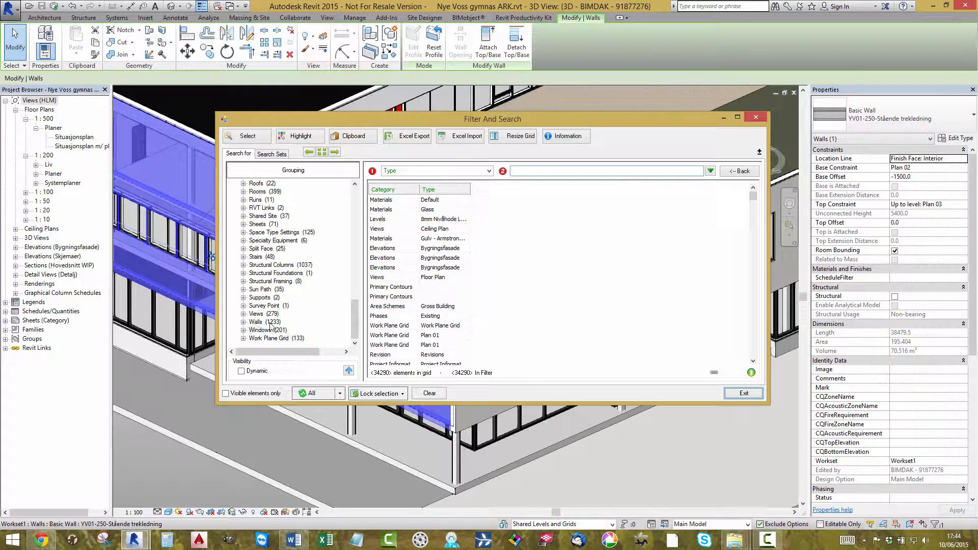
Add Base Constraint as the third search property and clear the wall selection in the model view
click(489, 171)
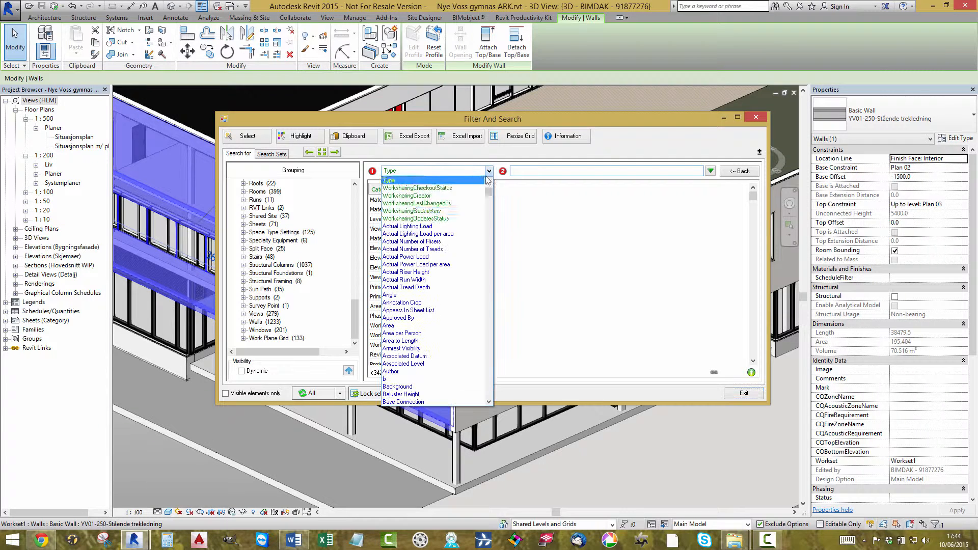
scroll(459, 287, down, 2)
scroll(460, 290, down, 1)
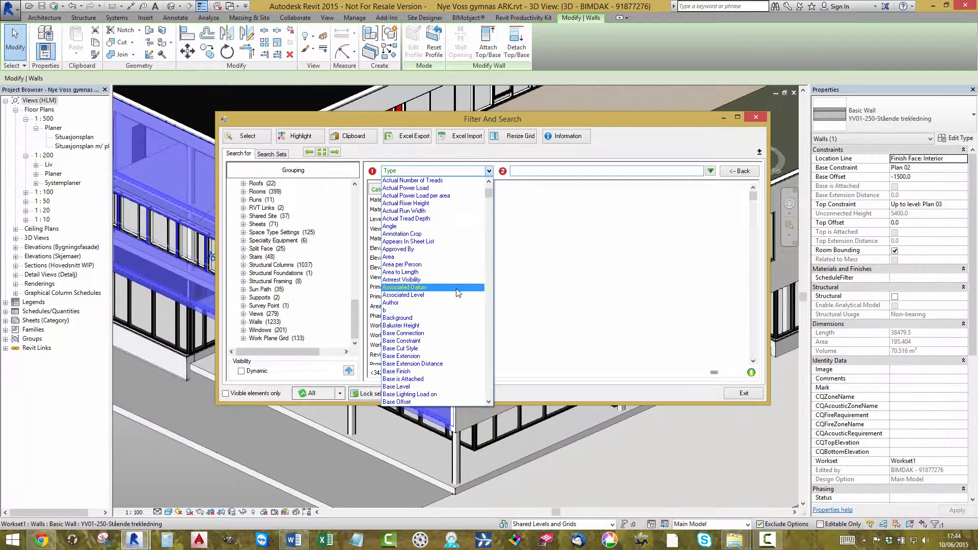
click(425, 341)
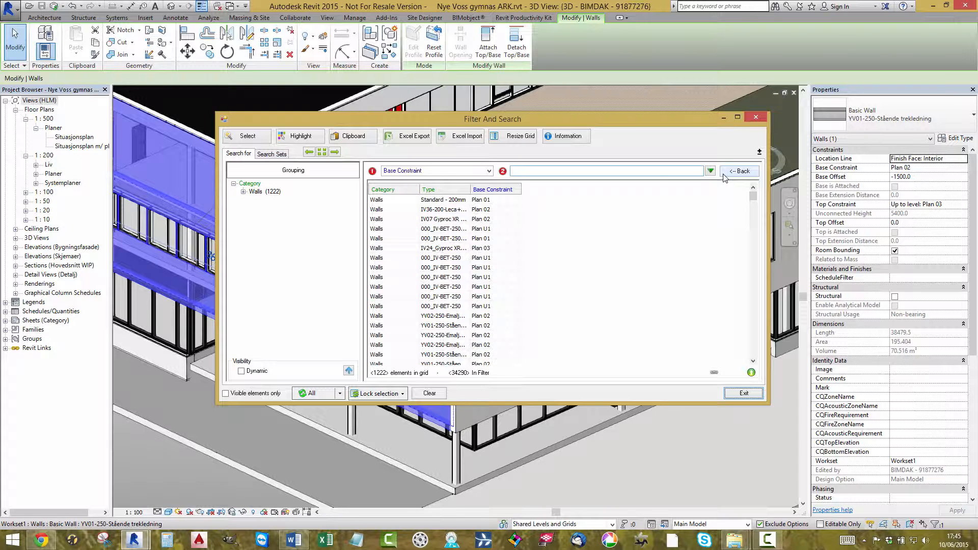
click(599, 487)
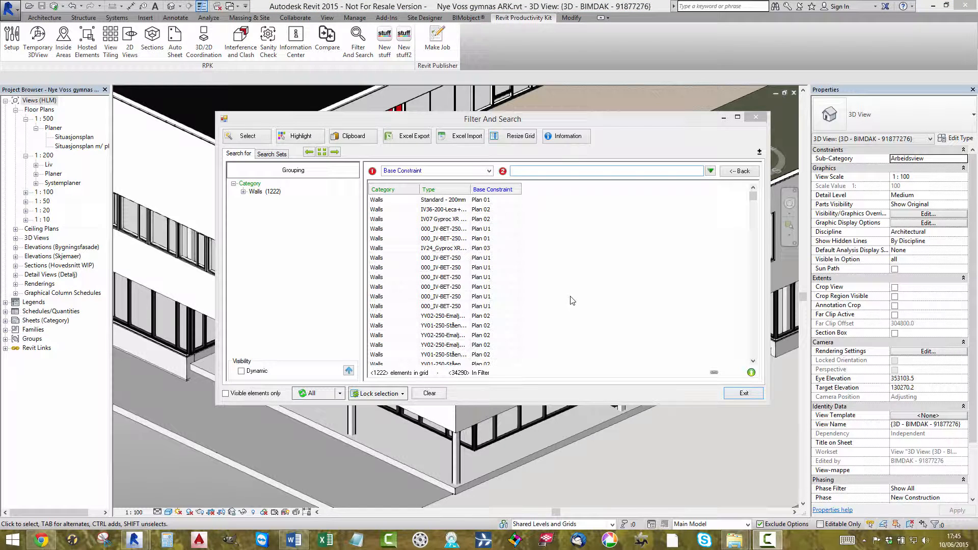
Examine which properties the search property list offers for walls, from the general ones down to the wall-specific ones
click(489, 171)
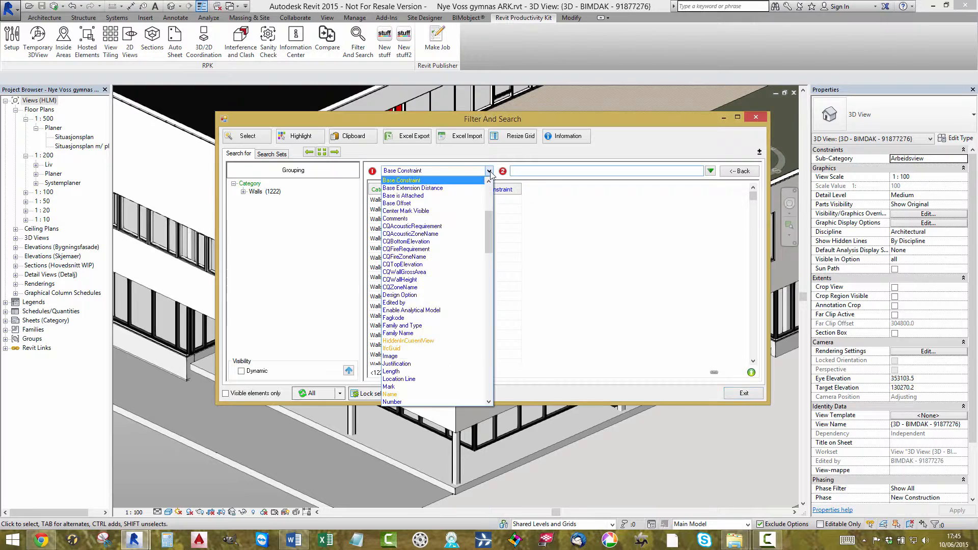
scroll(491, 221, down, 3)
scroll(494, 235, down, 3)
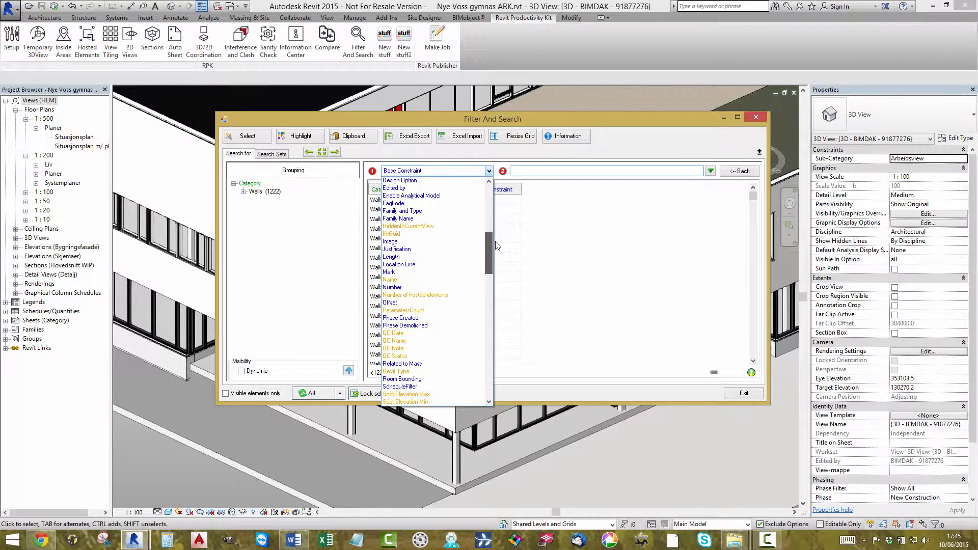
scroll(501, 209, up, 8)
scroll(501, 210, up, 3)
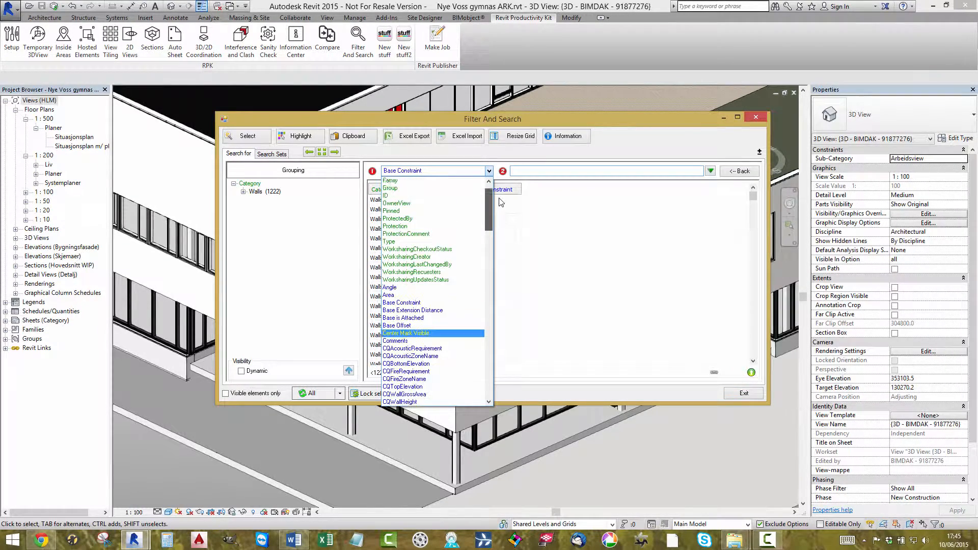
scroll(500, 219, down, 6)
scroll(500, 227, down, 4)
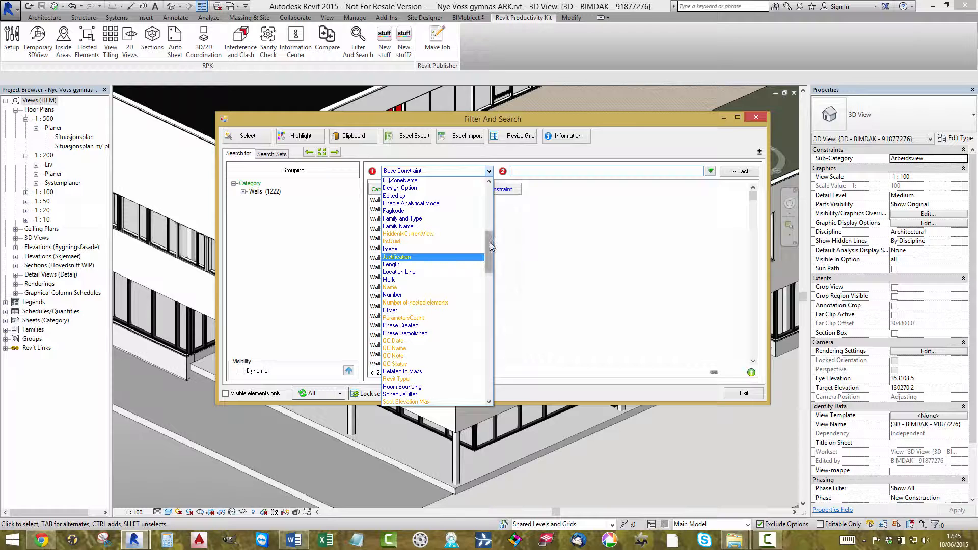
drag(490, 243, 492, 275)
click(576, 261)
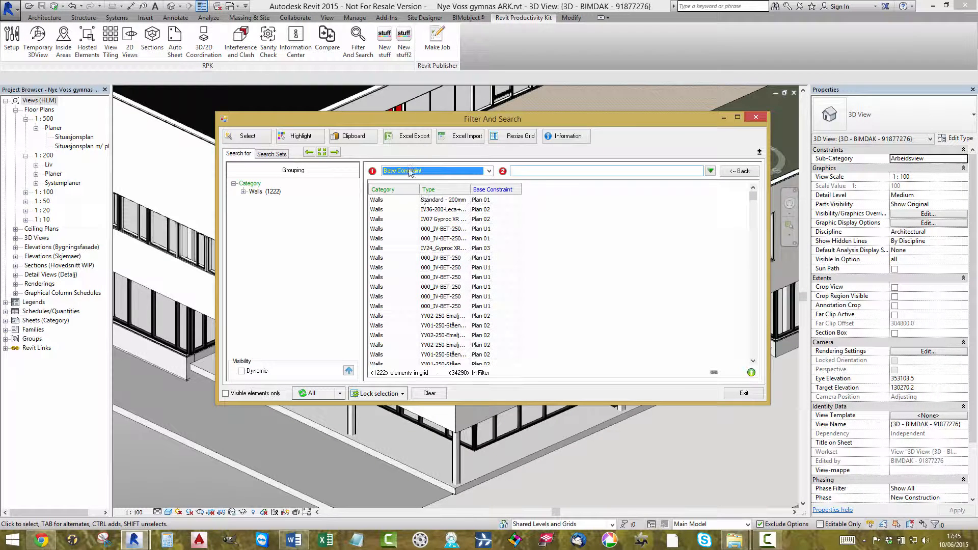
click(488, 170)
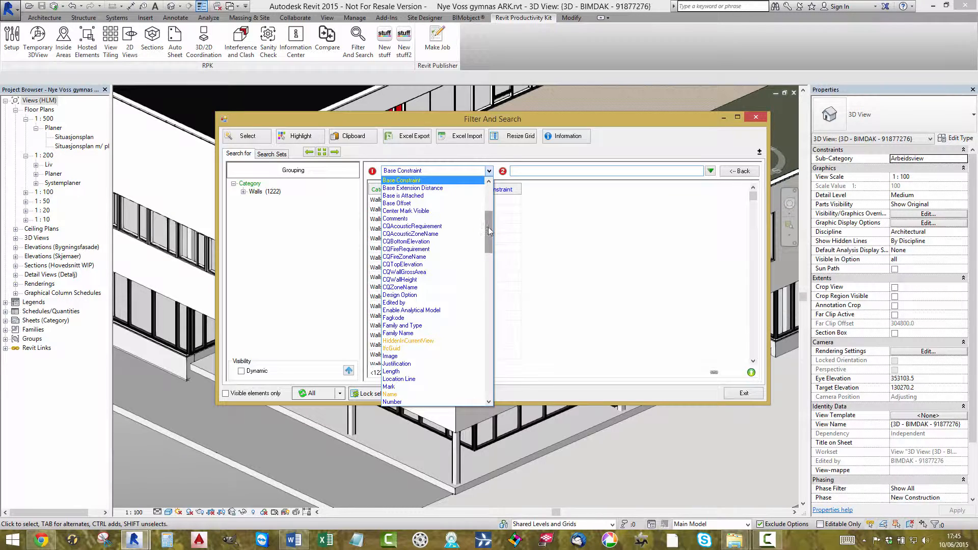
drag(489, 231, 488, 194)
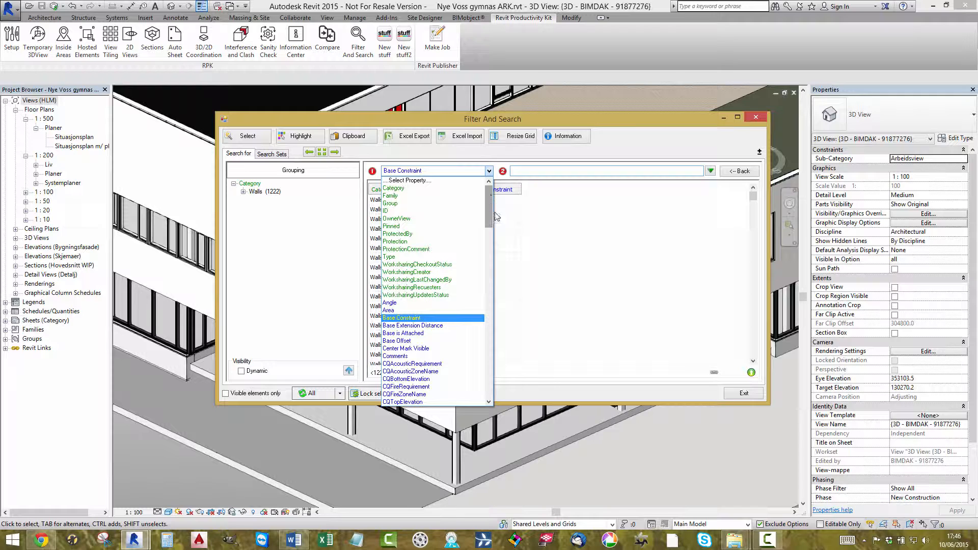
click(546, 242)
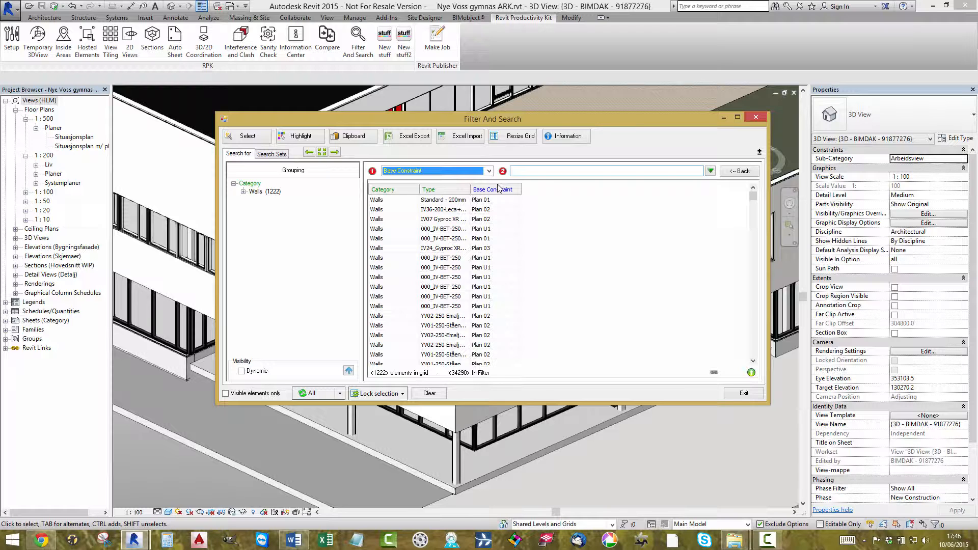
click(489, 170)
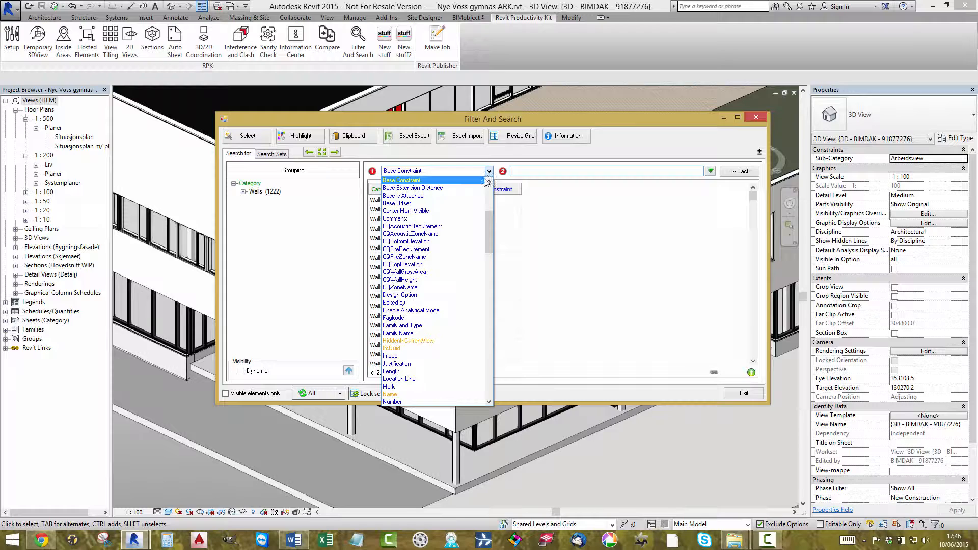
click(533, 243)
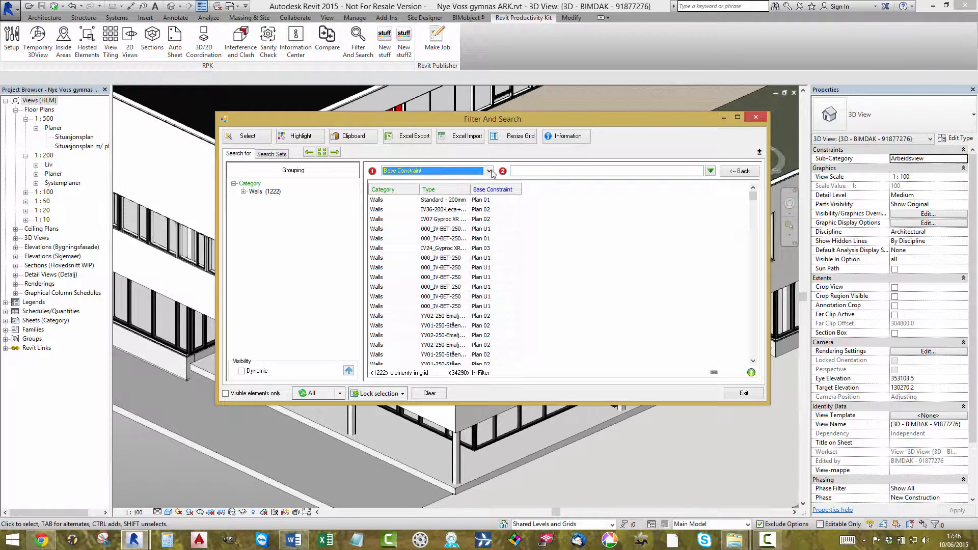
Add Top Constraint as a fourth column in the search grid
click(489, 170)
drag(494, 232, 493, 279)
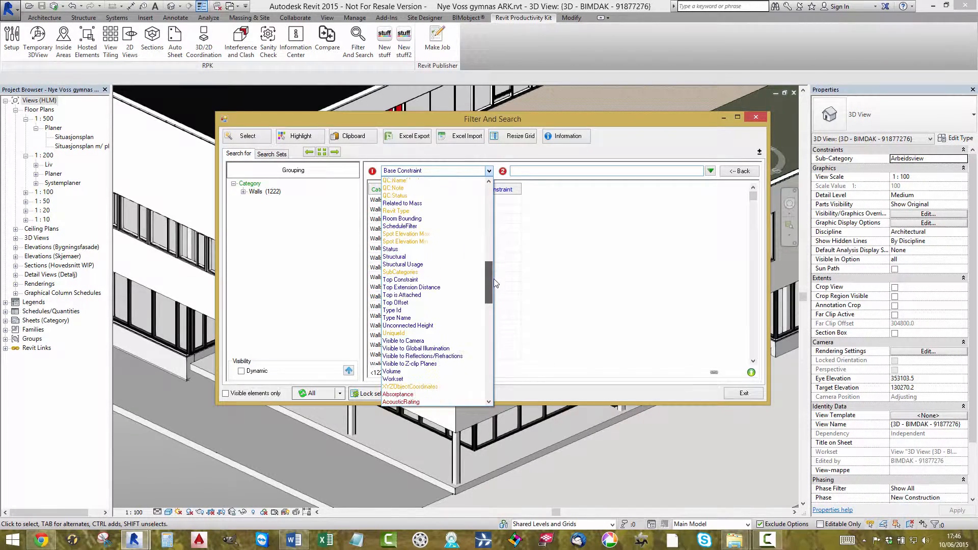
click(407, 280)
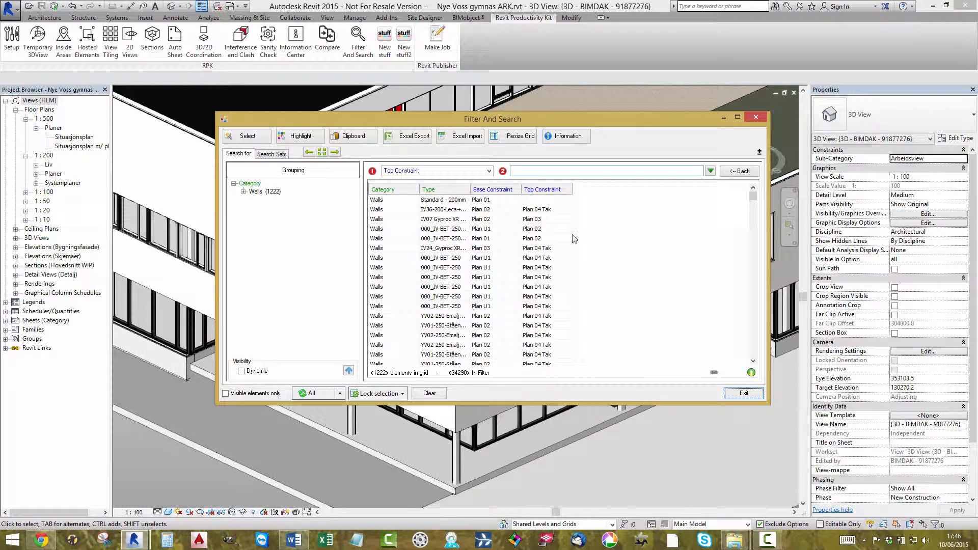
Sort the wall list by Top Constraint in both directions and review the values available for filtering on that property
click(540, 191)
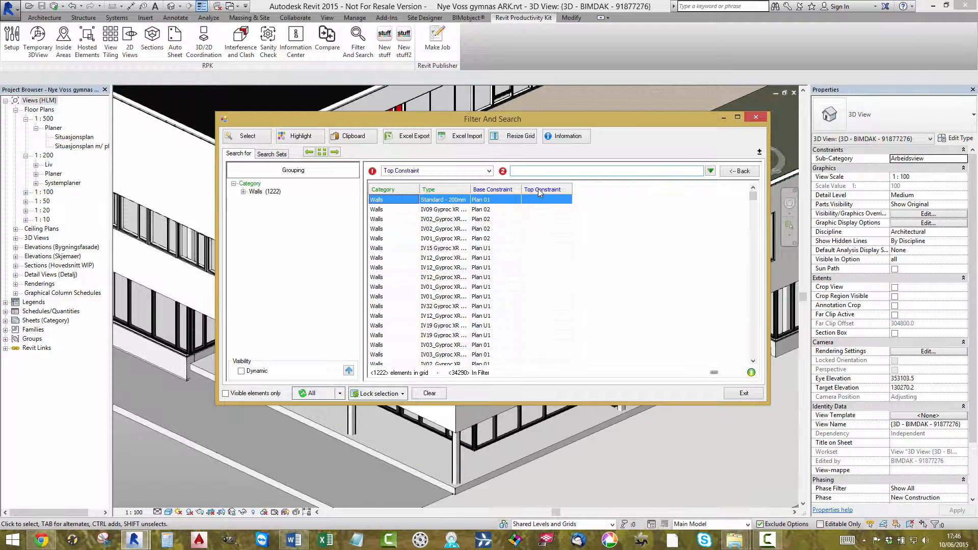
click(540, 191)
click(540, 190)
click(540, 191)
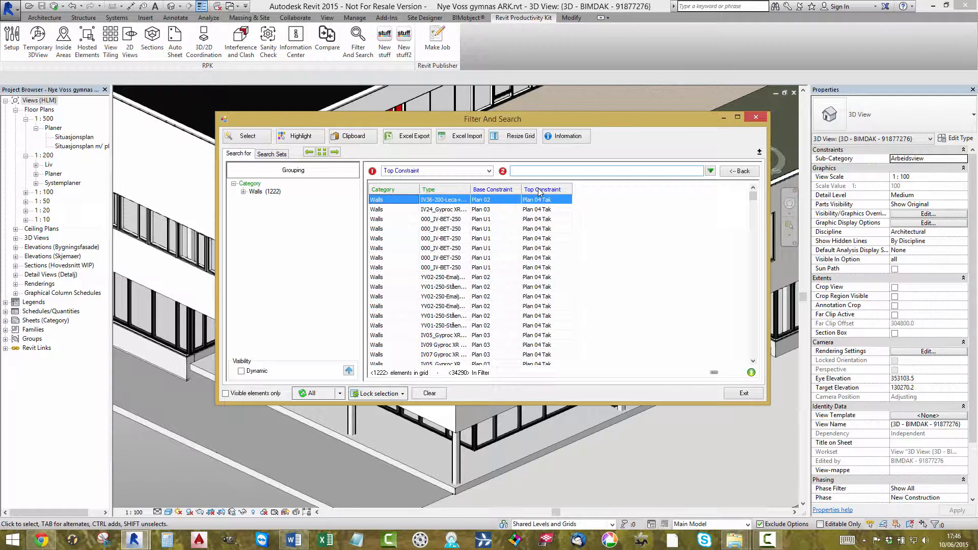
click(540, 191)
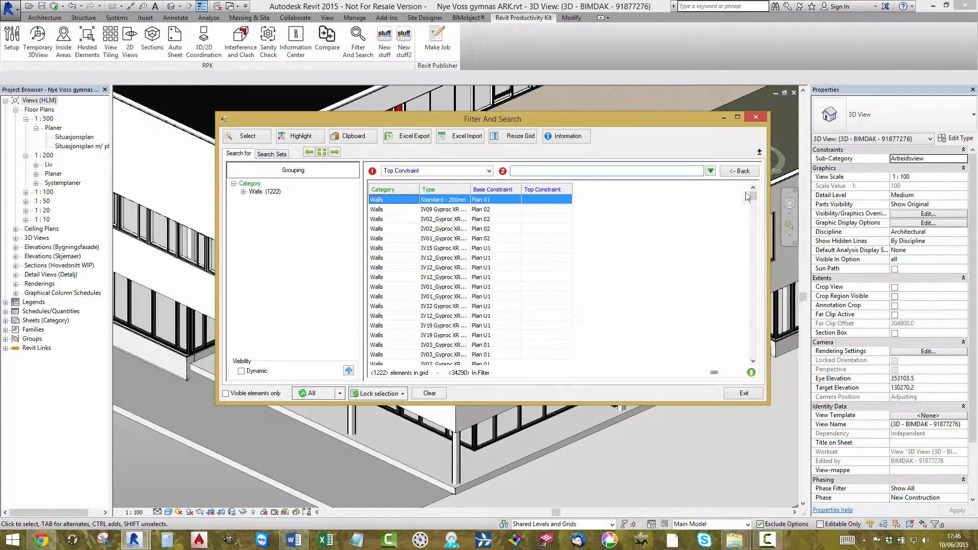
drag(753, 198, 769, 274)
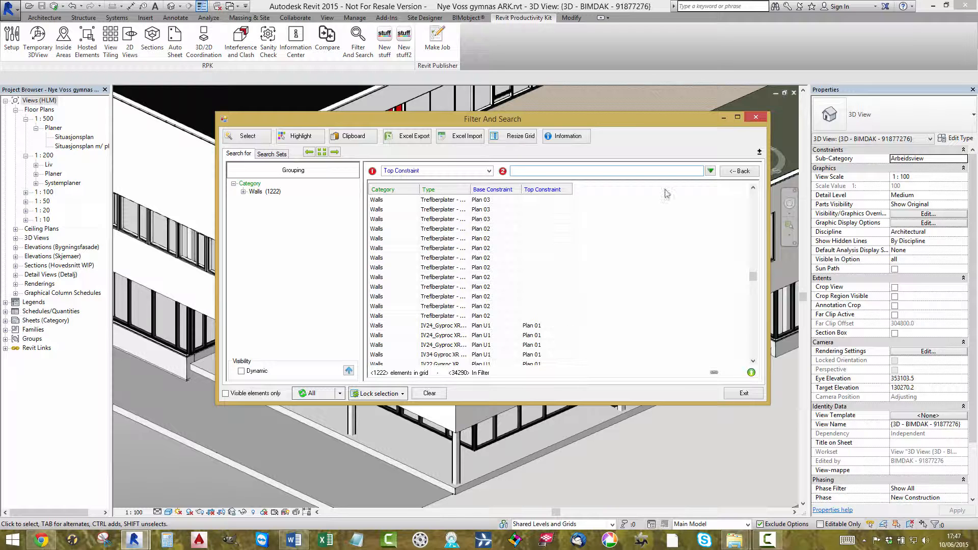
click(711, 171)
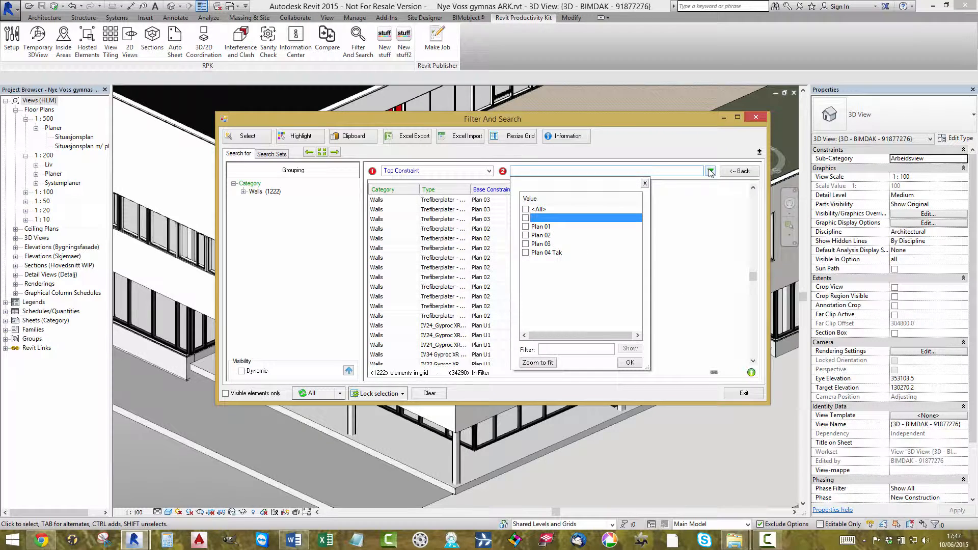
click(644, 183)
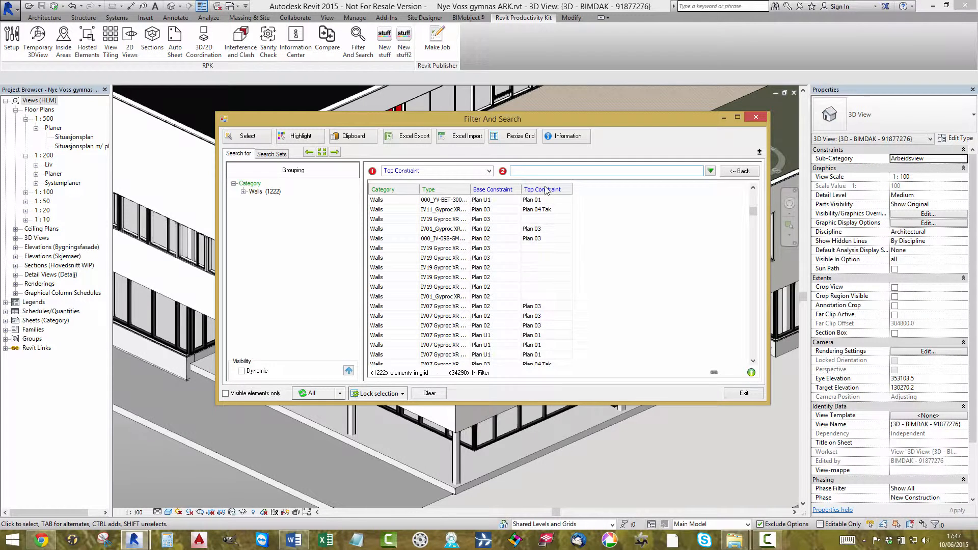
Sort the walls by Top Constraint again and select rows with an empty top constraint down to the last one
click(546, 190)
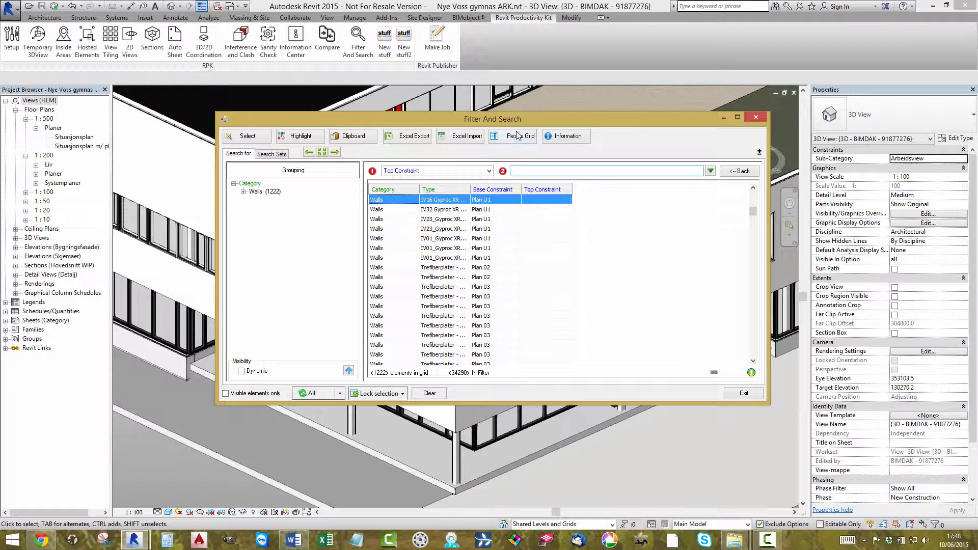
drag(518, 123, 547, 113)
scroll(590, 236, down, 3)
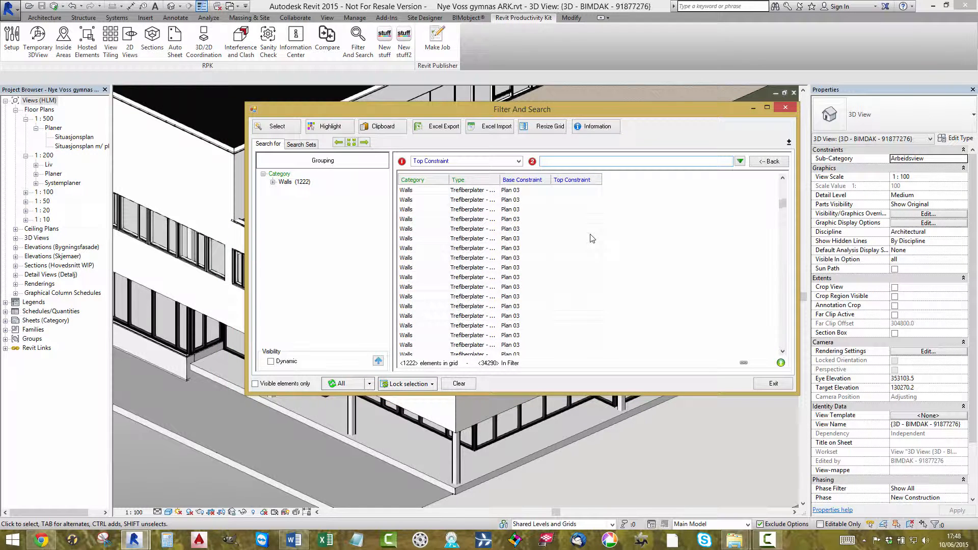
scroll(590, 238, down, 10)
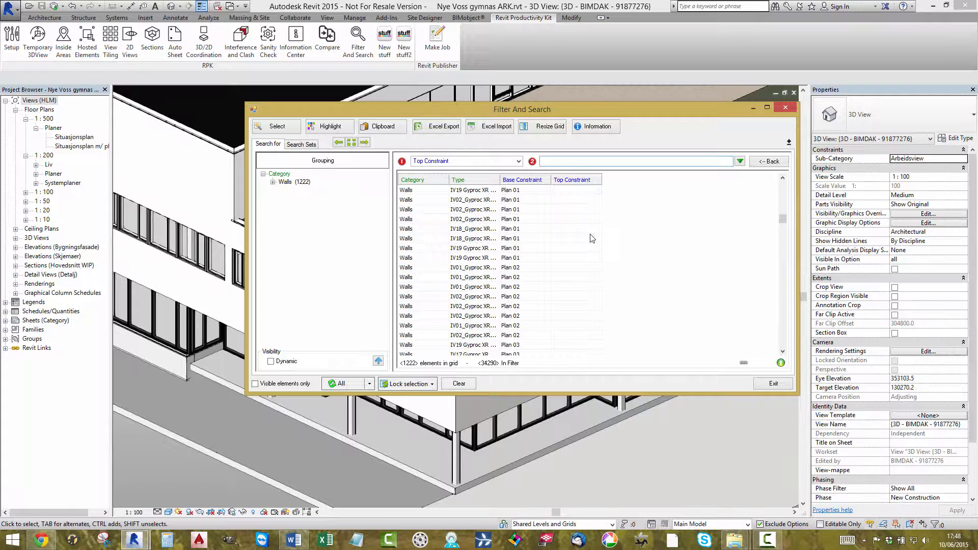
scroll(592, 238, down, 10)
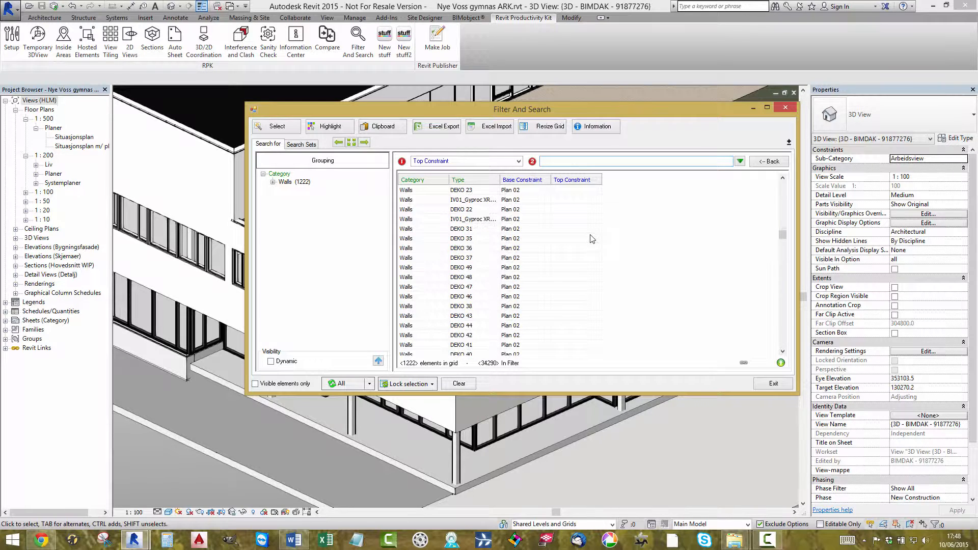
scroll(592, 238, down, 10)
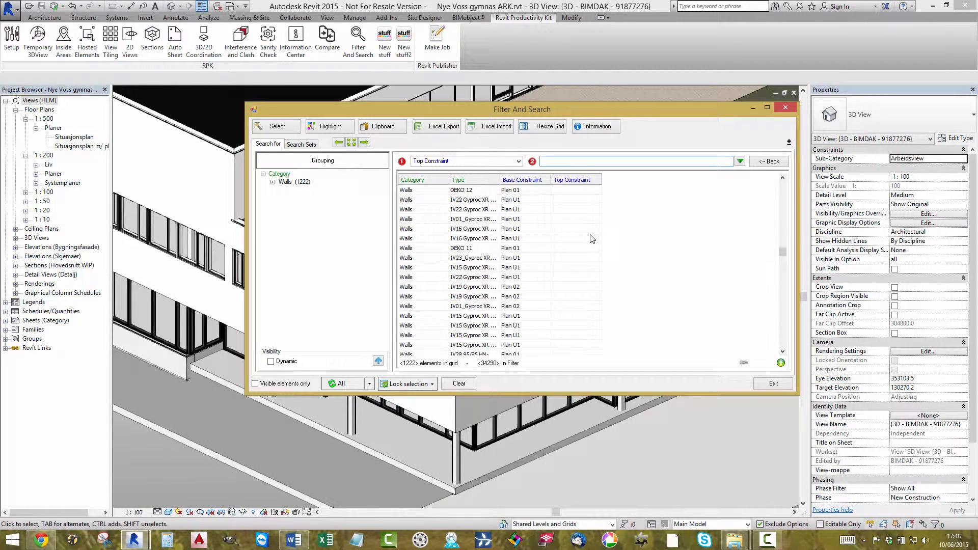
scroll(592, 238, down, 10)
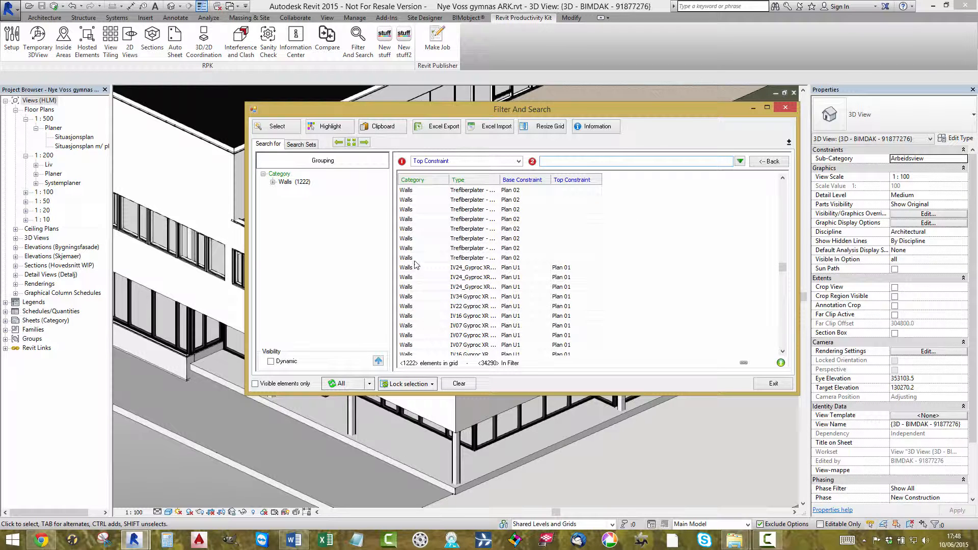
shift+click(413, 259)
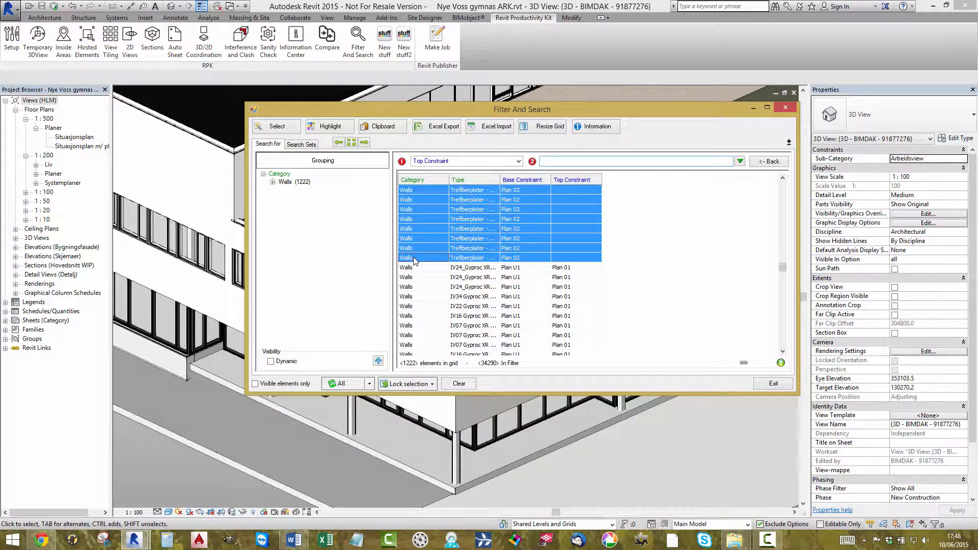
Turn on dynamic visibility, isolate the walls without a top constraint from the first row on, and move the search window clear of the model
click(271, 362)
click(409, 259)
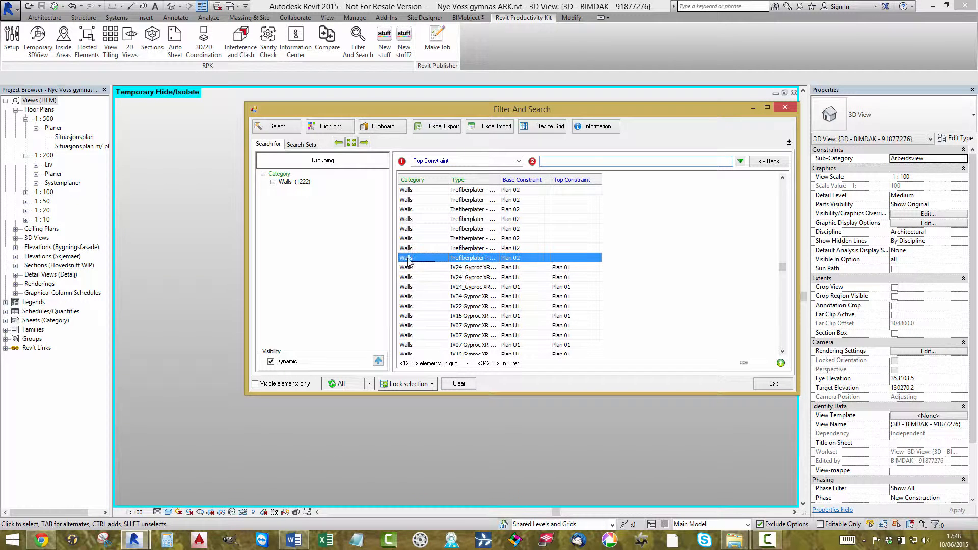
drag(783, 268, 783, 184)
key(ctrl+a)
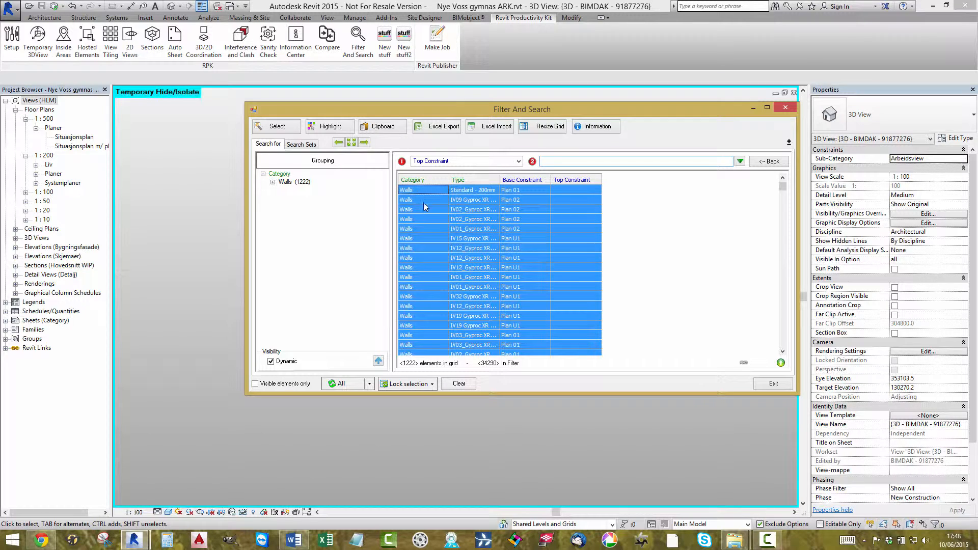
drag(427, 112, 679, 126)
scroll(252, 389, down, 5)
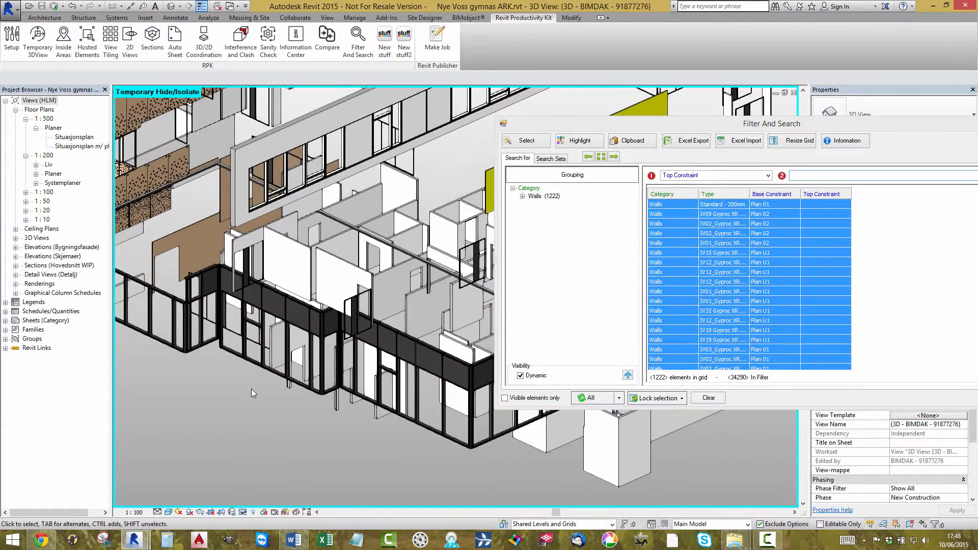
Examine the isolated walls without a top constraint across the whole building and close up at the curtain walls and perforated panels
scroll(278, 401, down, 4)
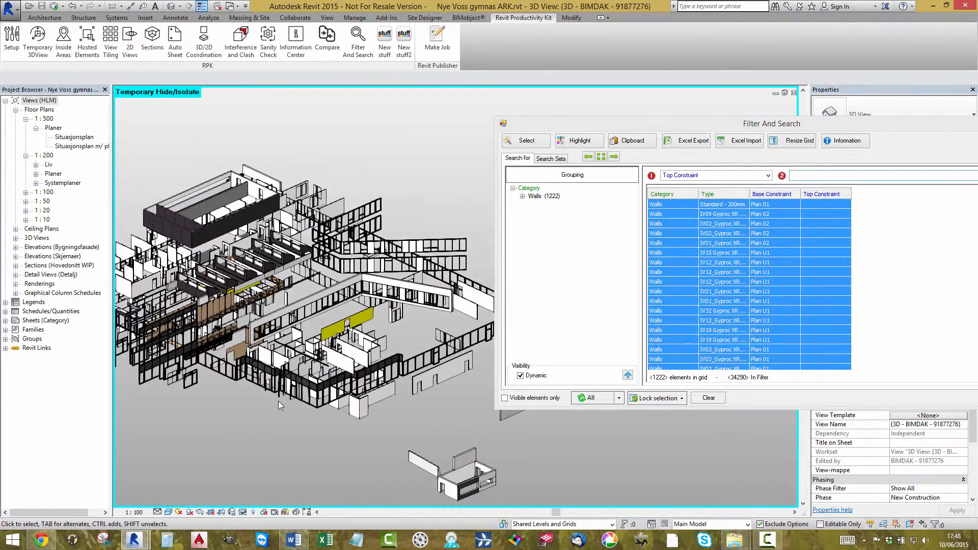
middle_drag(303, 412, 366, 371)
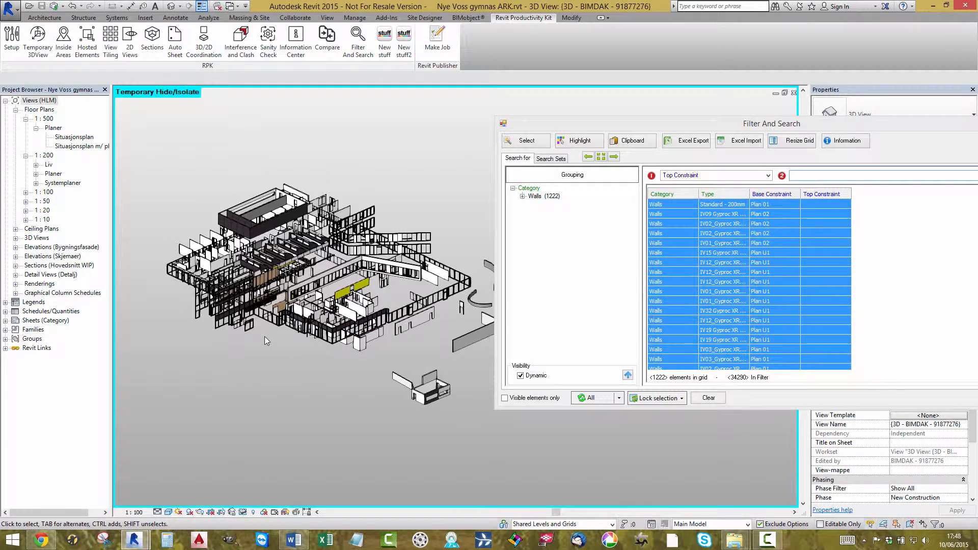
shift+middle_drag(261, 365, 267, 414)
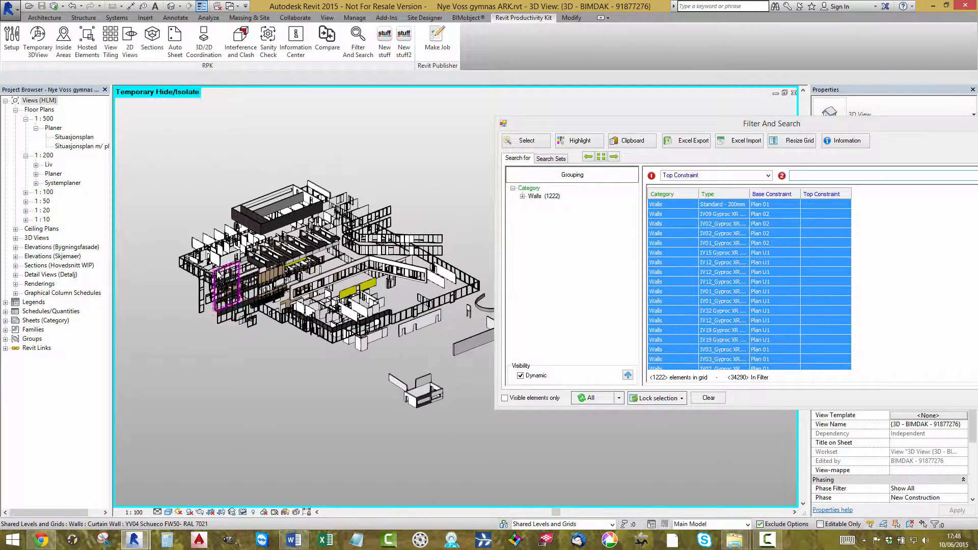
scroll(180, 234, up, 5)
scroll(181, 234, up, 3)
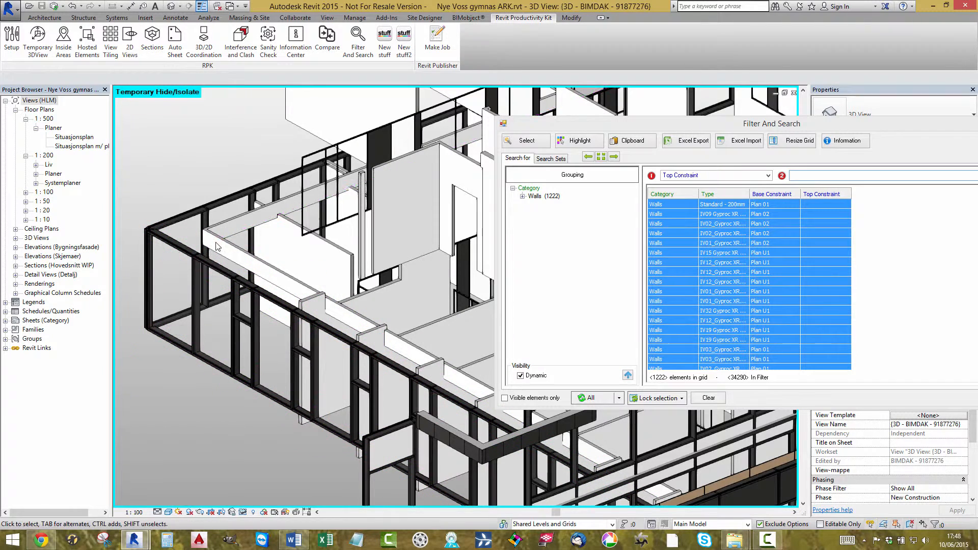
scroll(253, 247, down, 3)
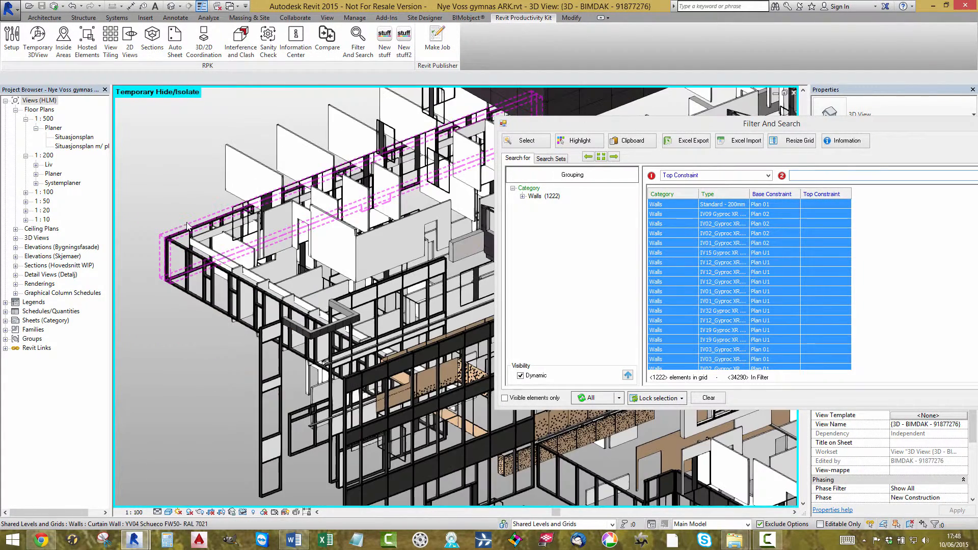
scroll(186, 229, down, 2)
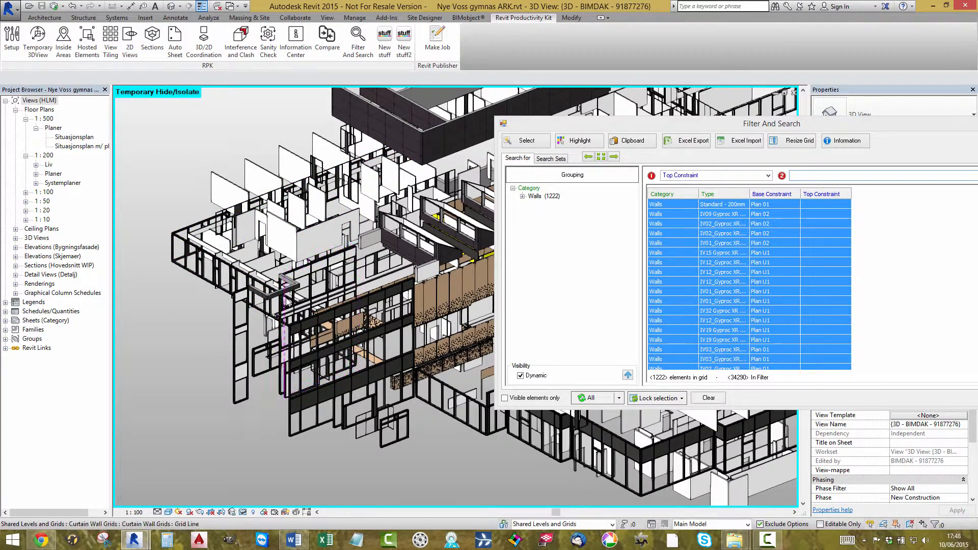
middle_drag(285, 326, 115, 168)
scroll(302, 308, up, 4)
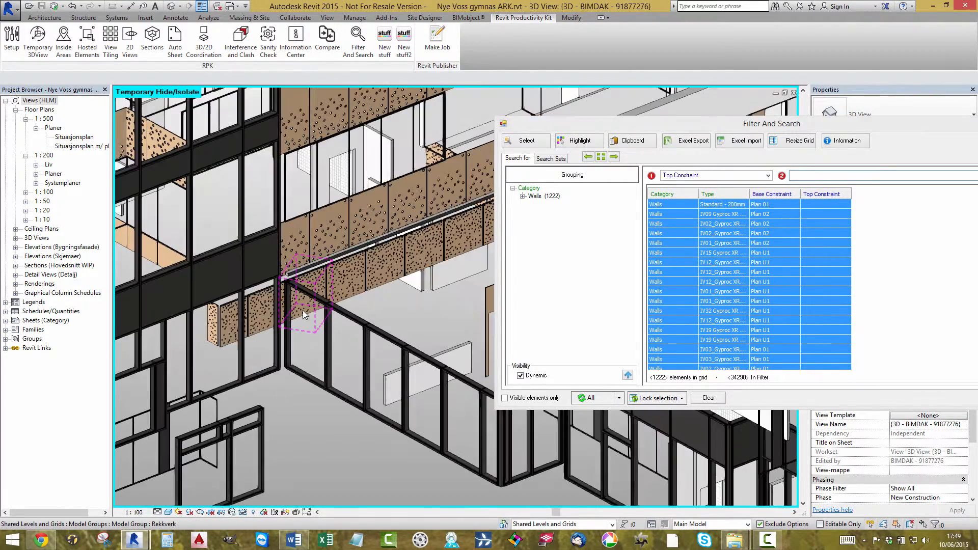
scroll(301, 308, up, 2)
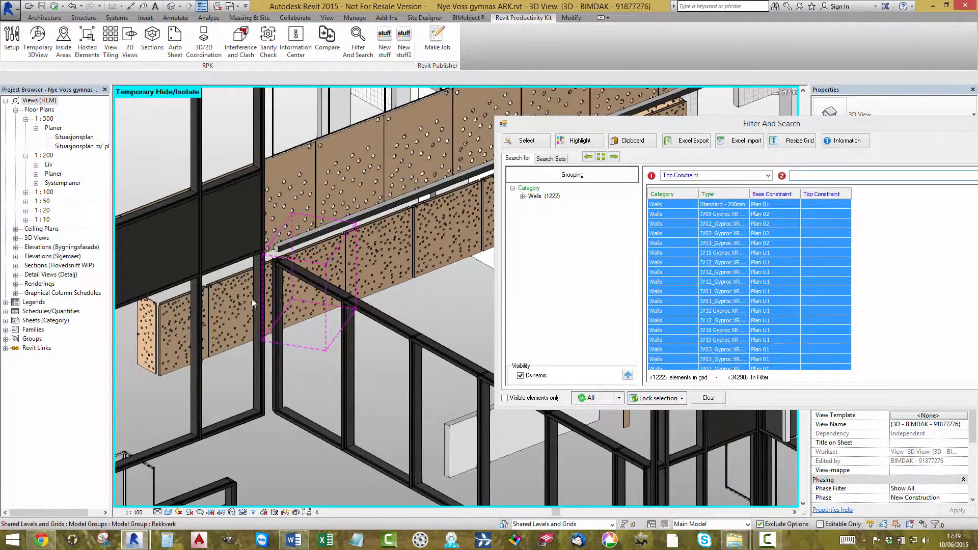
scroll(253, 303, down, 5)
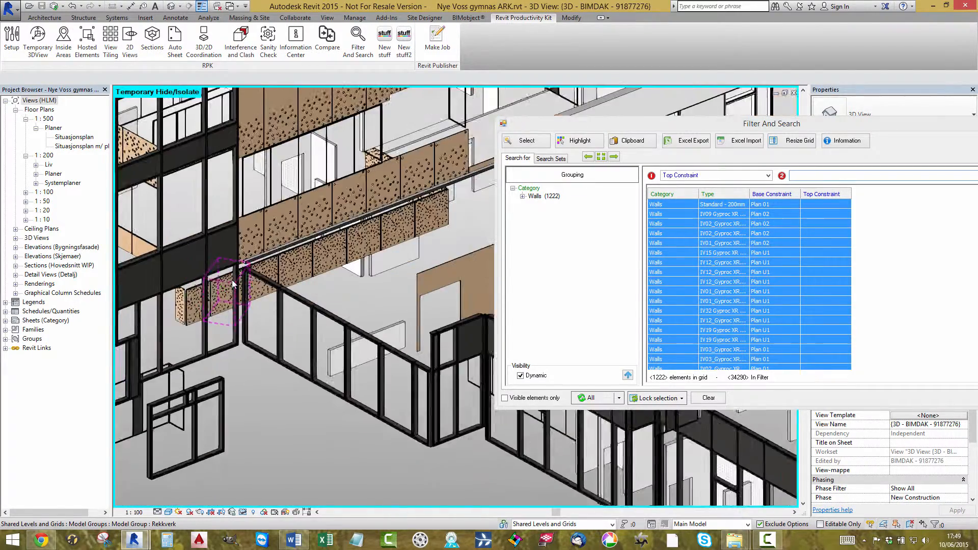
scroll(232, 280, down, 8)
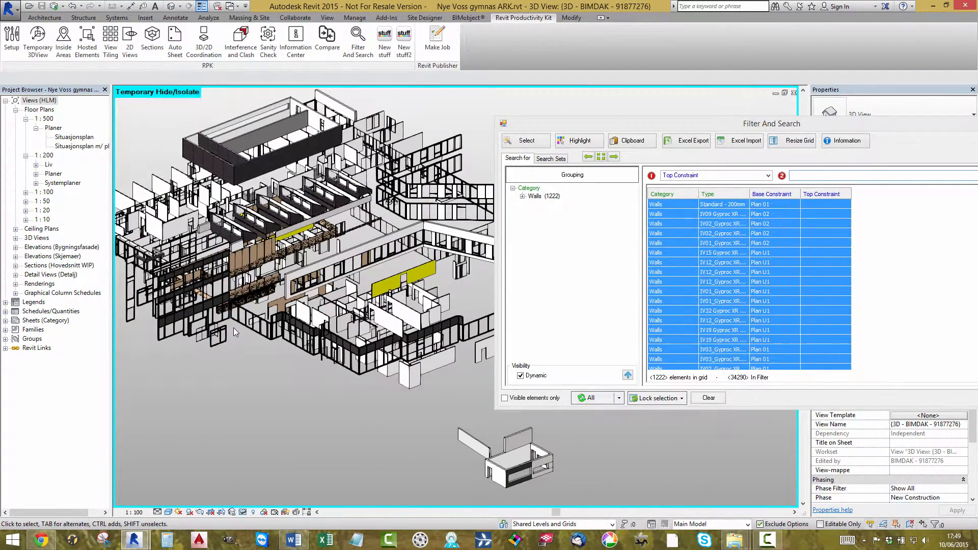
Select the freestanding wall beside the small detached structure and uncover its properties to check its top constraint and unconnected height
drag(647, 124, 455, 97)
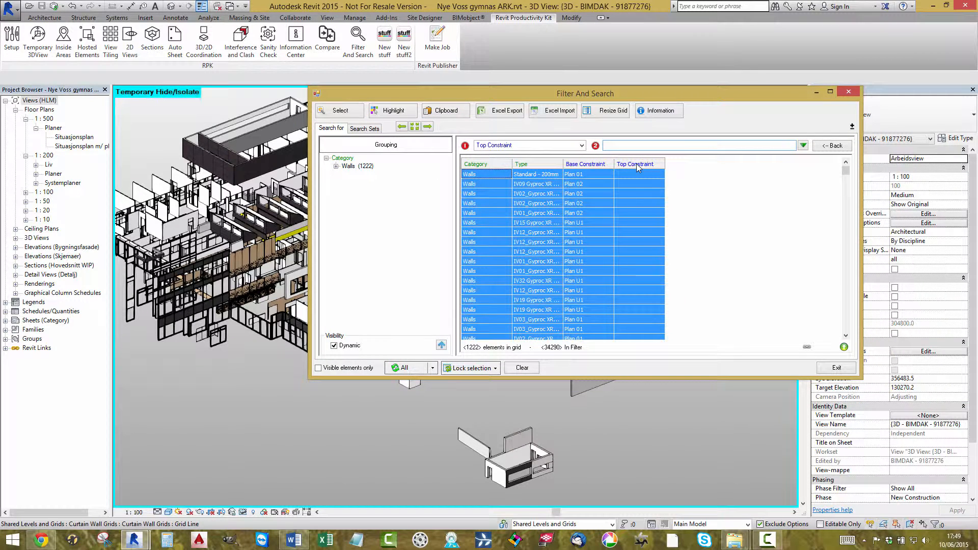
click(581, 145)
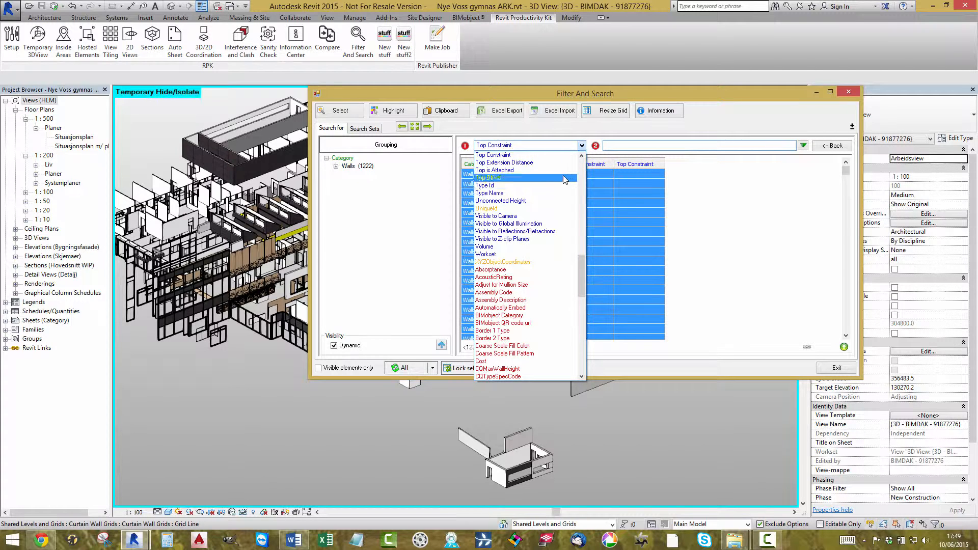
click(683, 365)
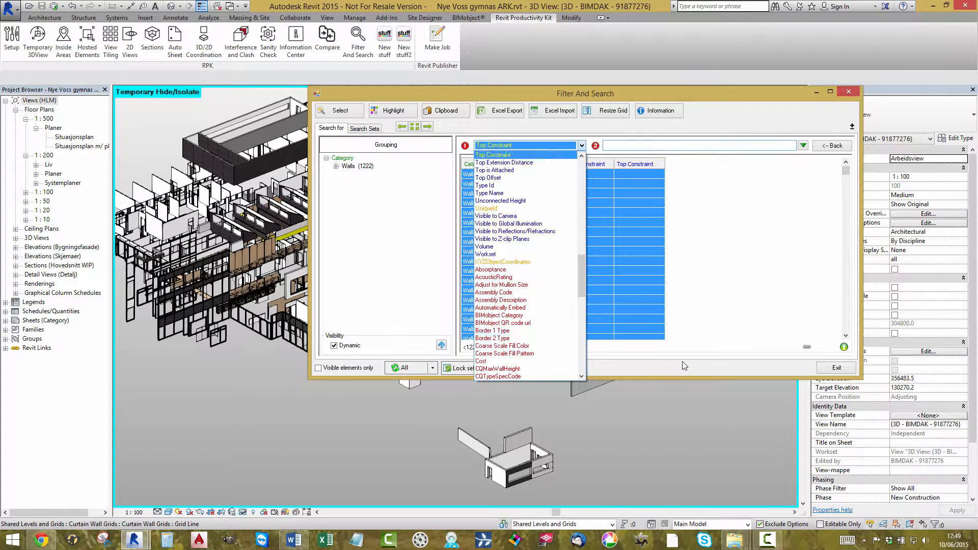
click(465, 445)
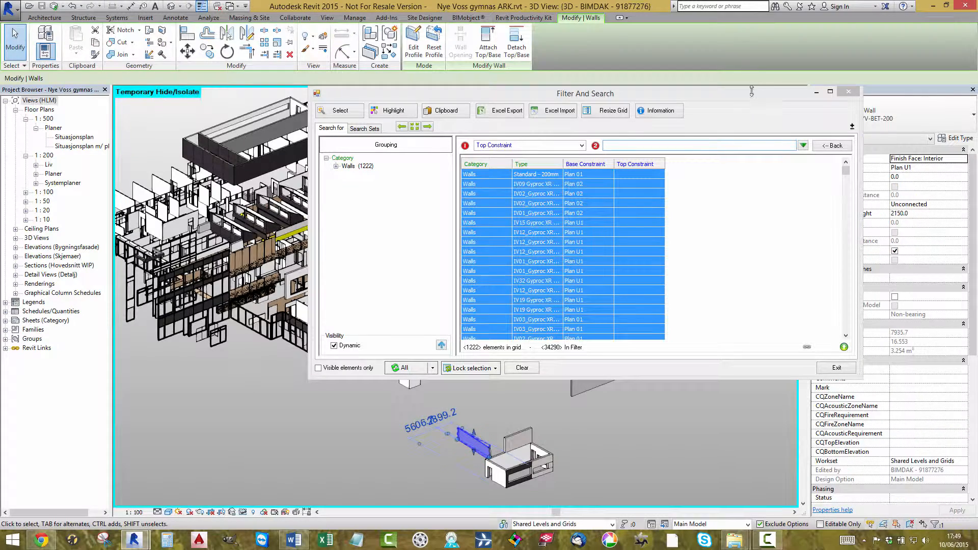
drag(753, 94, 600, 110)
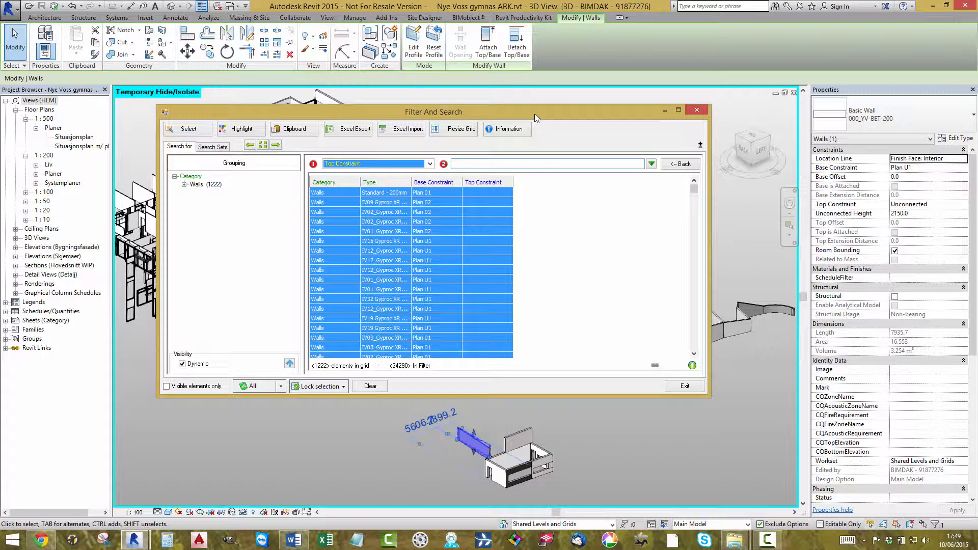
Add Unconnected Height as a fifth grid column, then sort the walls by Top Constraint and review the heights of those without one
click(430, 163)
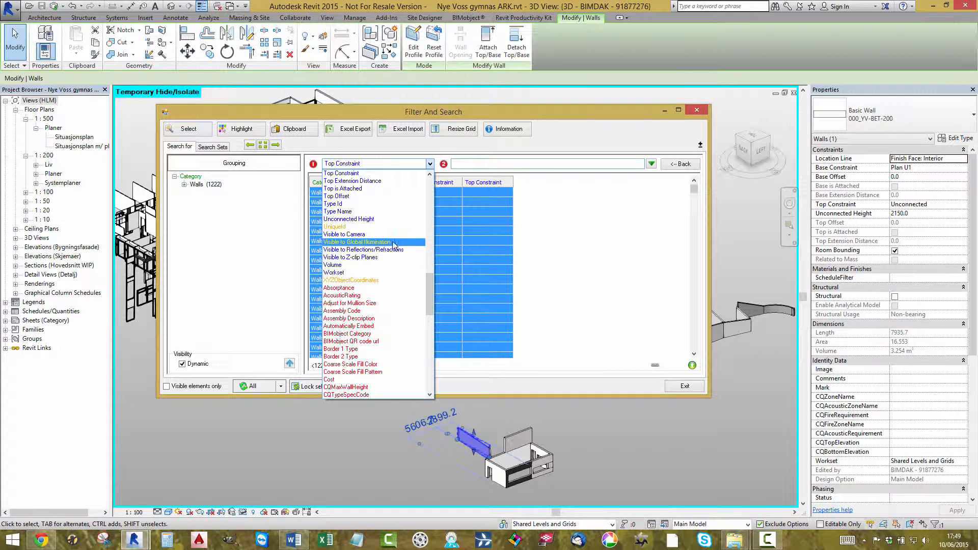
click(380, 220)
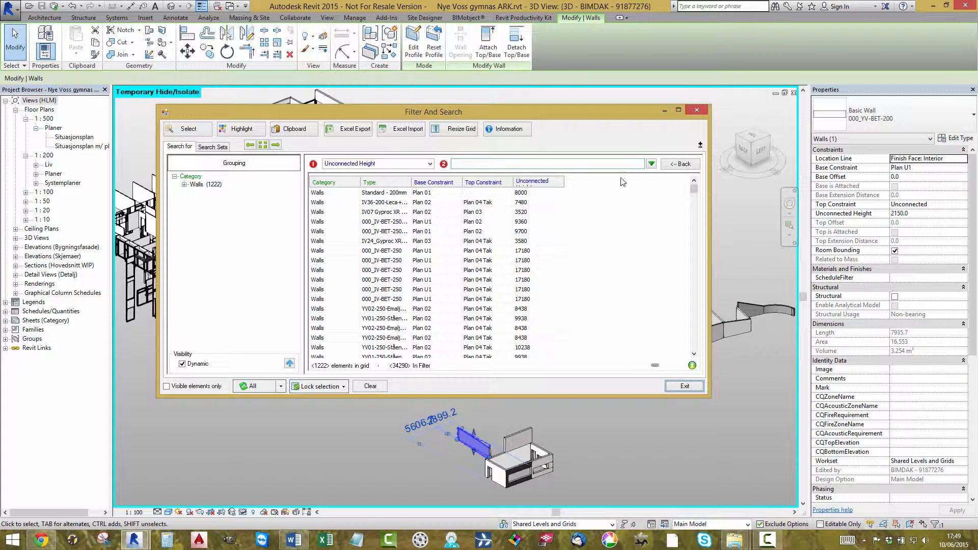
click(495, 183)
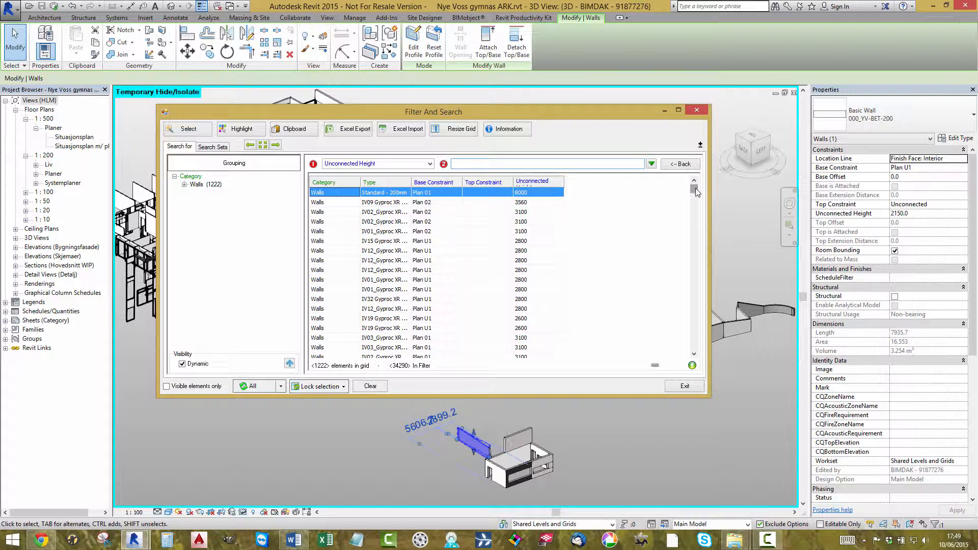
drag(695, 189, 696, 272)
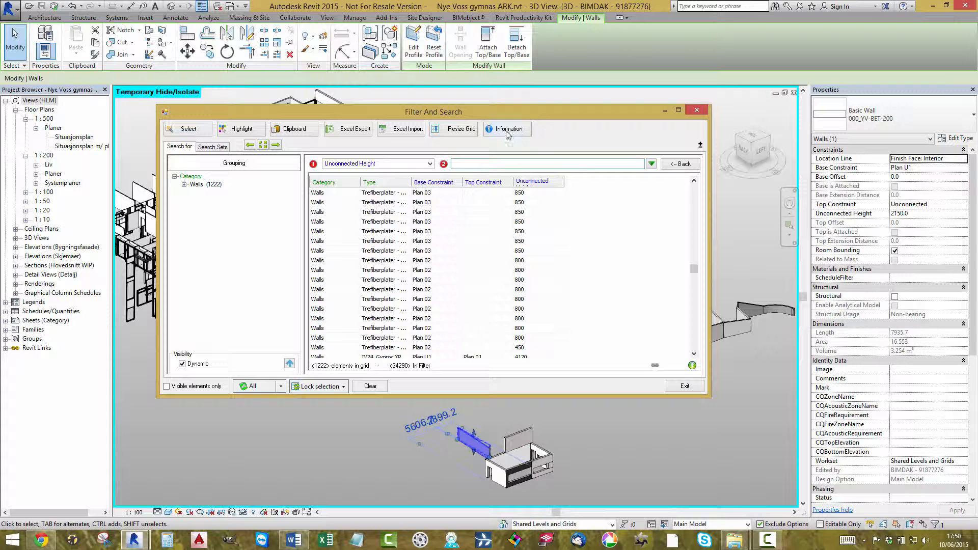
Widen the Type column to show more of the wall type names and return to the start of the list
drag(493, 116, 511, 115)
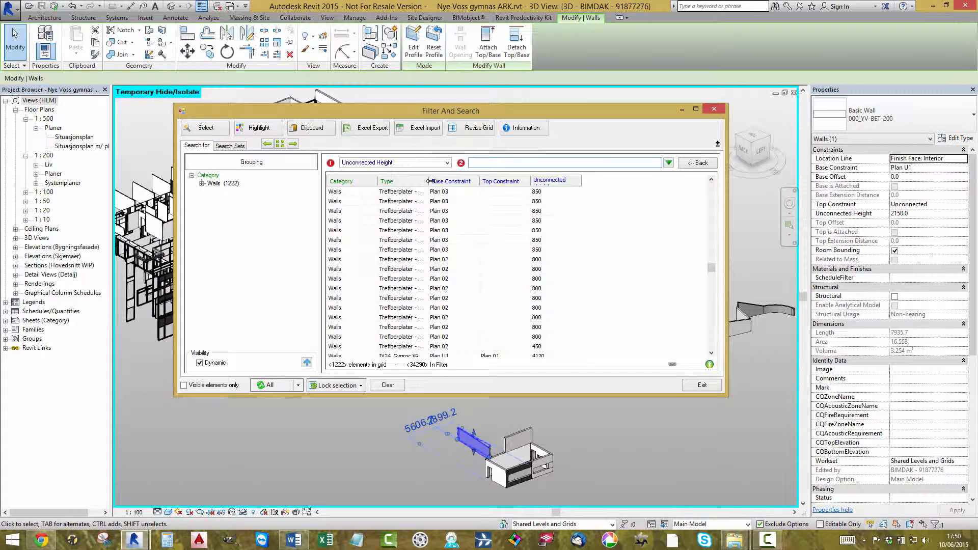
drag(448, 182, 450, 182)
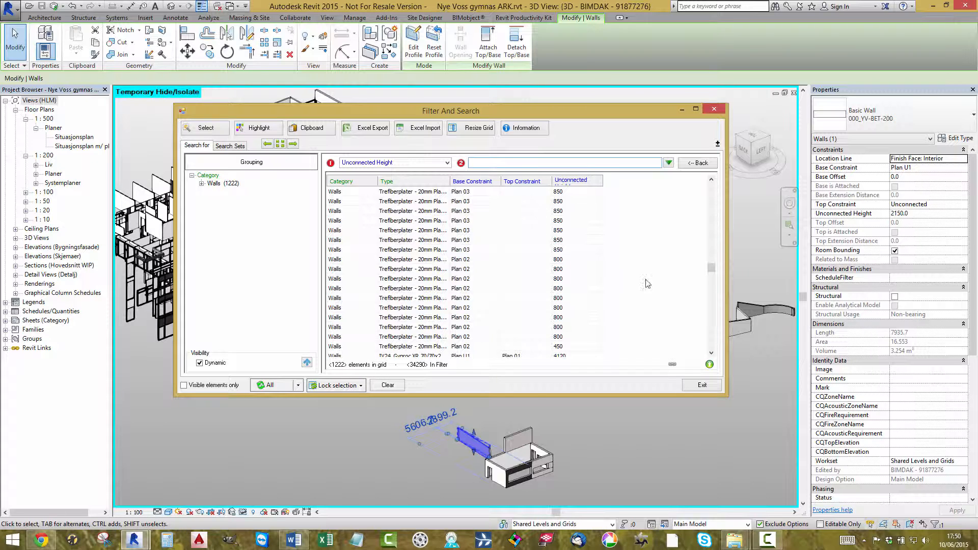
drag(711, 269, 699, 172)
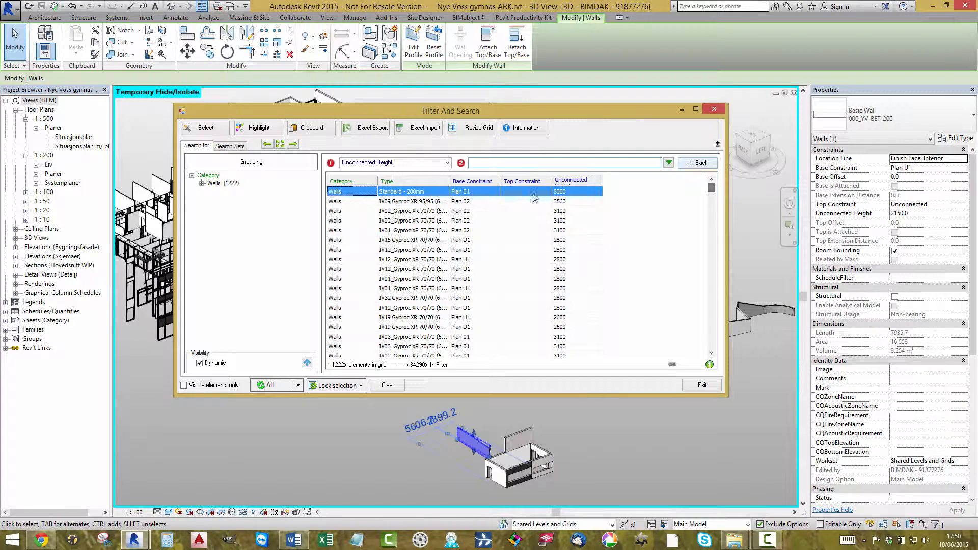
Sort the walls by Base Constraint and apply a filter on that property with the value Plan 01
click(468, 181)
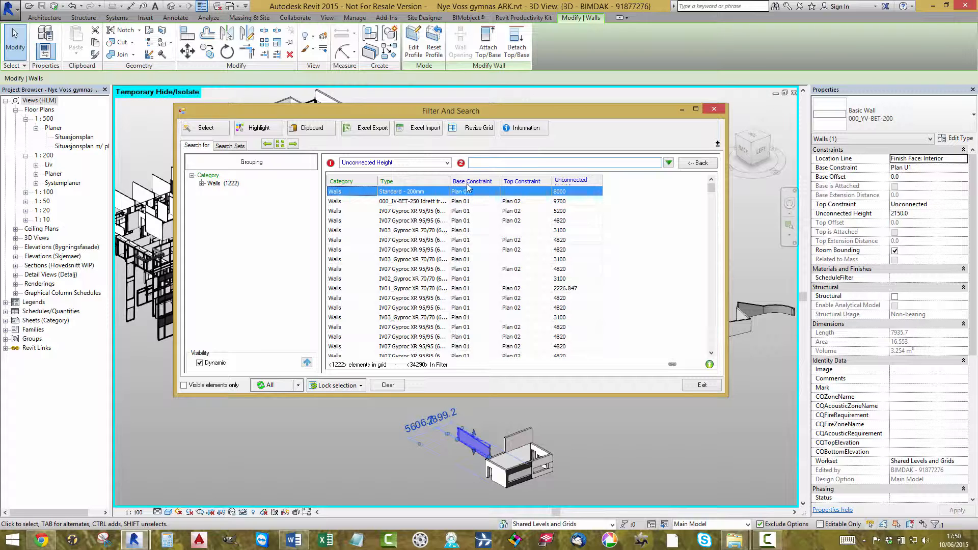
right_click(479, 184)
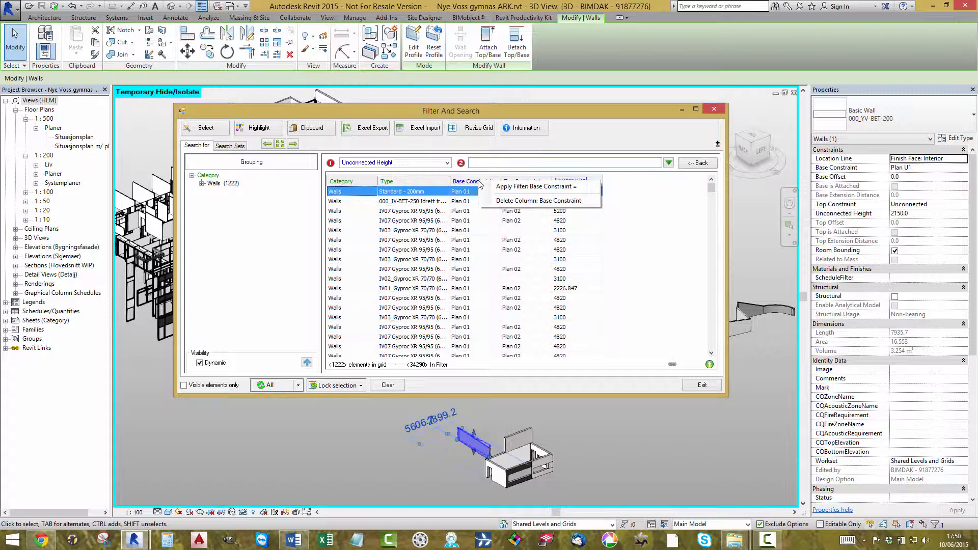
click(536, 187)
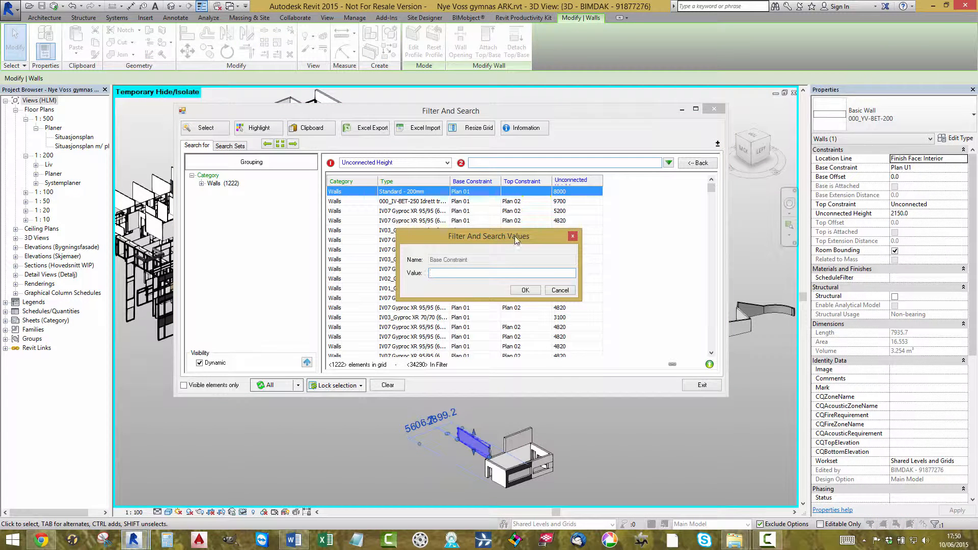
drag(516, 239, 603, 220)
text(Pl)
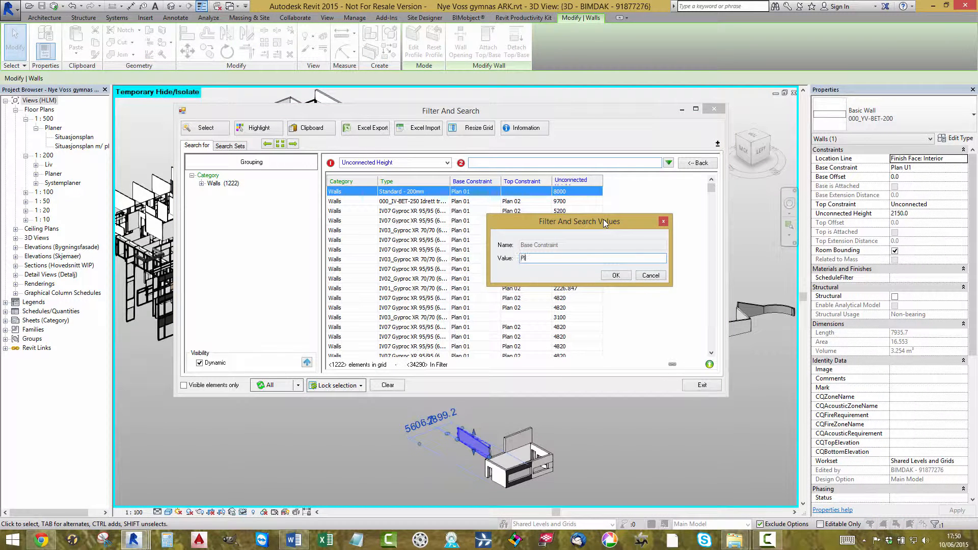
text(an 01)
click(615, 277)
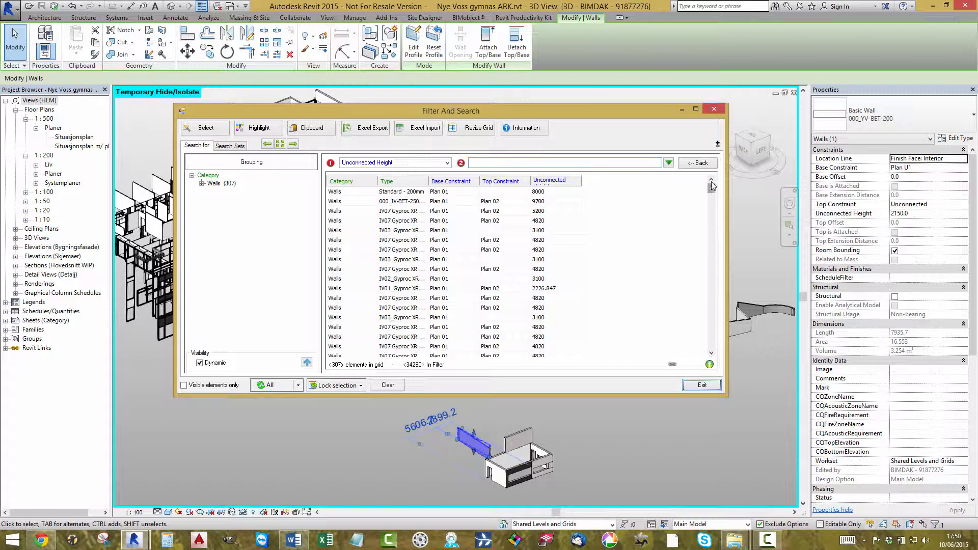
Sort the filtered walls by Top Constraint, isolate all rows with an empty top constraint, and move the search window clear of the model
click(510, 182)
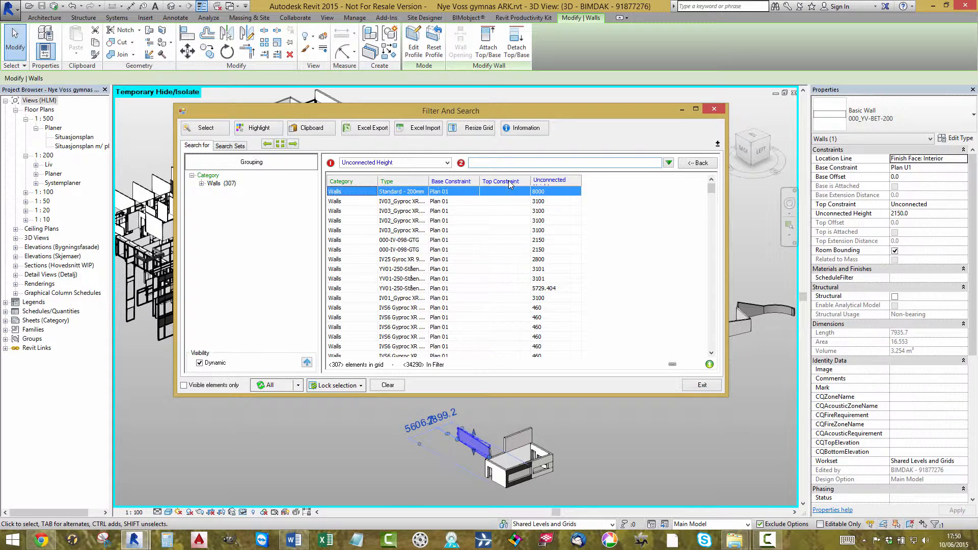
drag(709, 195, 712, 276)
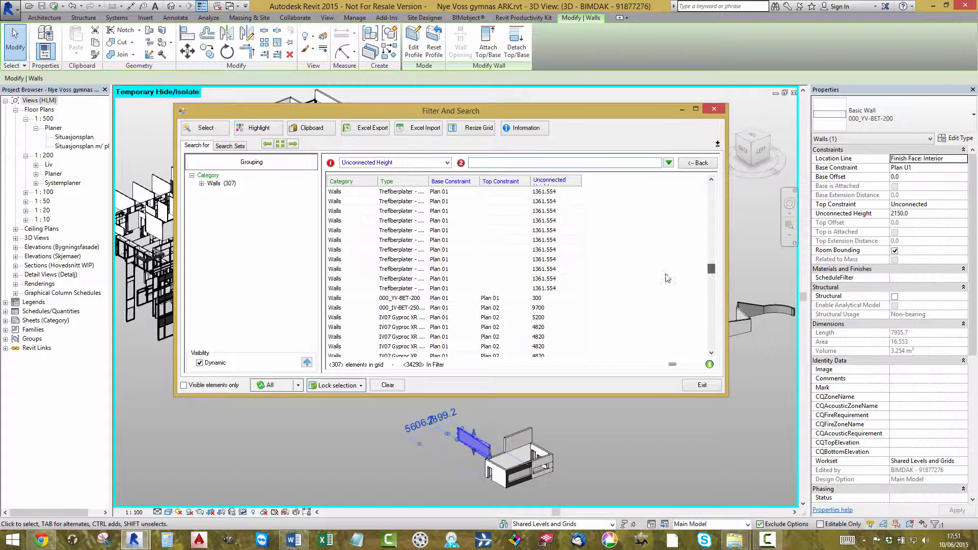
click(485, 290)
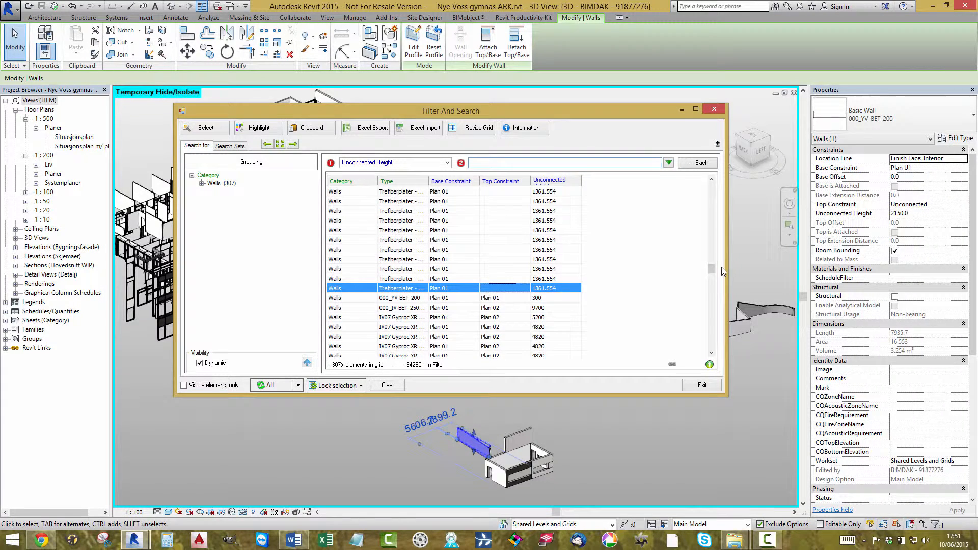
drag(709, 268, 710, 186)
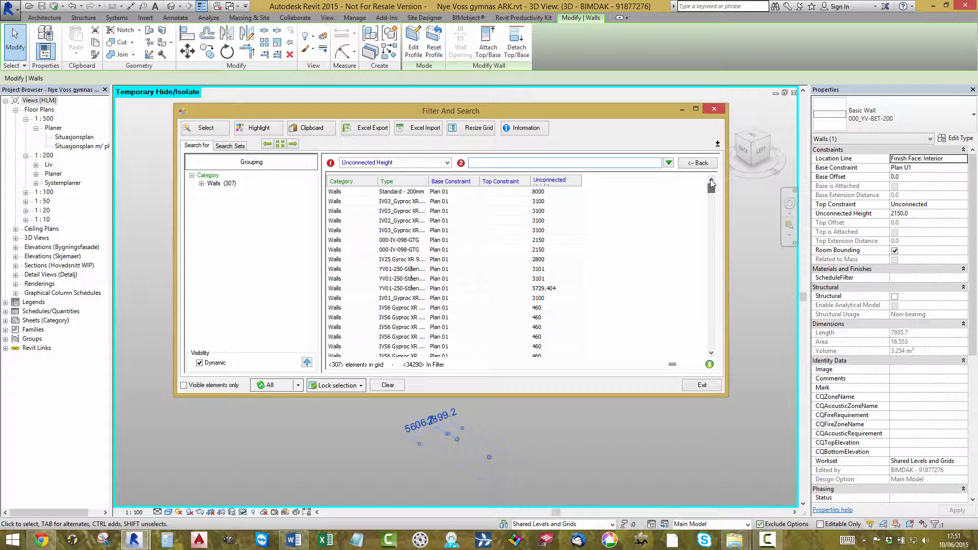
shift+click(505, 193)
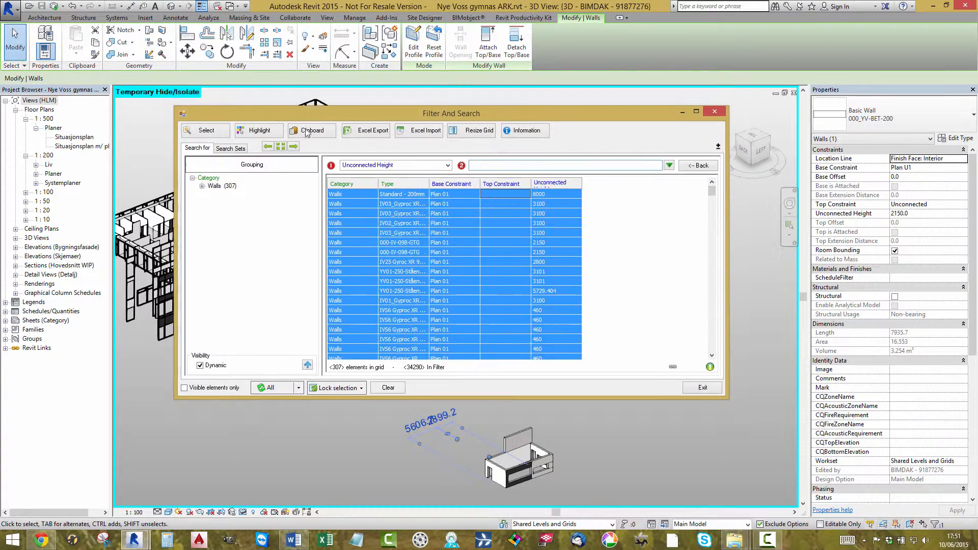
drag(305, 115, 659, 98)
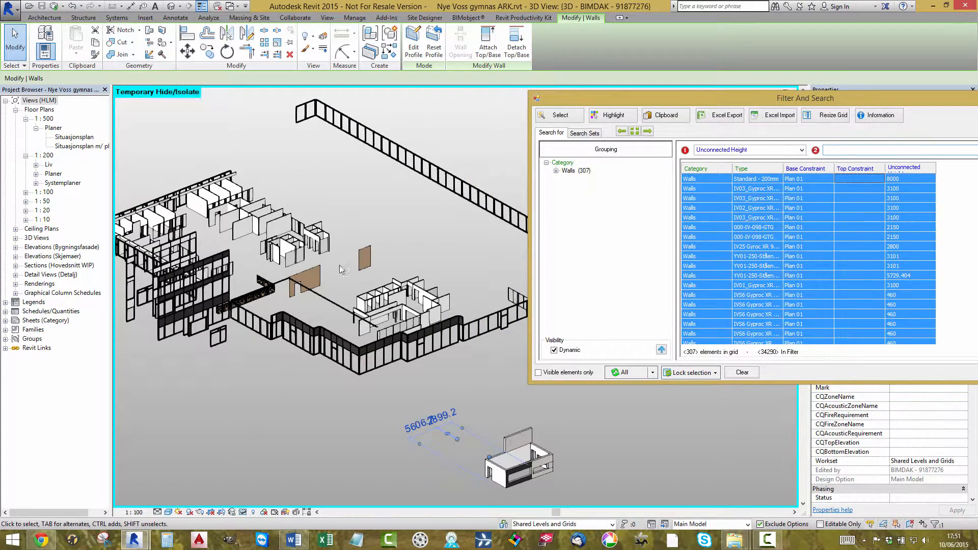
Inspect the isolated Plan 01 walls without a top constraint from several angles, focusing on the tall curtain wall facade
click(274, 416)
shift+middle_drag(273, 458, 321, 452)
shift+middle_drag(380, 375, 242, 390)
scroll(300, 374, up, 6)
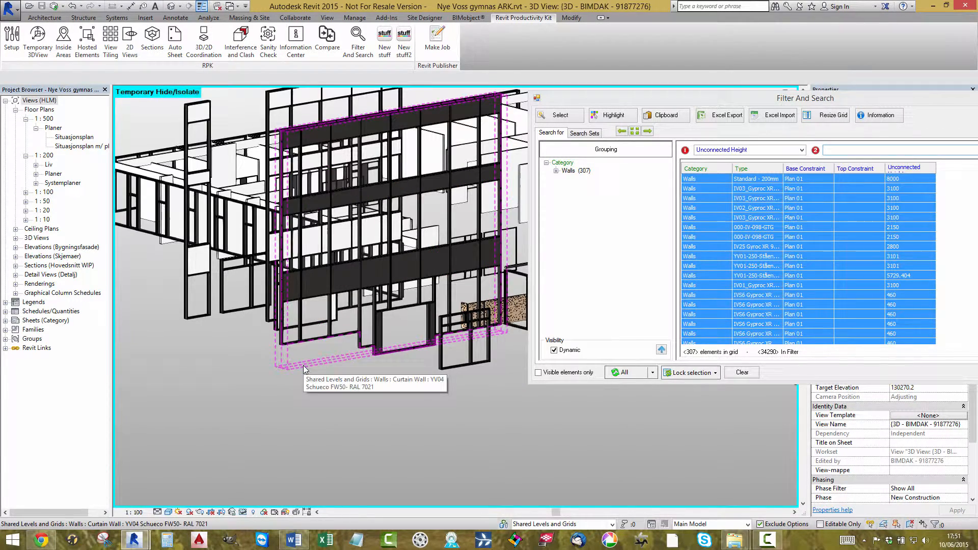
click(303, 365)
shift+middle_drag(272, 402, 285, 433)
click(285, 433)
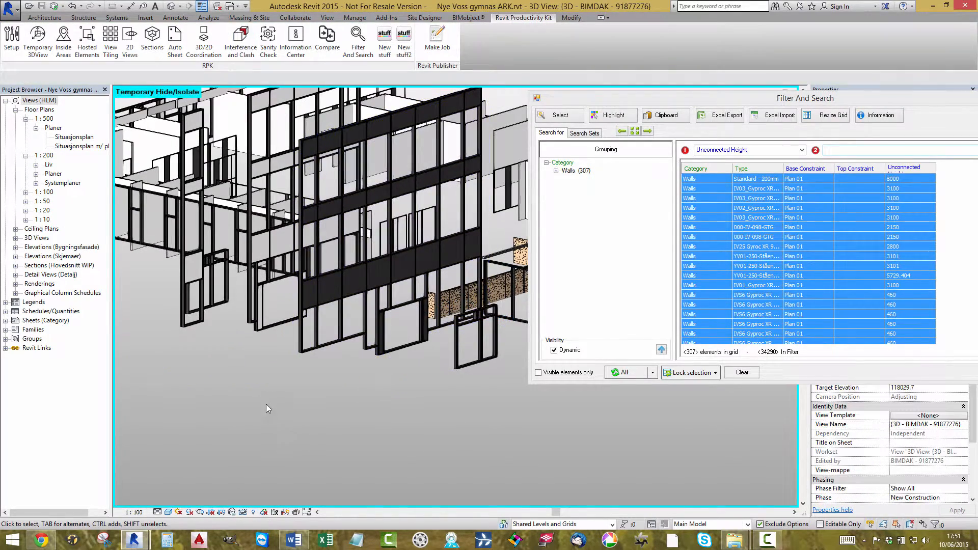
Narrow and reposition the Filter And Search window, and delete the Unconnected Height column from the wall list
scroll(275, 402, down, 3)
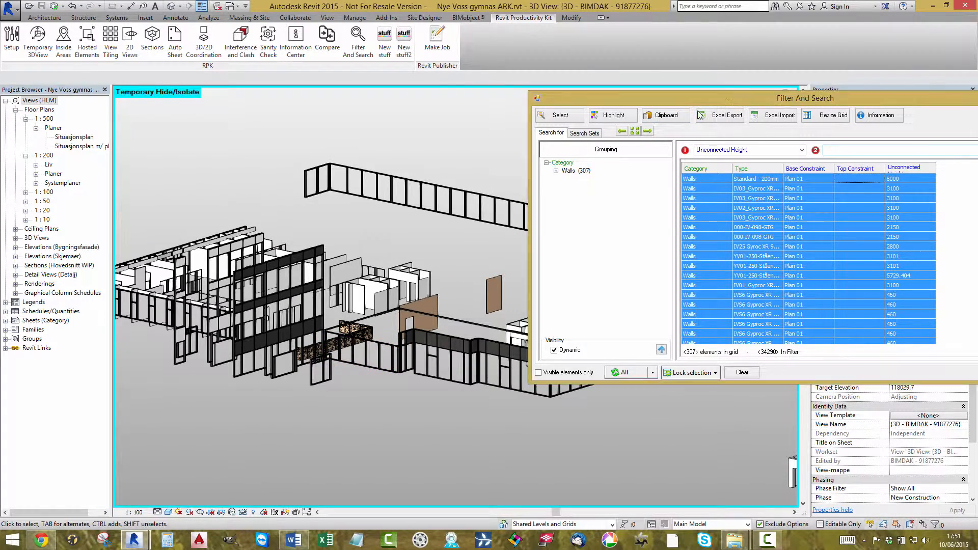
drag(728, 95, 418, 176)
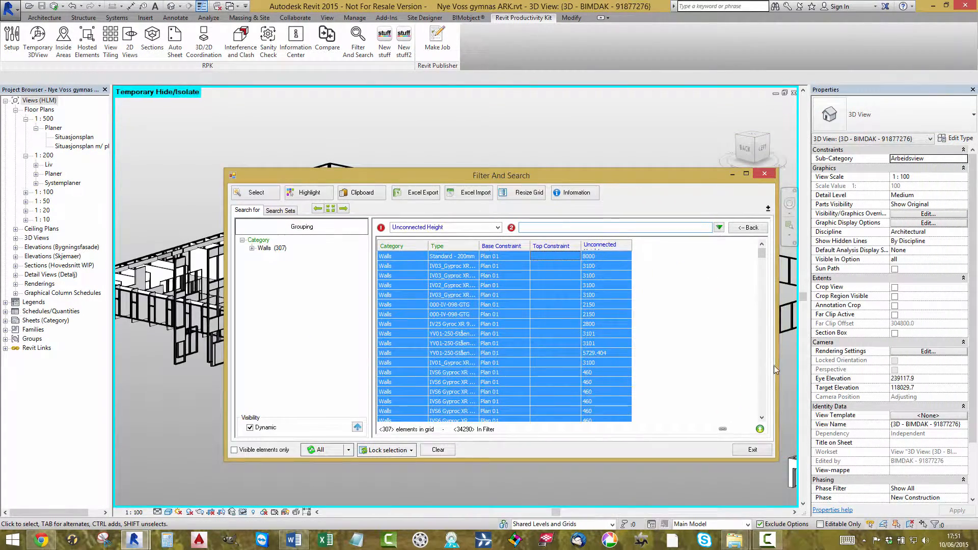
drag(776, 364, 698, 355)
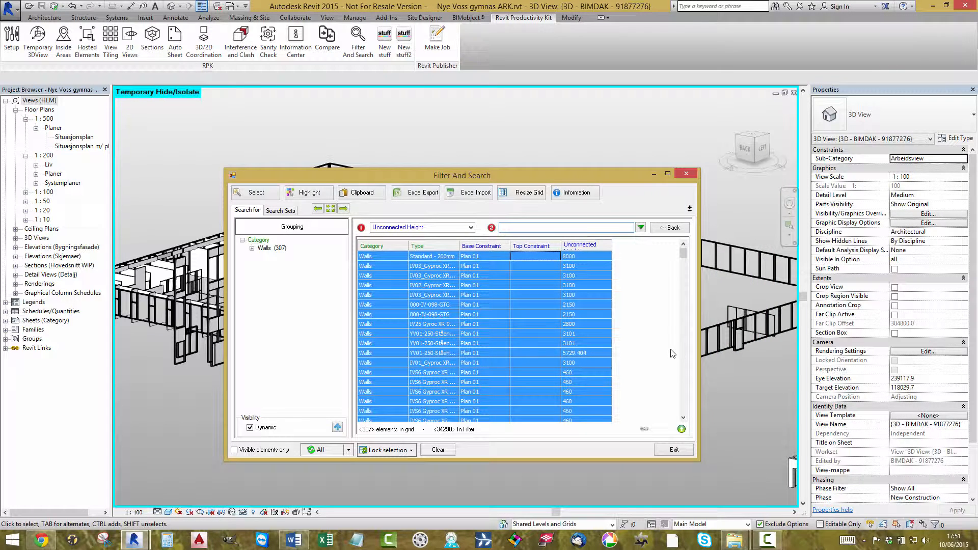
drag(567, 176, 588, 192)
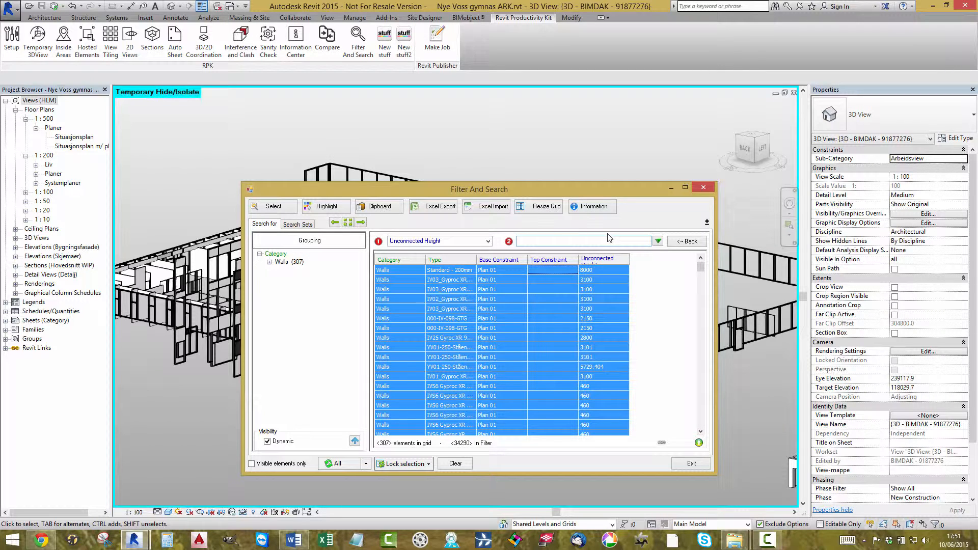
right_click(605, 262)
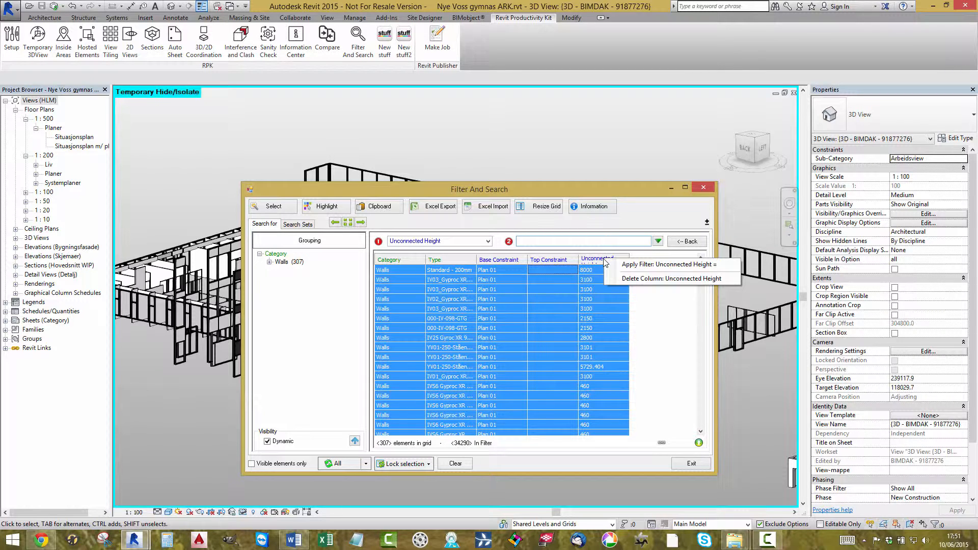
click(637, 282)
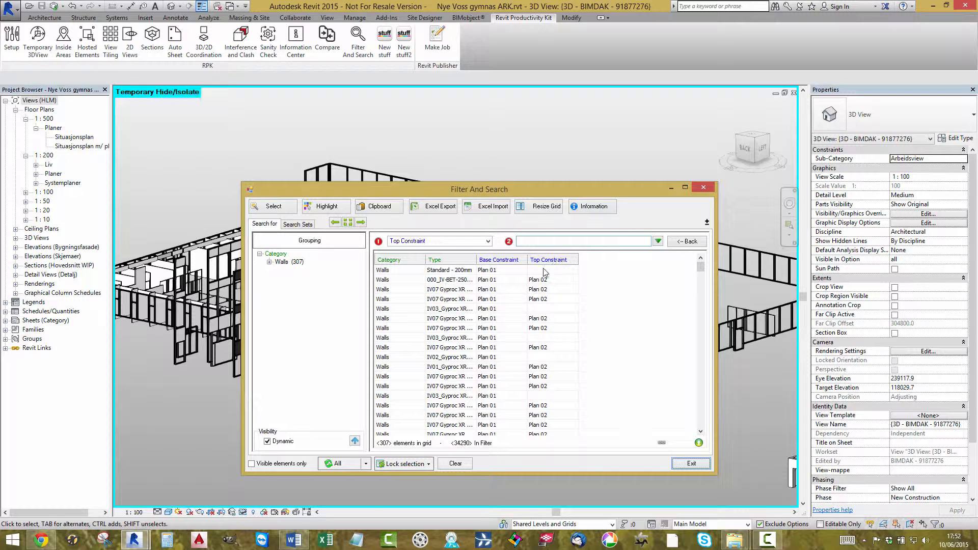
Select the low concrete wall in front of the building and add a Top Offset column to the wall list
click(491, 266)
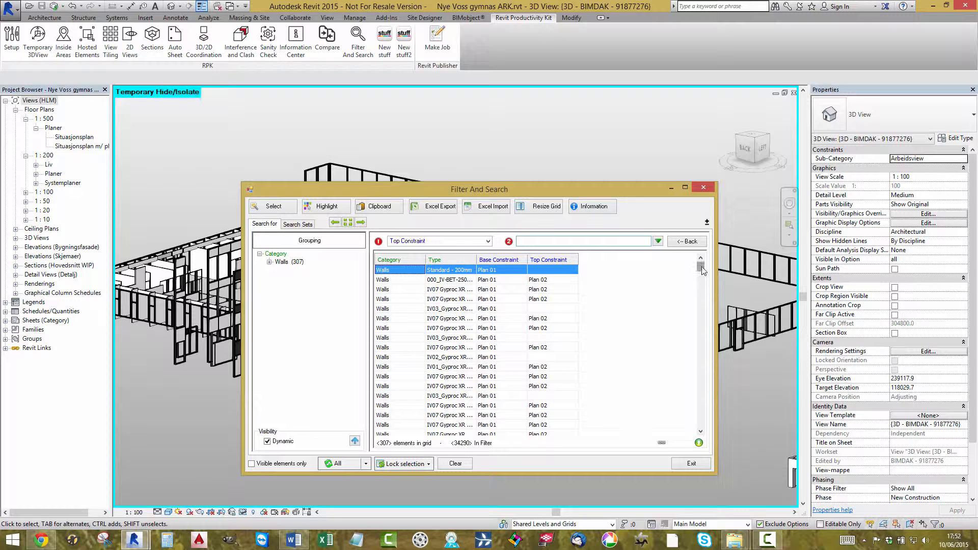
mouse_move(702, 270)
mouse_down()
mouse_move(709, 378)
mouse_move(700, 259)
mouse_up()
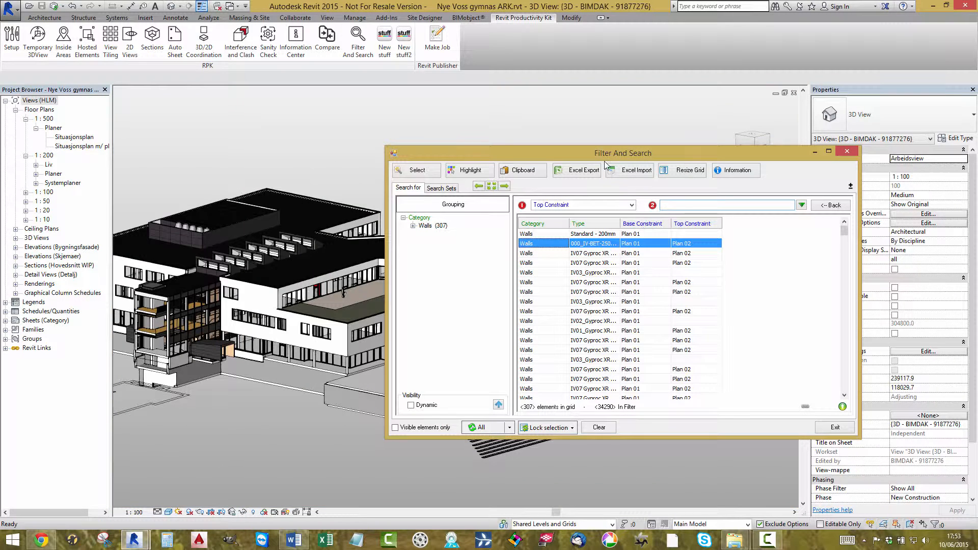
click(329, 397)
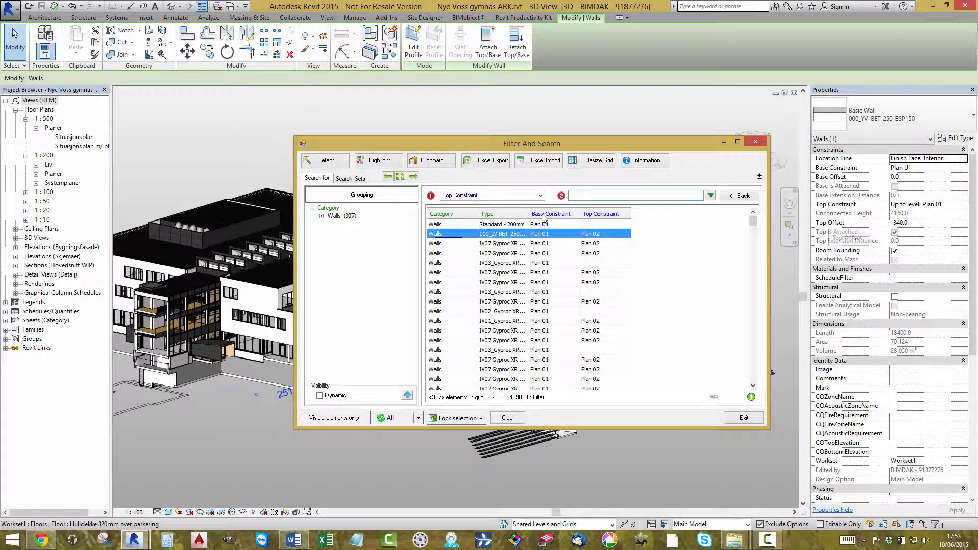
click(540, 196)
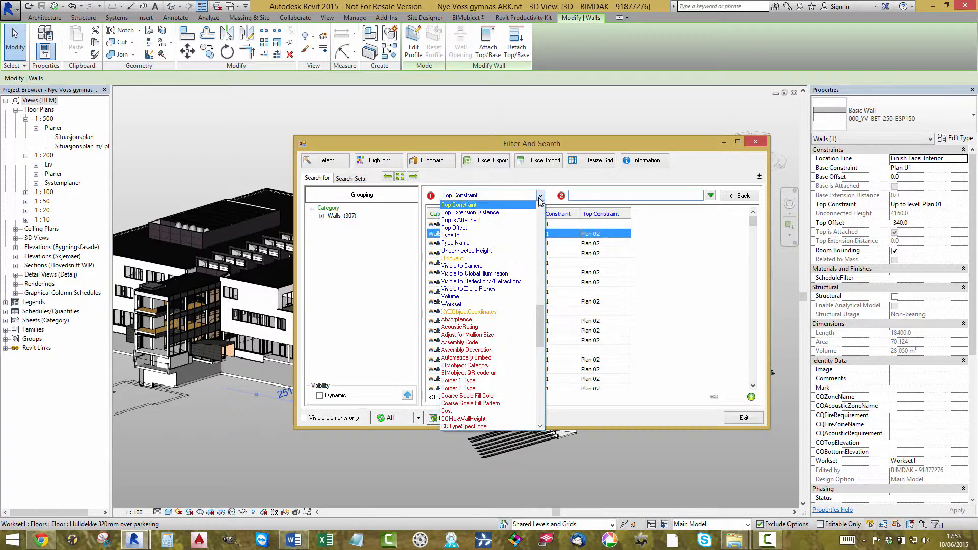
click(469, 228)
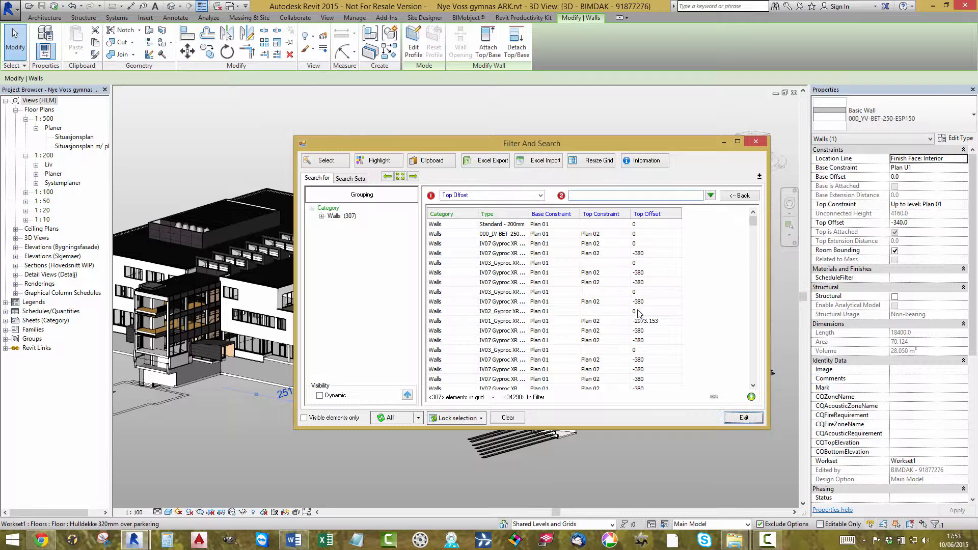
Sort the walls by Top Constraint, locate the 000_YV-BET-200 wall with Plan 01 as both constraints, and clear the selection in the model
click(598, 216)
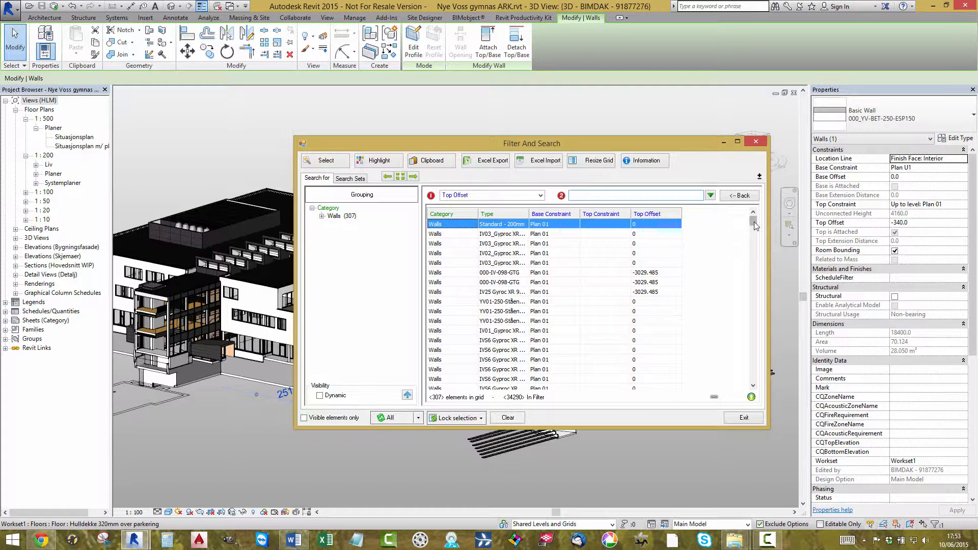
drag(754, 222, 767, 306)
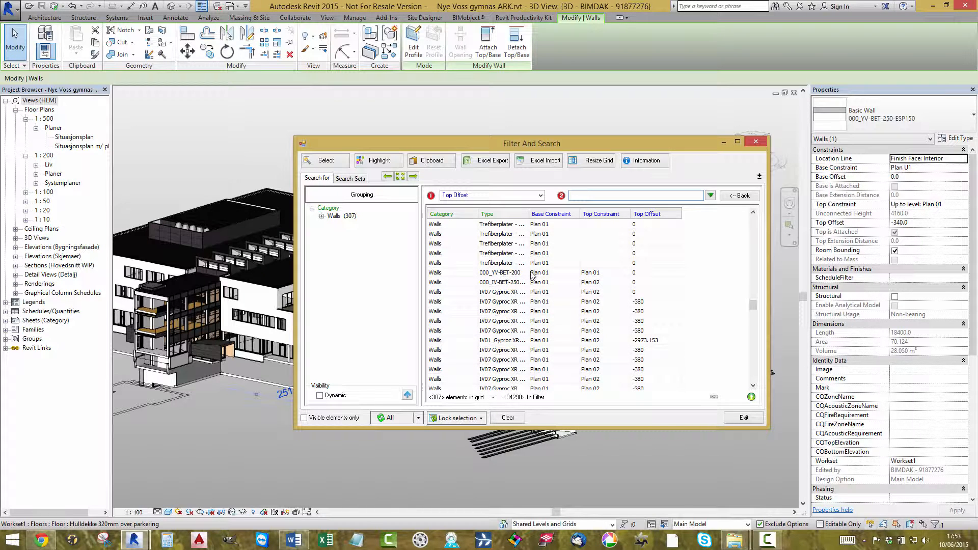
click(509, 274)
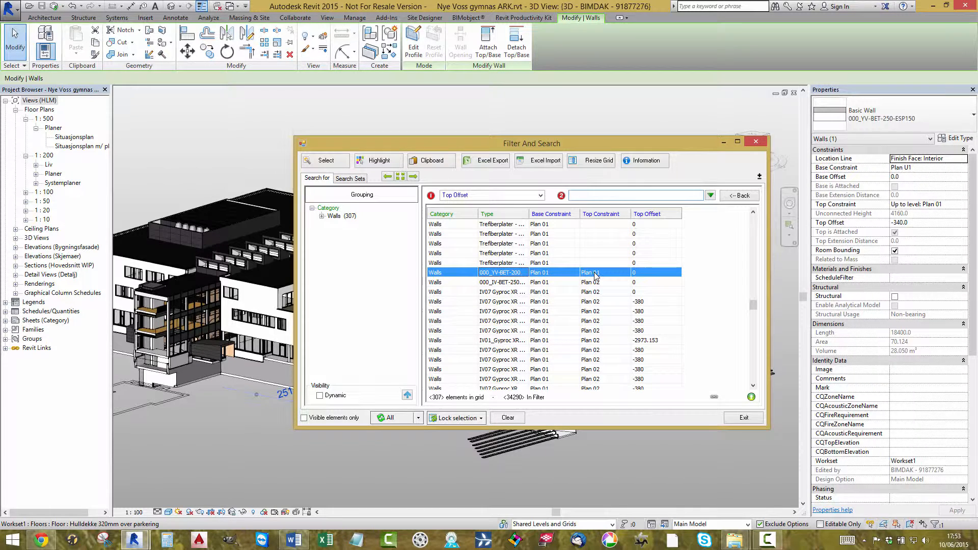
drag(415, 145, 557, 121)
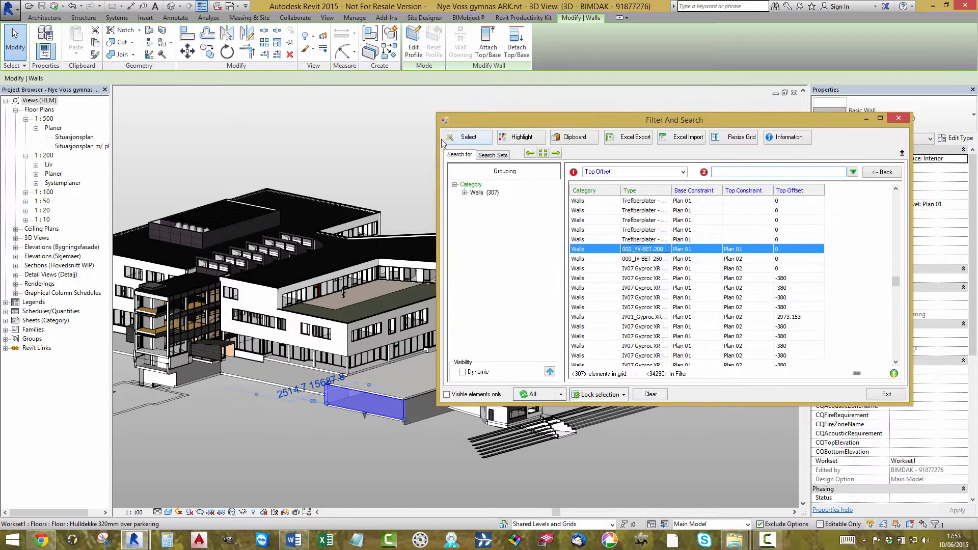
click(393, 457)
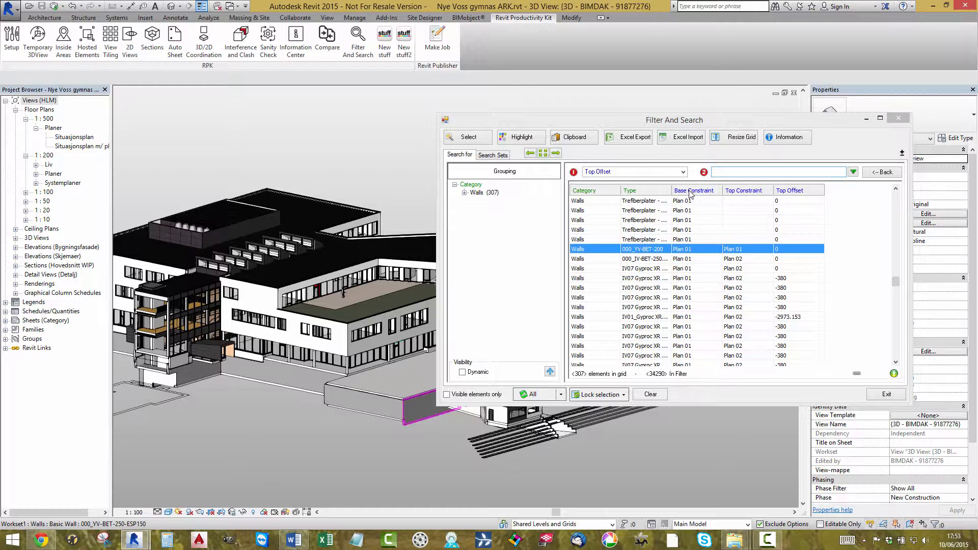
Add a Base Offset column, place it directly after Base Constraint, and move the search window back over the model
click(682, 171)
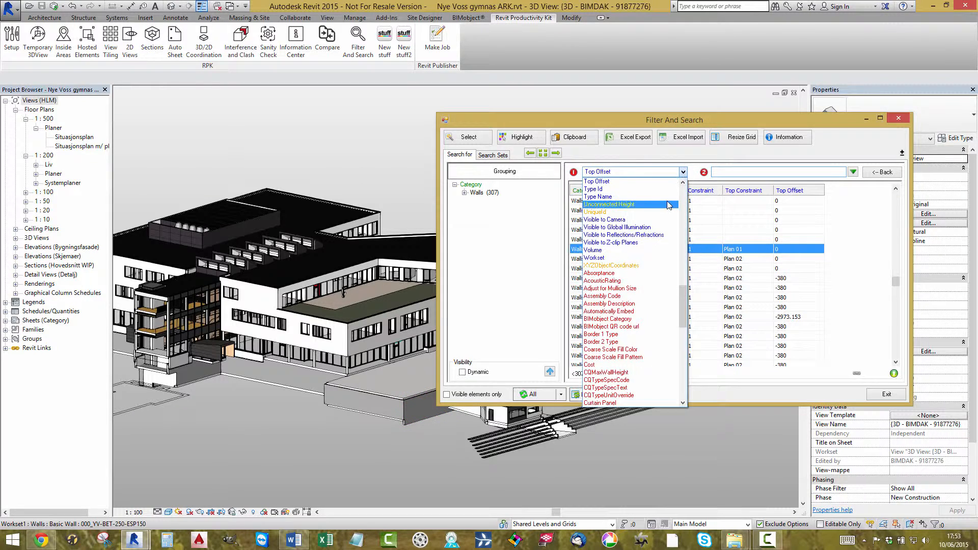
click(682, 173)
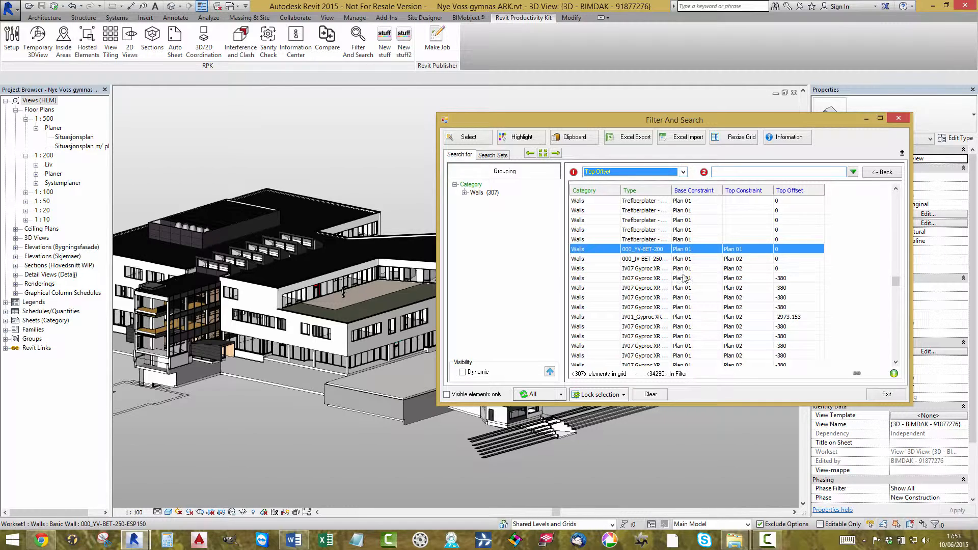
click(682, 172)
scroll(685, 204, up, 10)
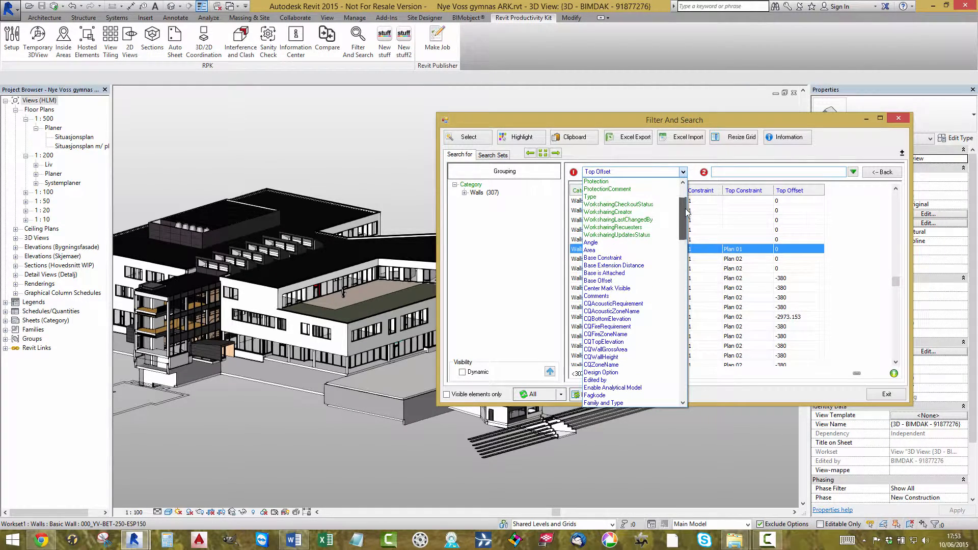
click(599, 281)
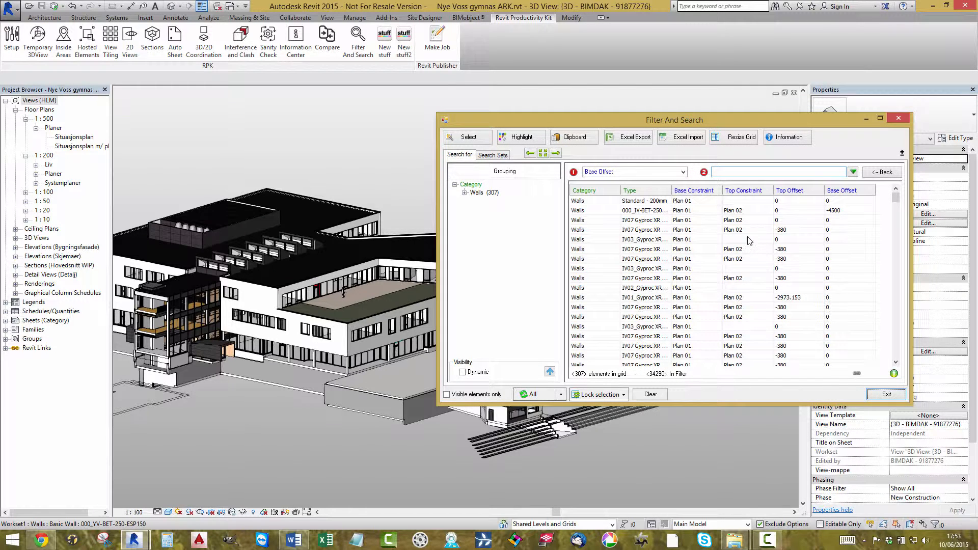
drag(831, 191, 730, 197)
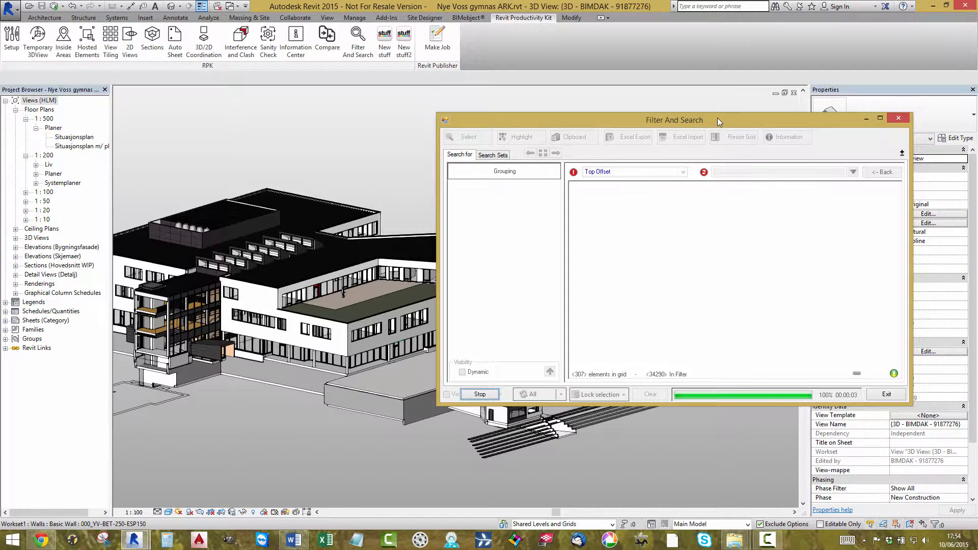
drag(717, 118, 585, 95)
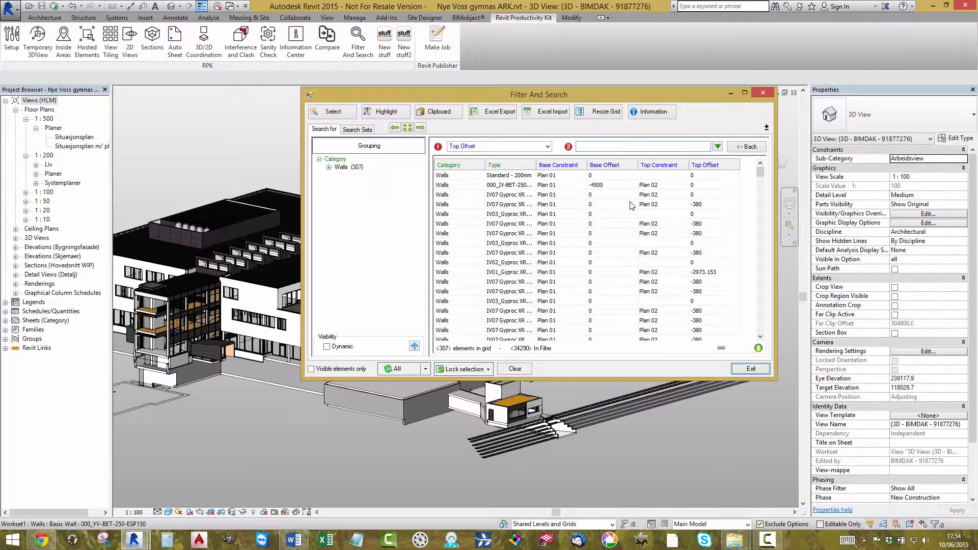
Sort the walls by Top Constraint again and mark the 000_YV-BET-200 wall whose base and top constraints are both Plan 01
click(554, 176)
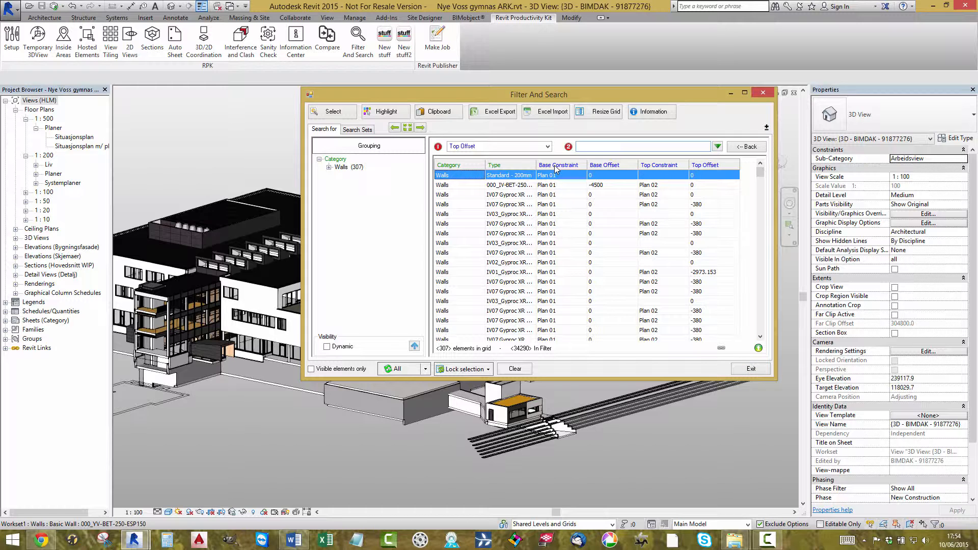
click(656, 168)
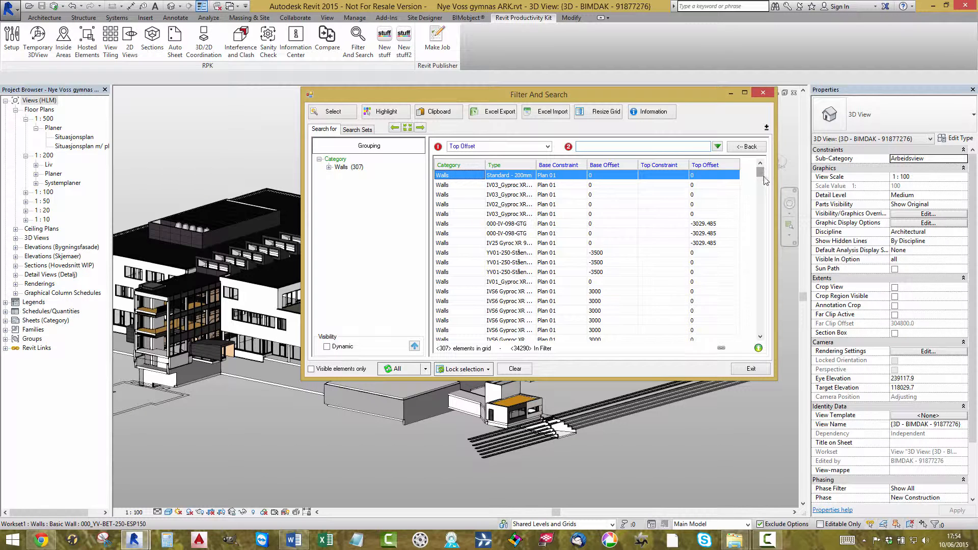
drag(765, 173, 765, 260)
click(649, 244)
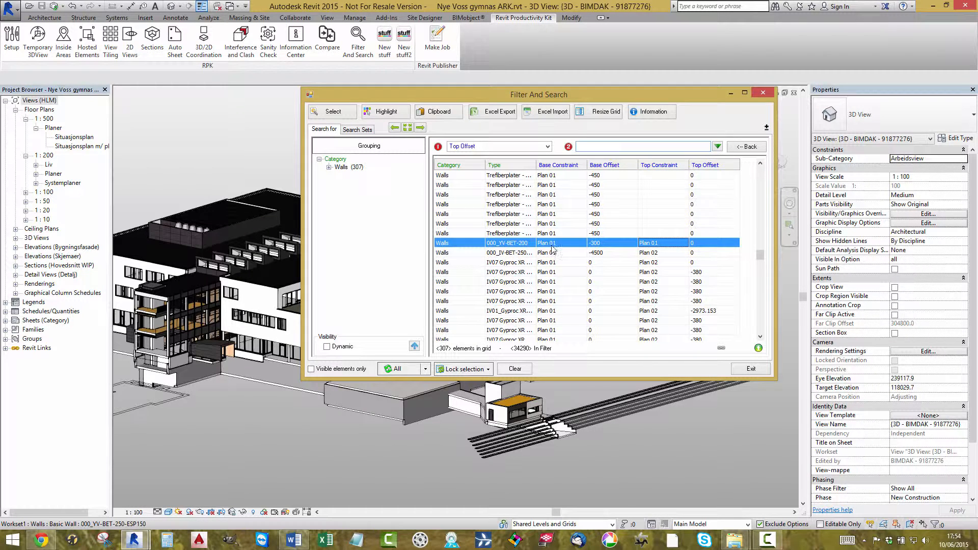
Create a section box around the marked 000_YV-BET-200 wall in the 3D view and move the search window clear of it
right_click(610, 246)
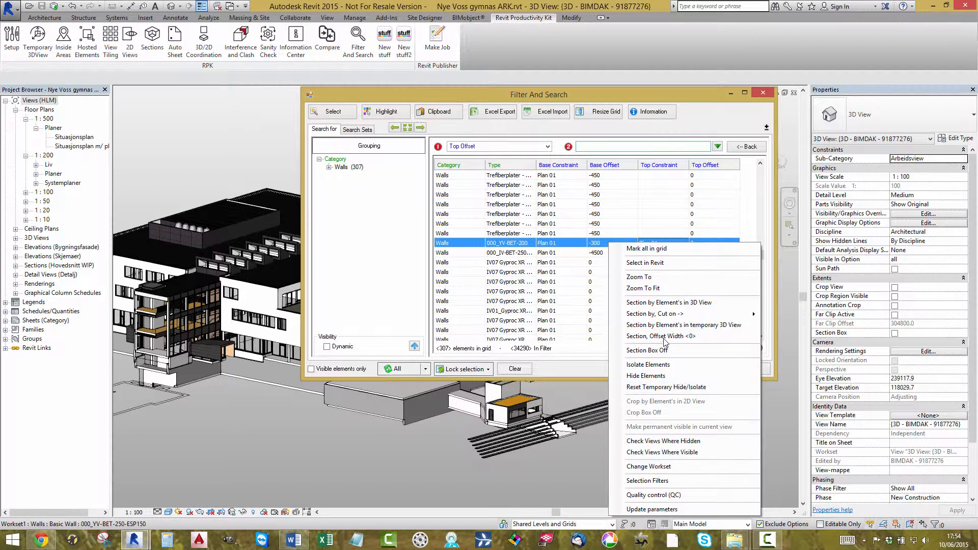
click(668, 303)
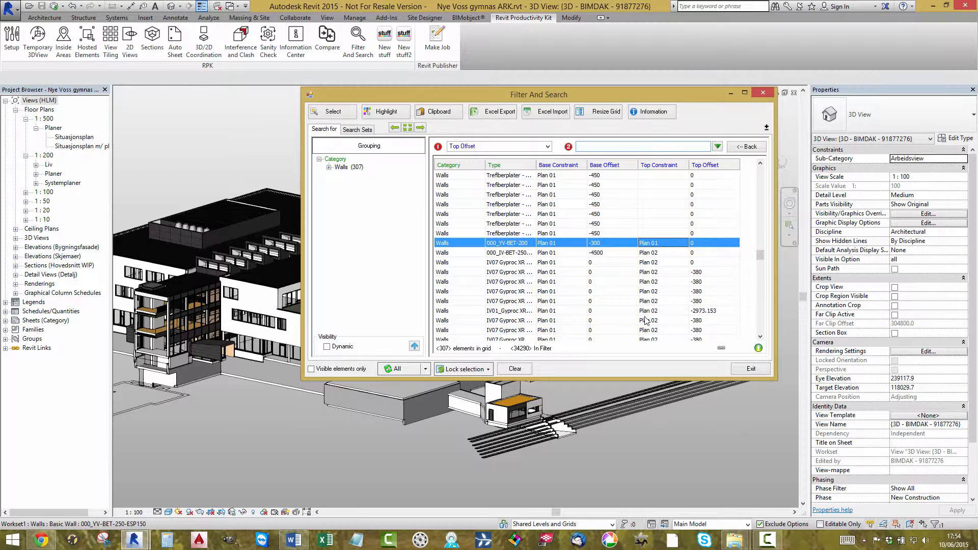
drag(385, 93, 538, 113)
click(301, 298)
scroll(304, 272, up, 7)
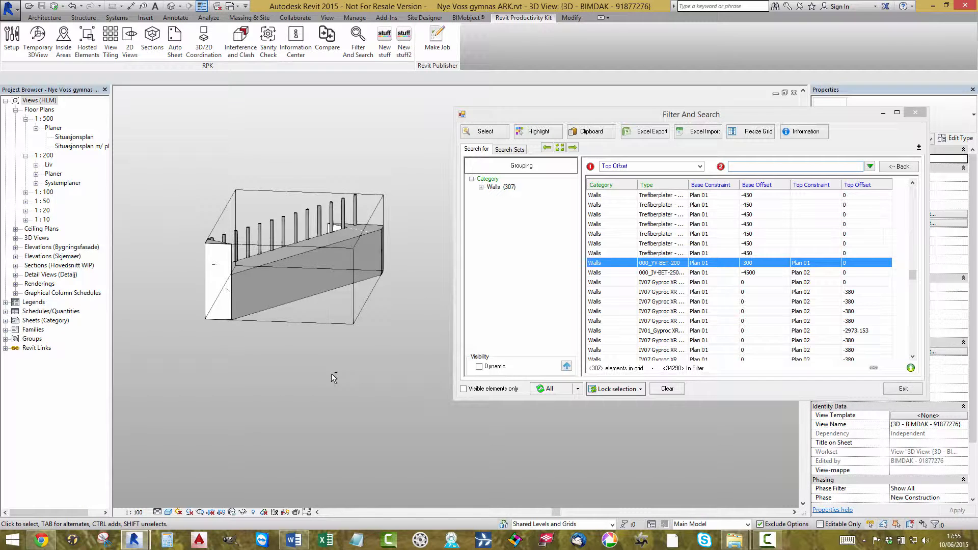
Extend and retract the section box's bottom and sides around the concrete wall to inspect its surroundings
key(ctrl+Down)
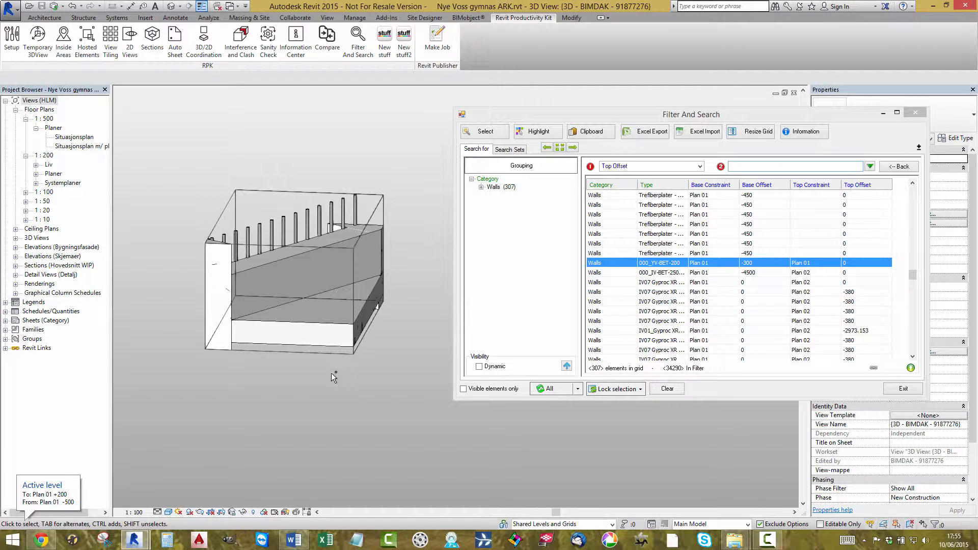
key(ctrl+Down)
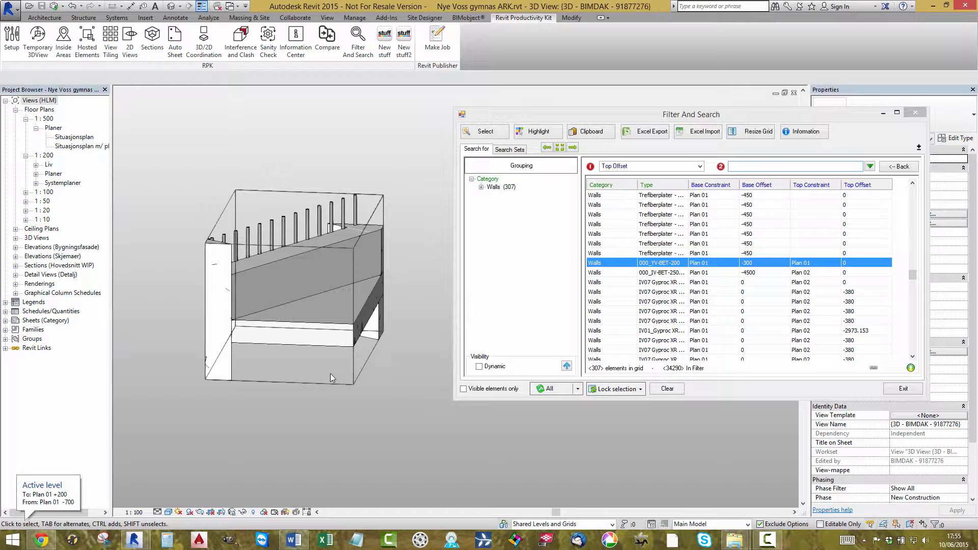
key(ctrl+Up)
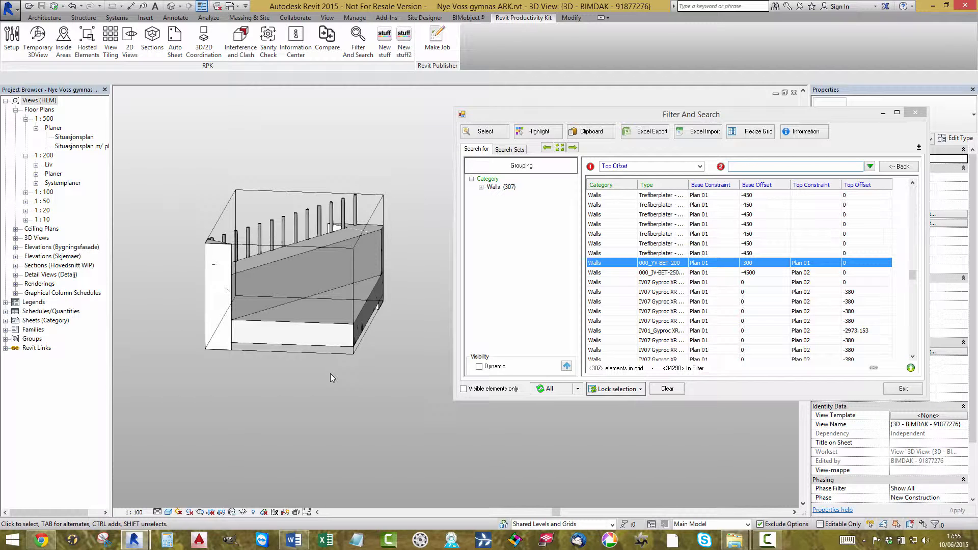
key(ctrl+Right)
key(ctrl+Left)
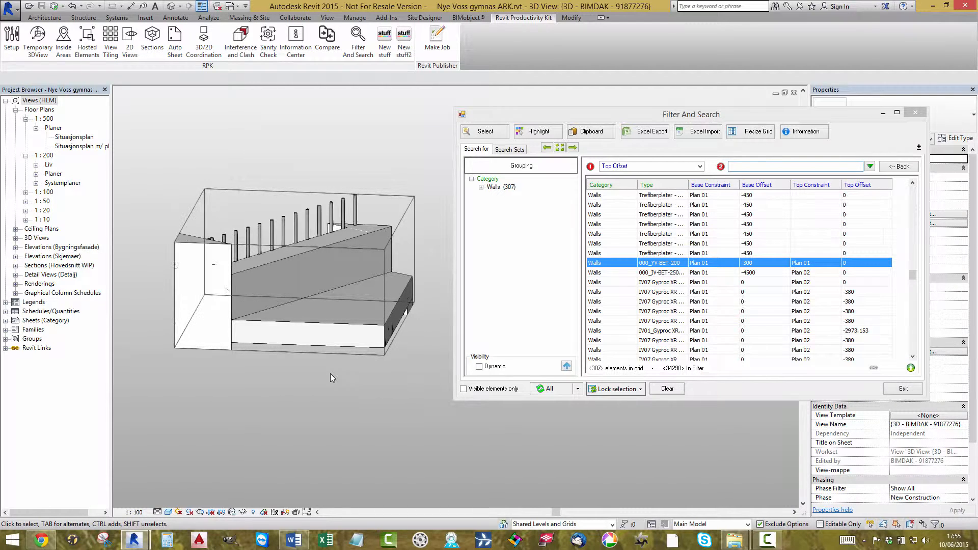
key(ctrl+Up)
key(ctrl+Down)
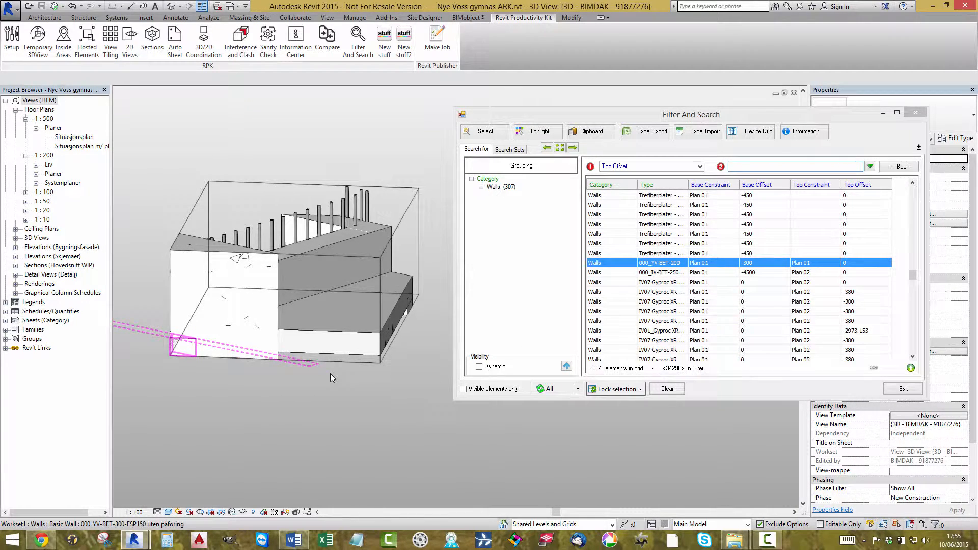
key(ctrl+Down)
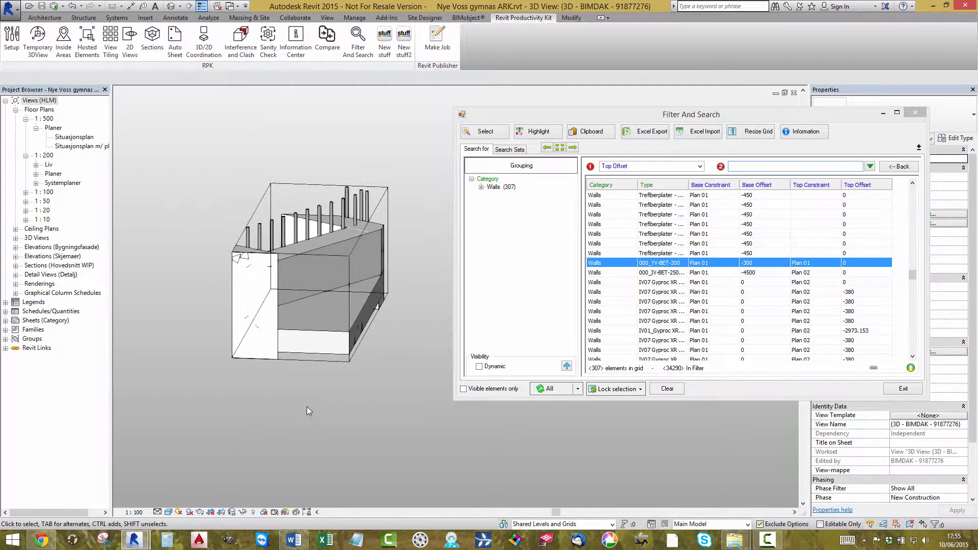
shift+middle_drag(399, 392, 379, 401)
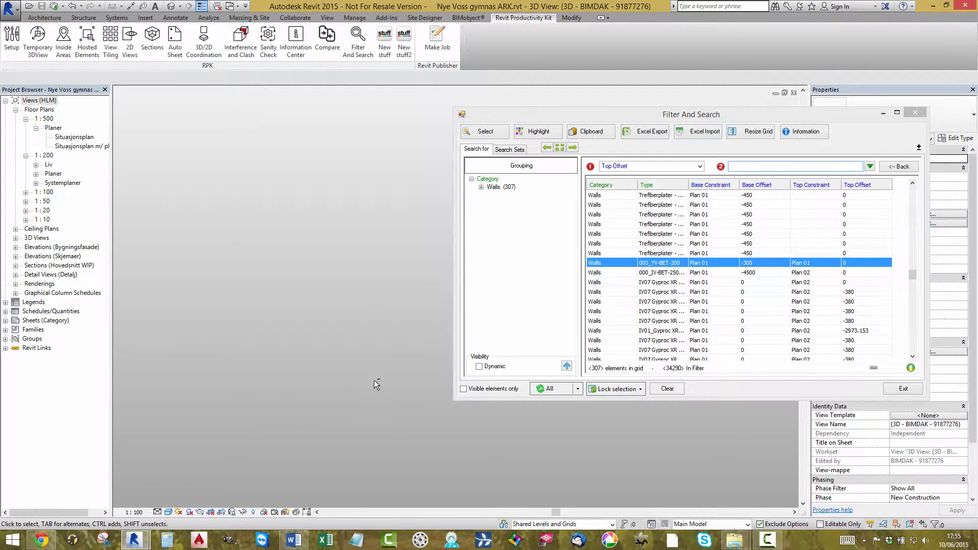
Locate the section box around the concrete wall in the 3D view and select it
scroll(374, 381, down, 3)
middle_drag(412, 240, 345, 305)
click(345, 305)
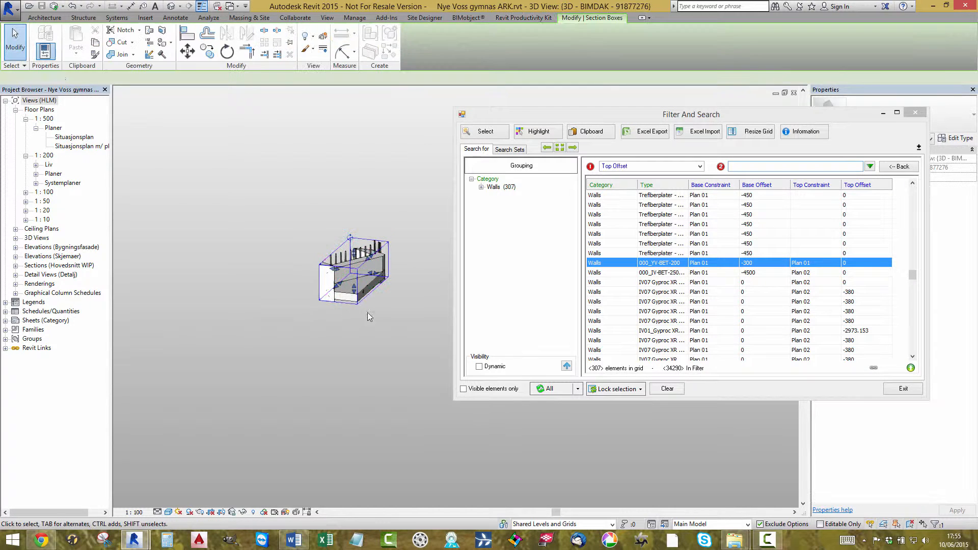
scroll(363, 274, up, 3)
scroll(351, 275, up, 3)
click(397, 402)
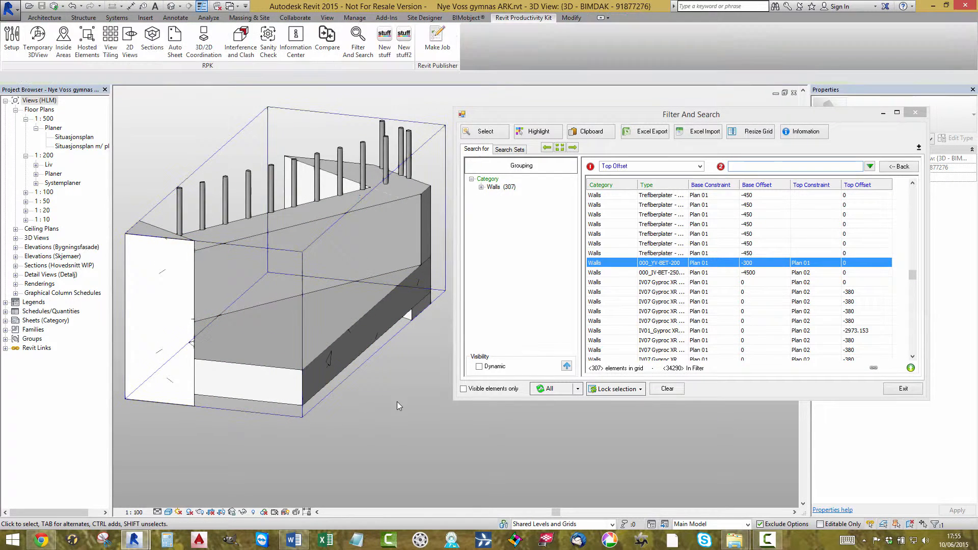
click(362, 369)
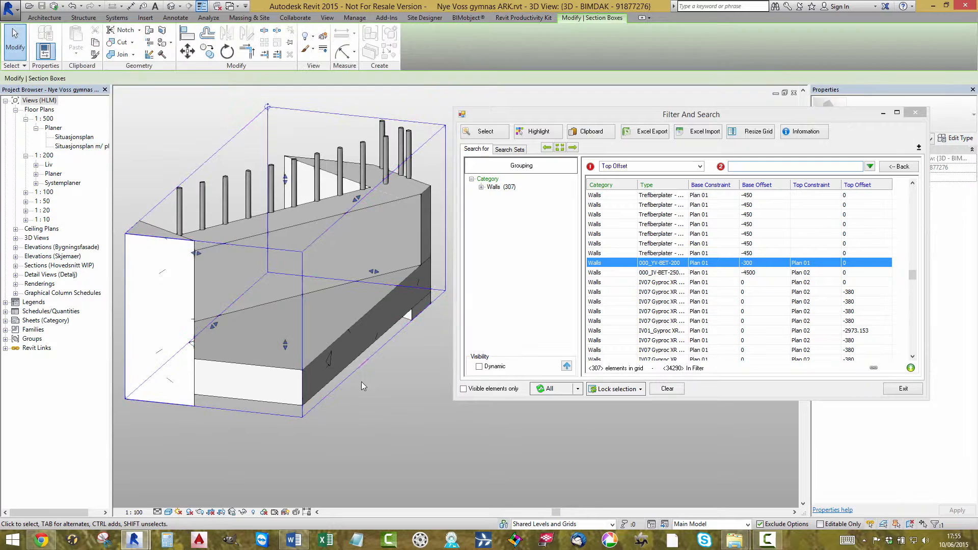
Raise the section box's top in increments until it encloses the railing's wooden handrail
drag(286, 179, 299, 227)
click(366, 437)
scroll(367, 437, down, 2)
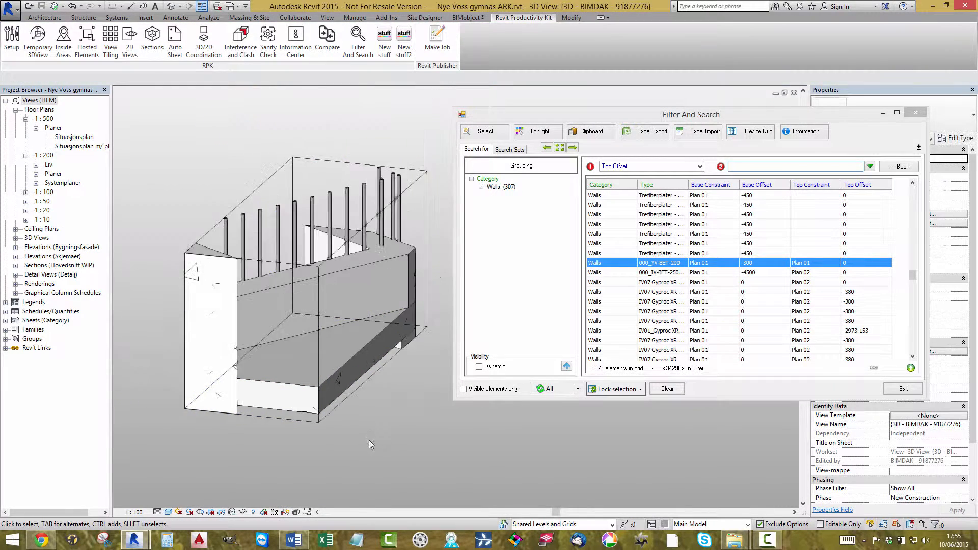
key(ctrl+z)
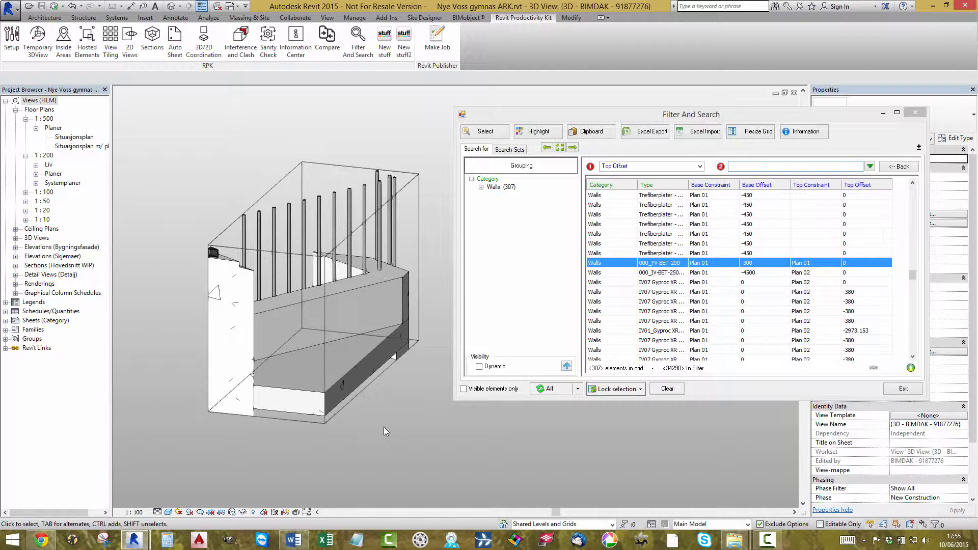
shift+middle_drag(424, 432, 403, 433)
middle_click(403, 433)
middle_click(403, 433)
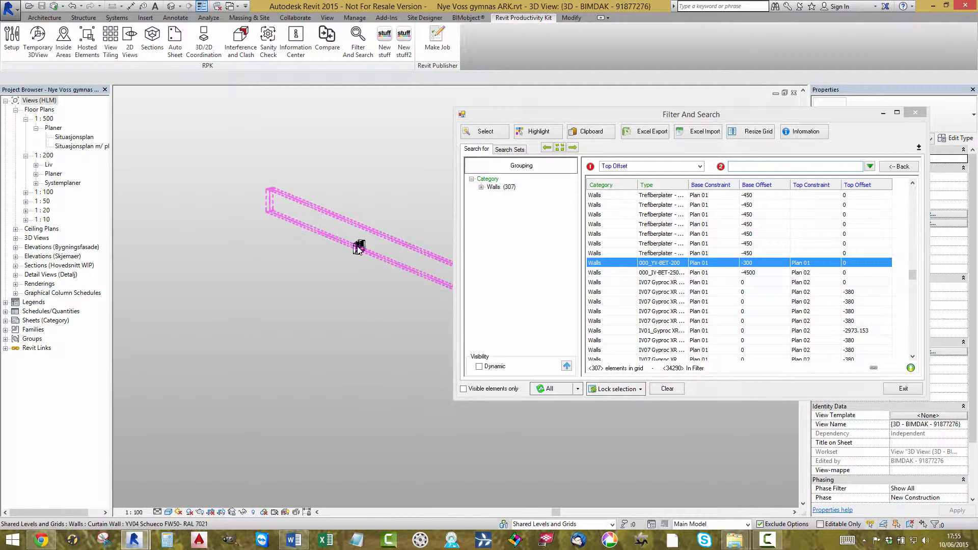
scroll(362, 238, up, 3)
scroll(366, 238, up, 6)
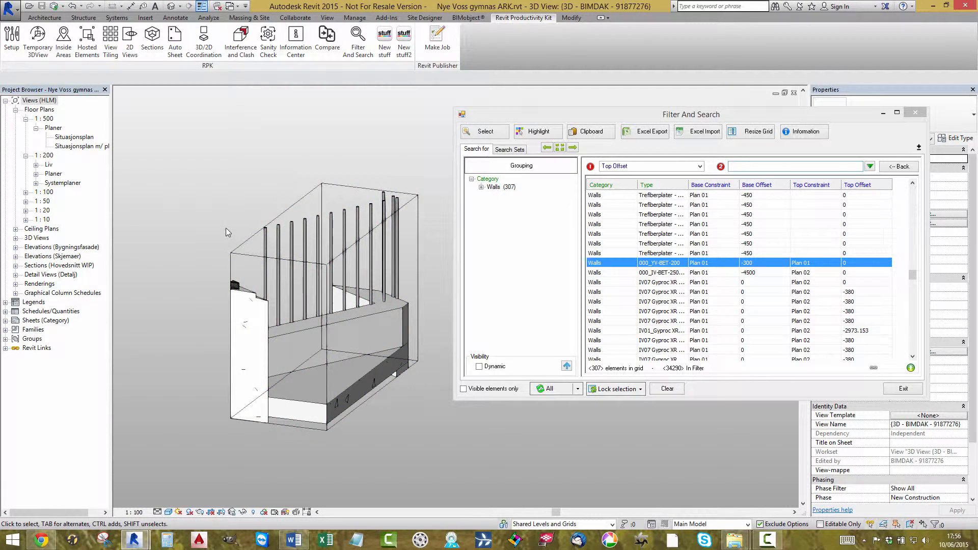
key(Up)
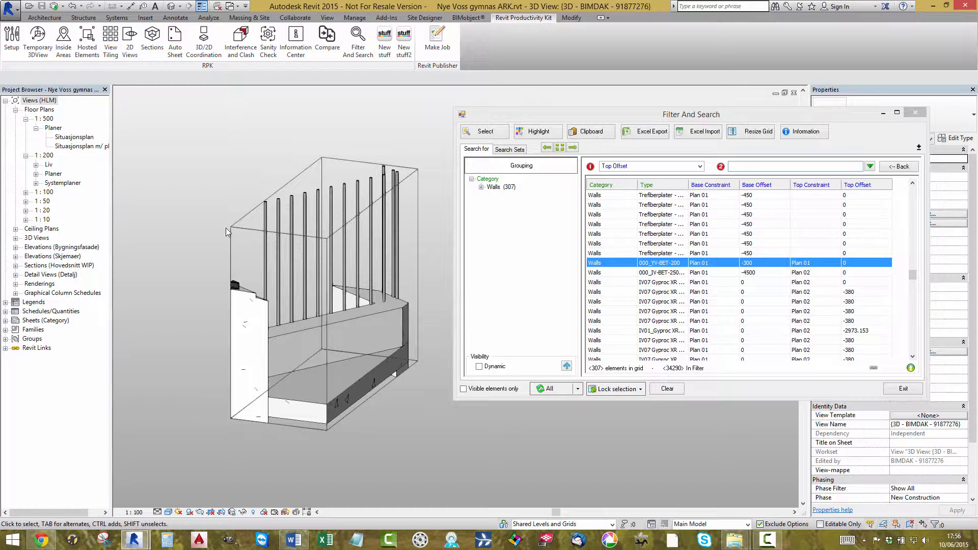
key(Up)
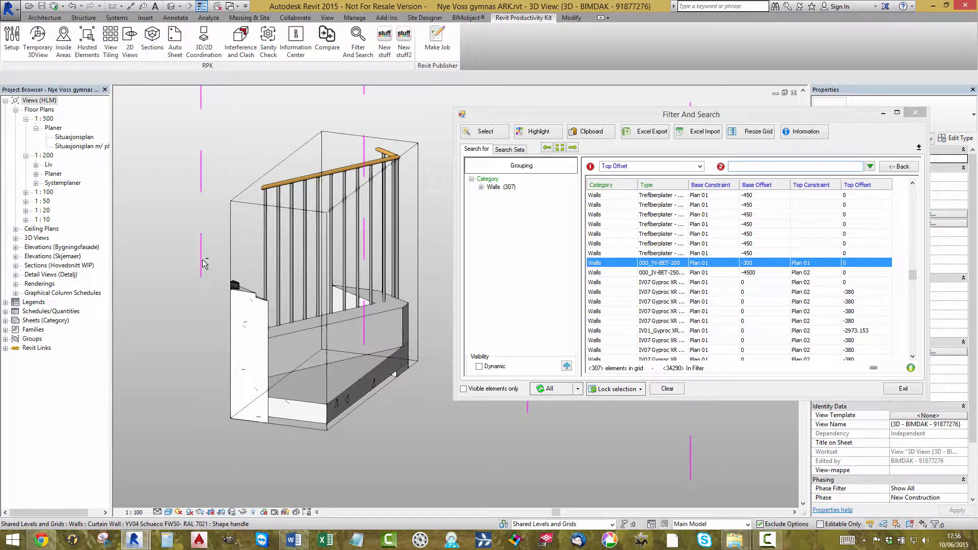
Open the scroll settings for the section box, move them clear of the model and set the step value to 50 mm
key(ctrl+shift+s)
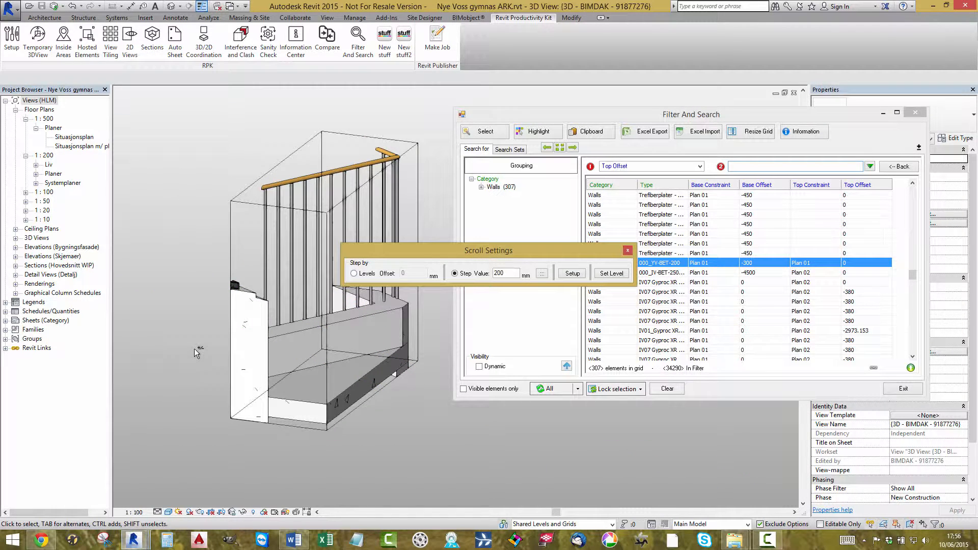
drag(477, 252, 298, 125)
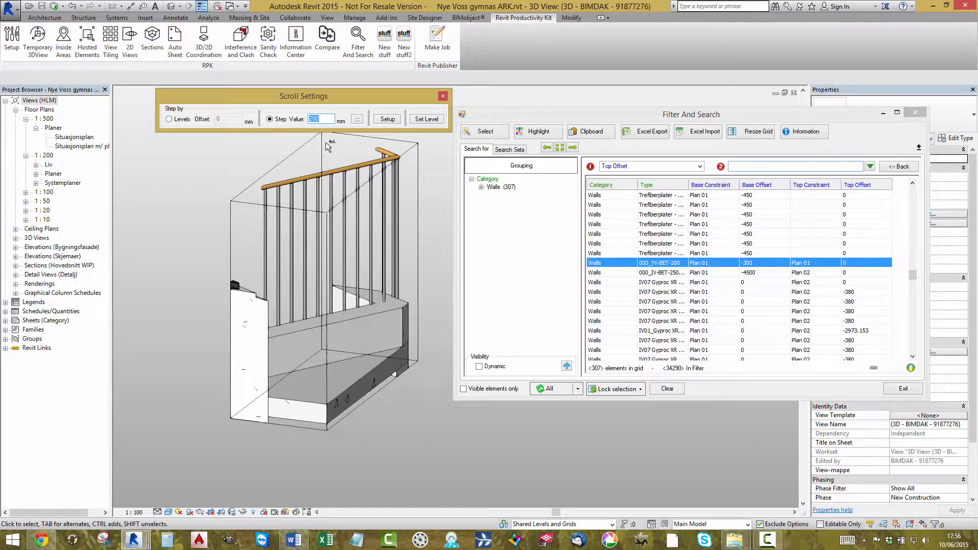
text(50)
click(212, 246)
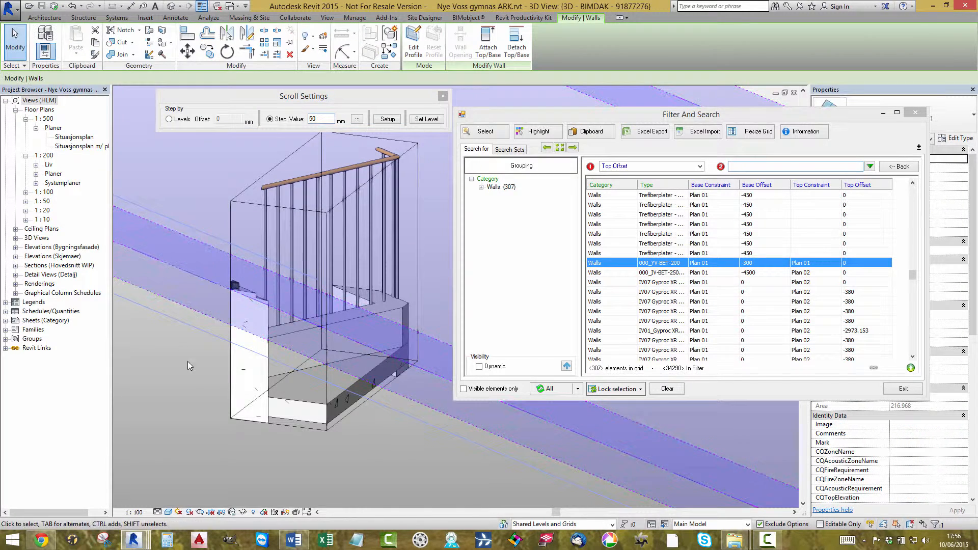
click(188, 367)
Lower the section box's top by six 50 mm steps, back below the handrail
scroll(188, 337, down, 1)
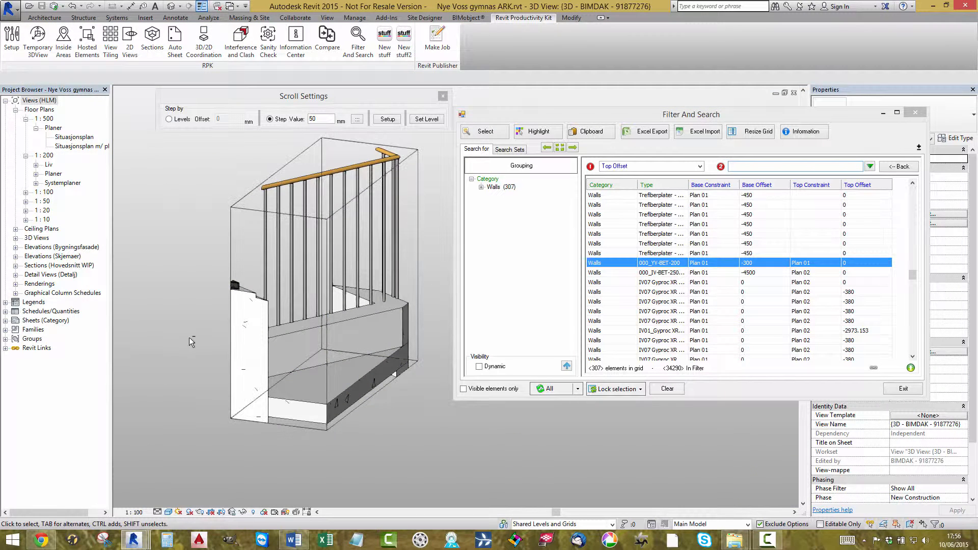
scroll(189, 338, down, 1)
scroll(189, 338, down, 1)
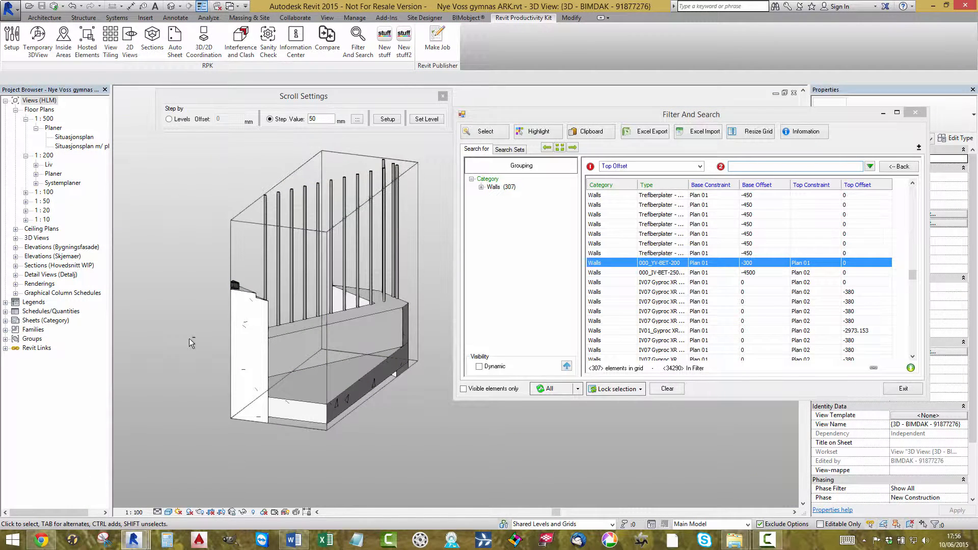
scroll(189, 338, down, 1)
scroll(189, 338, down, 1)
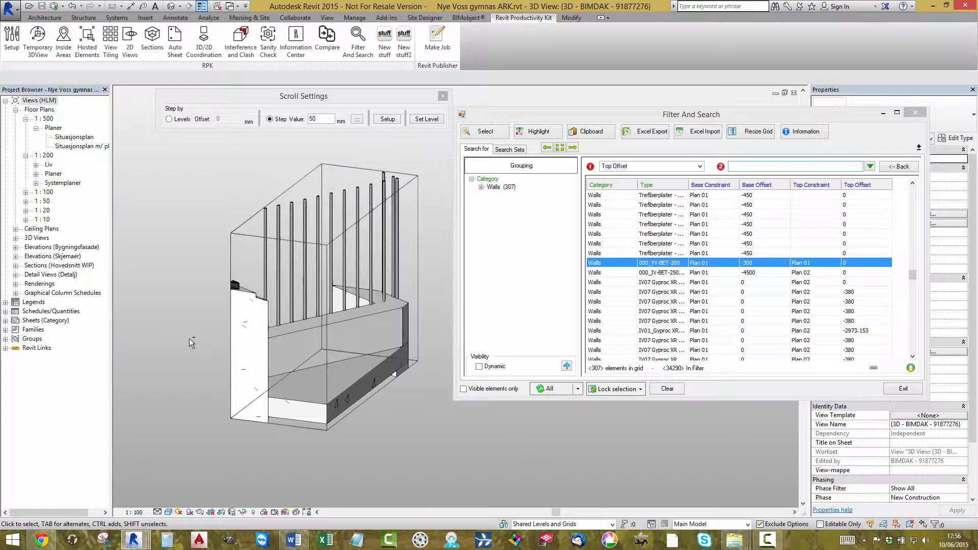
scroll(188, 339, down, 1)
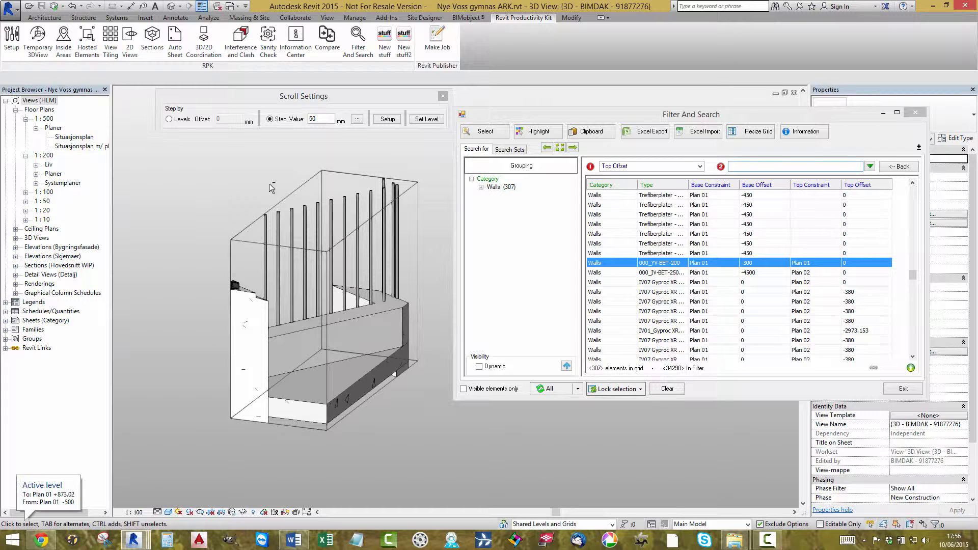
Set the section box scroll step value to 200 mm and close the scroll settings
click(326, 119)
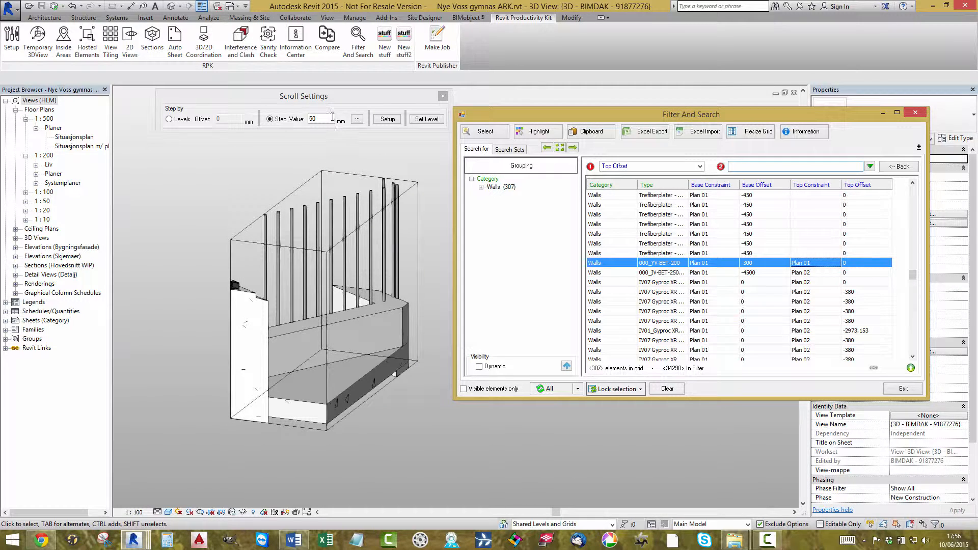
drag(305, 121, 294, 122)
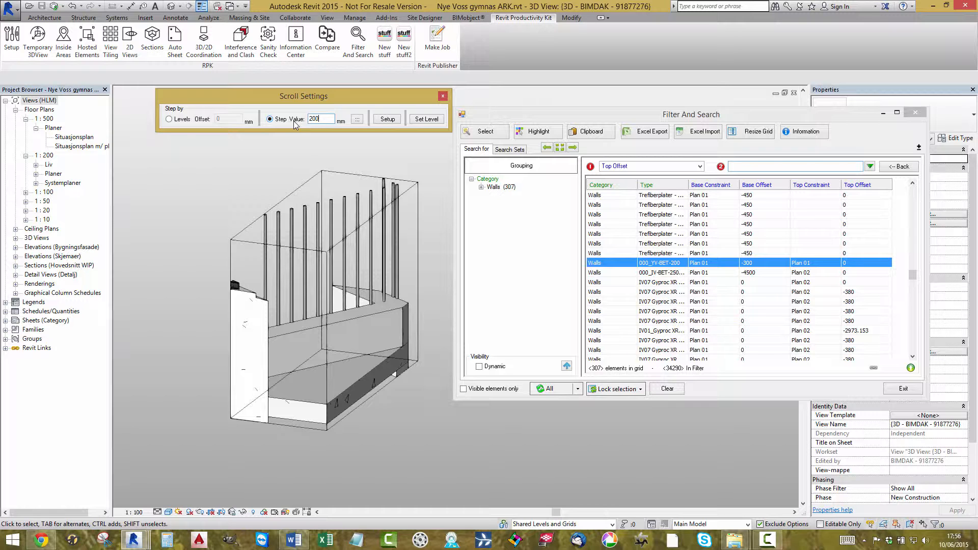
text(200)
click(442, 96)
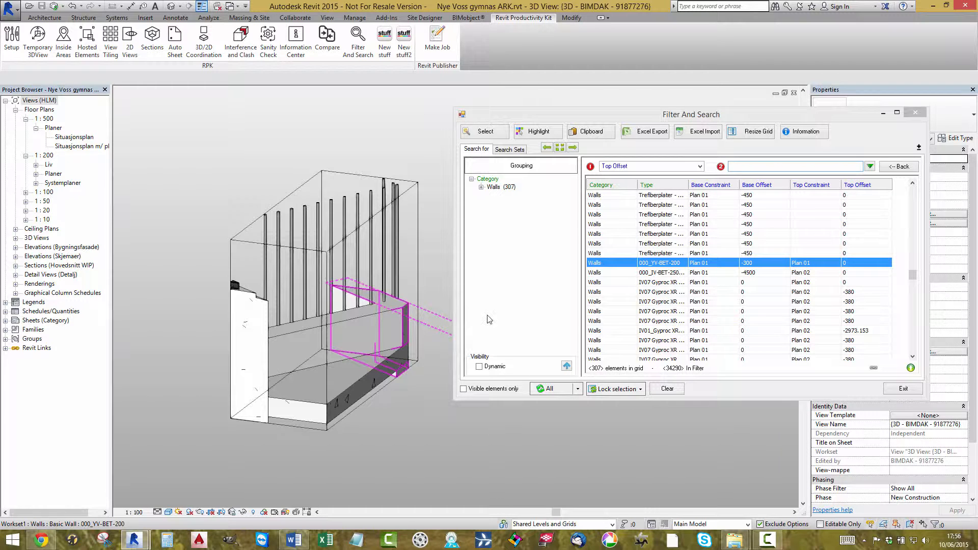
Select the 000_YV-BET-200 wall in the 3D view and set its Top Constraint to Unconnected
click(347, 322)
drag(731, 118, 540, 381)
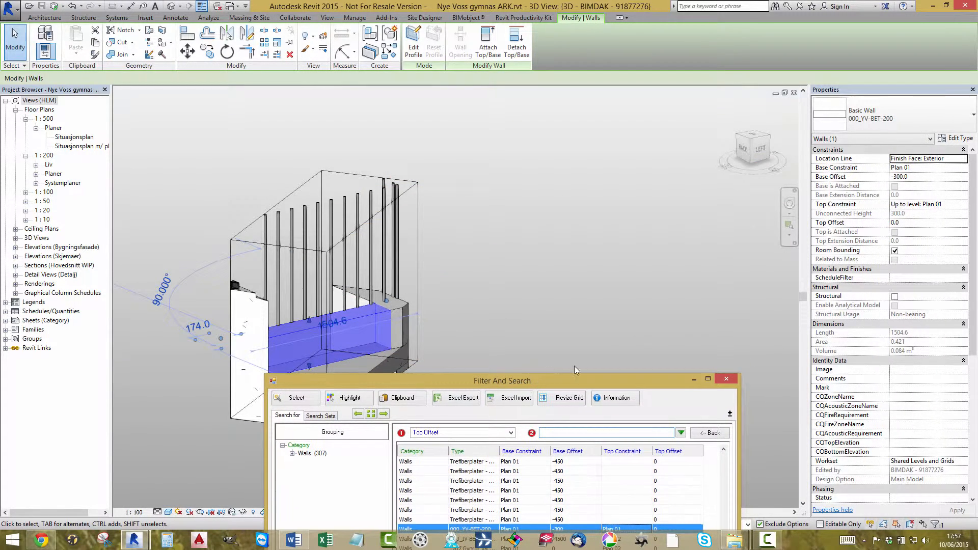
click(963, 208)
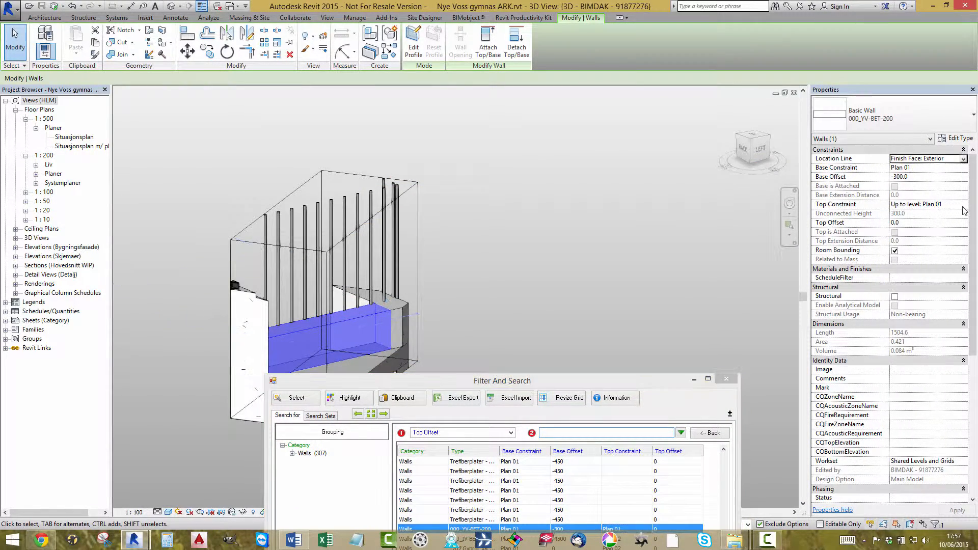
click(963, 205)
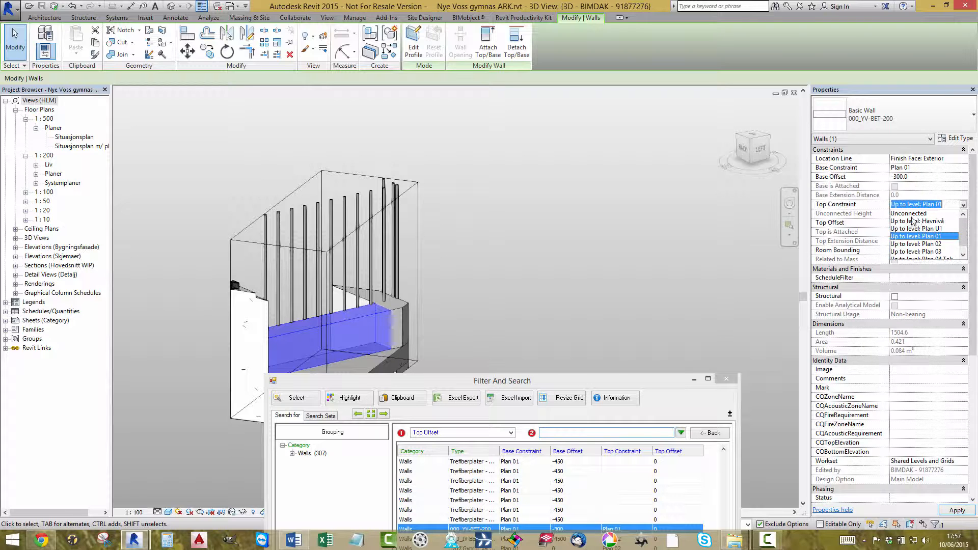
click(912, 214)
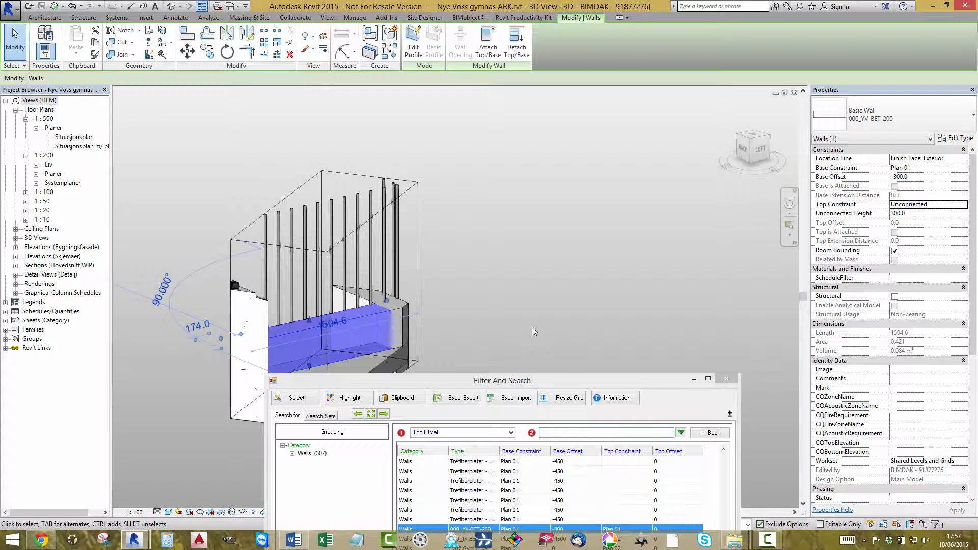
Bring the search window back over the model and refresh the parameter values of the walls in the grid
drag(479, 381, 497, 126)
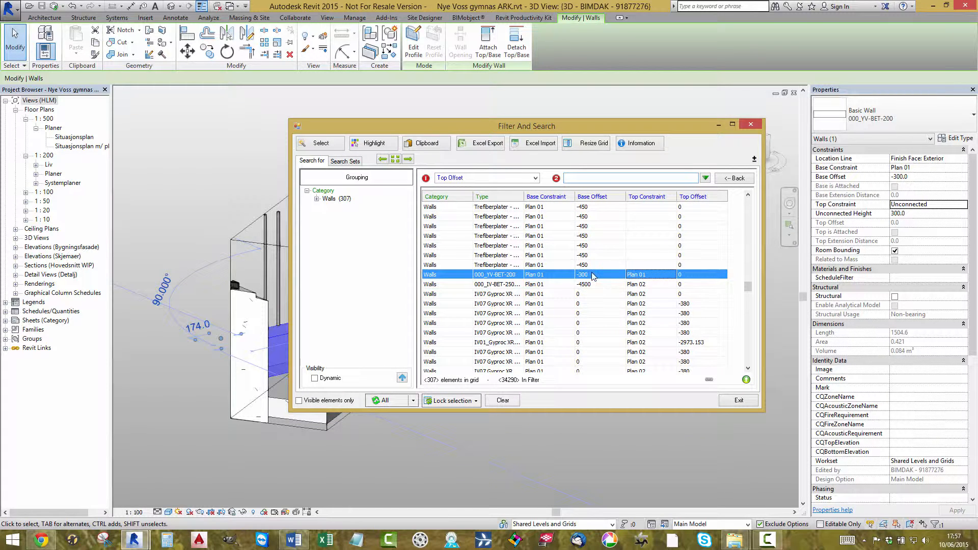
drag(579, 132, 601, 100)
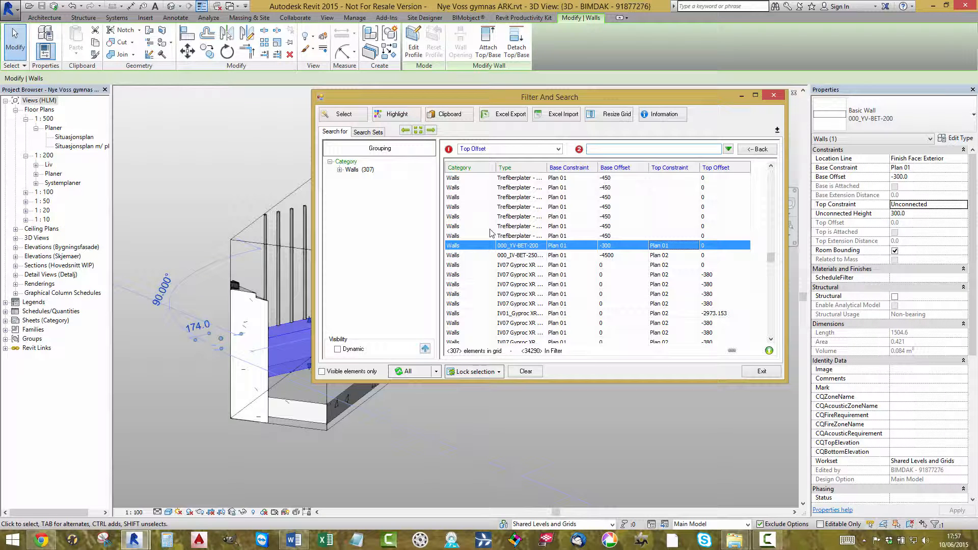
click(436, 372)
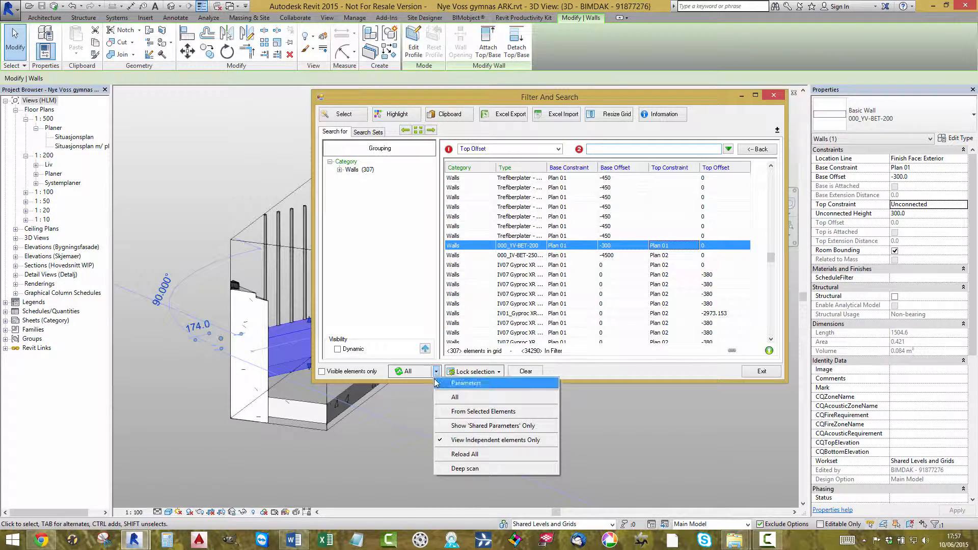
click(436, 375)
click(436, 375)
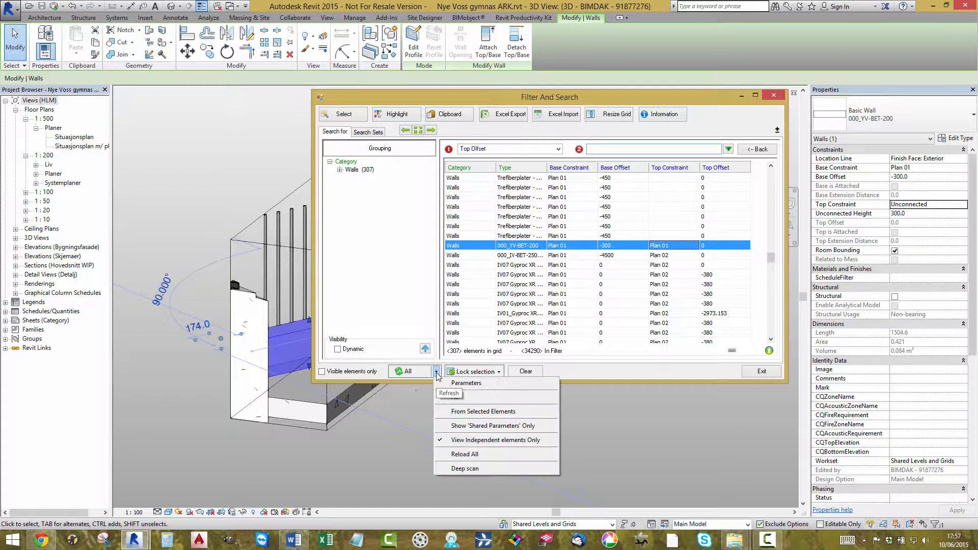
click(464, 385)
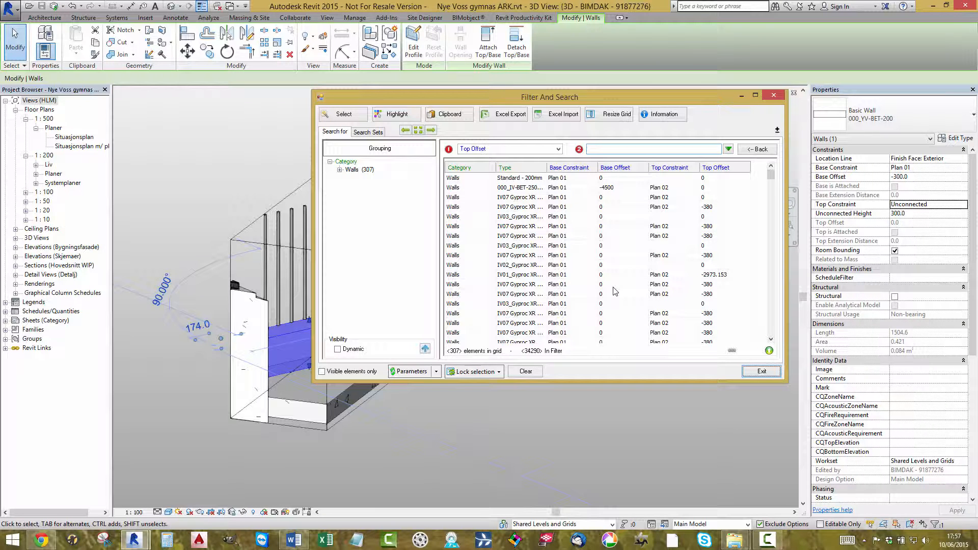
Sort the refreshed walls by Top Constraint and look through the list for the edited concrete wall
click(566, 176)
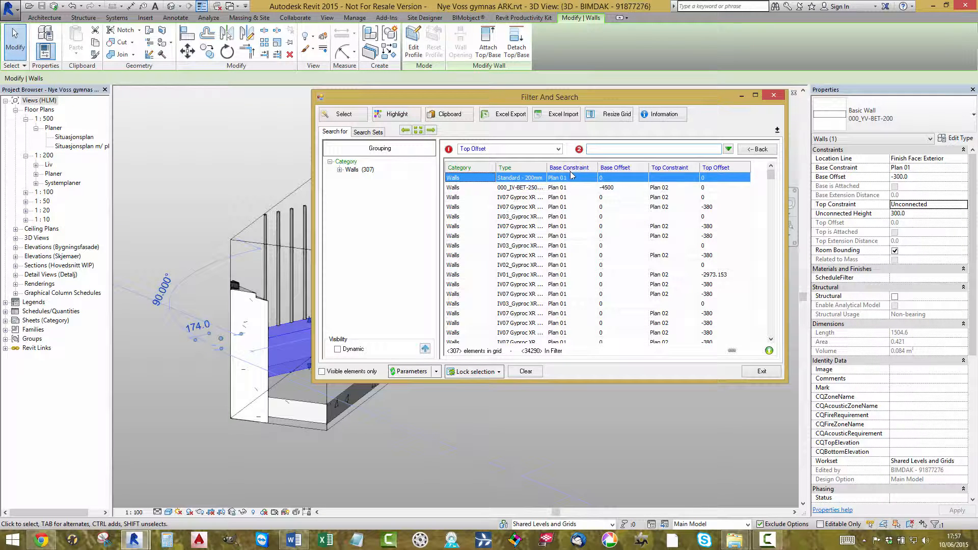
click(666, 168)
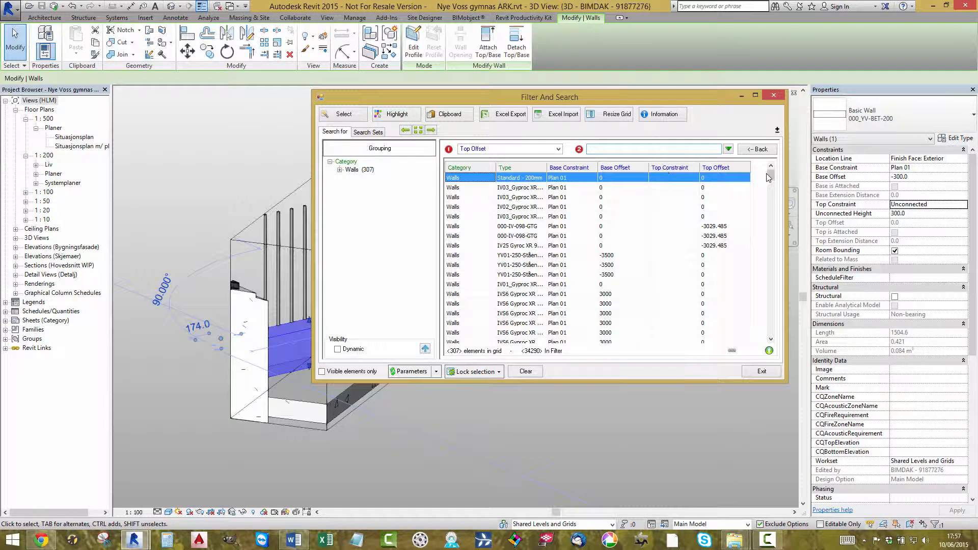
drag(771, 177, 784, 259)
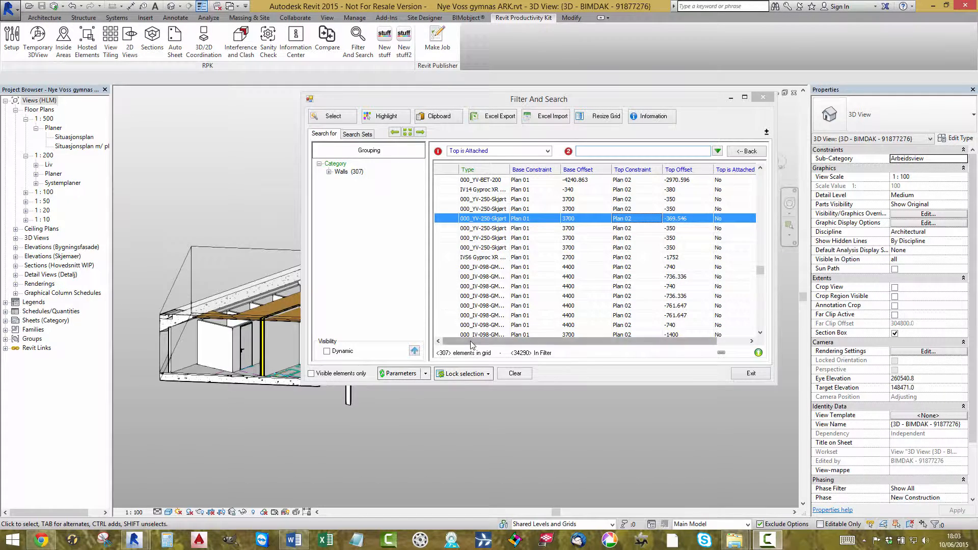
Widen the search window to fit all the wall columns and clear the Base Constraint filter value
drag(470, 341, 454, 341)
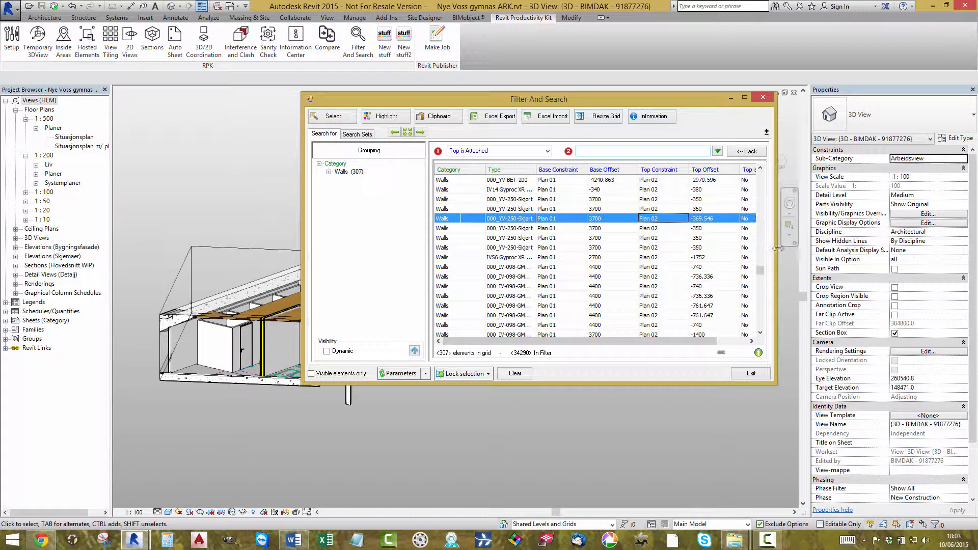
drag(777, 251, 850, 247)
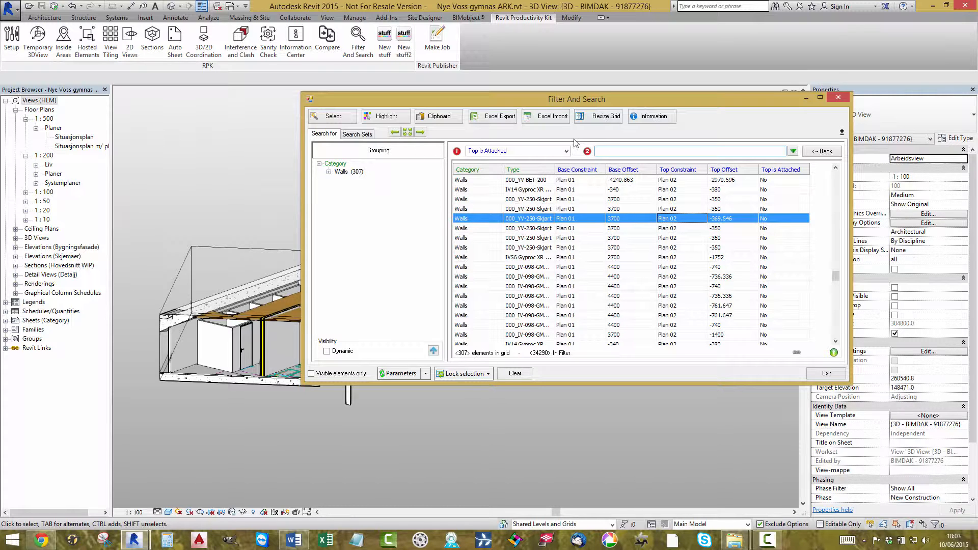
right_click(581, 172)
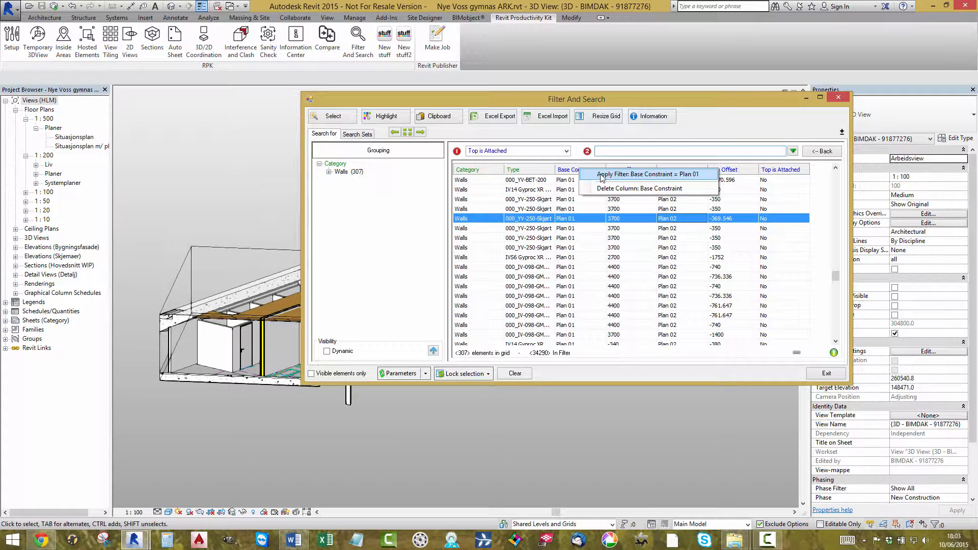
click(601, 175)
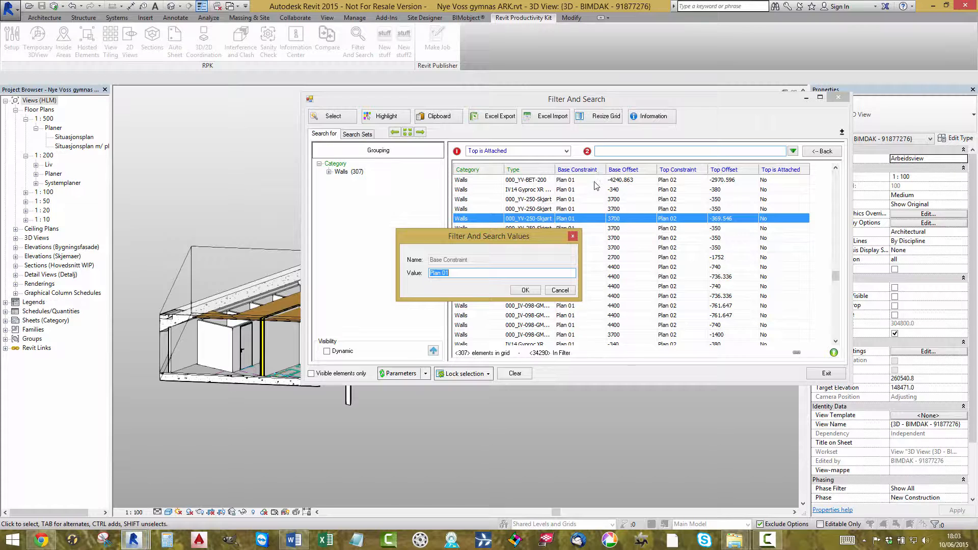
click(525, 290)
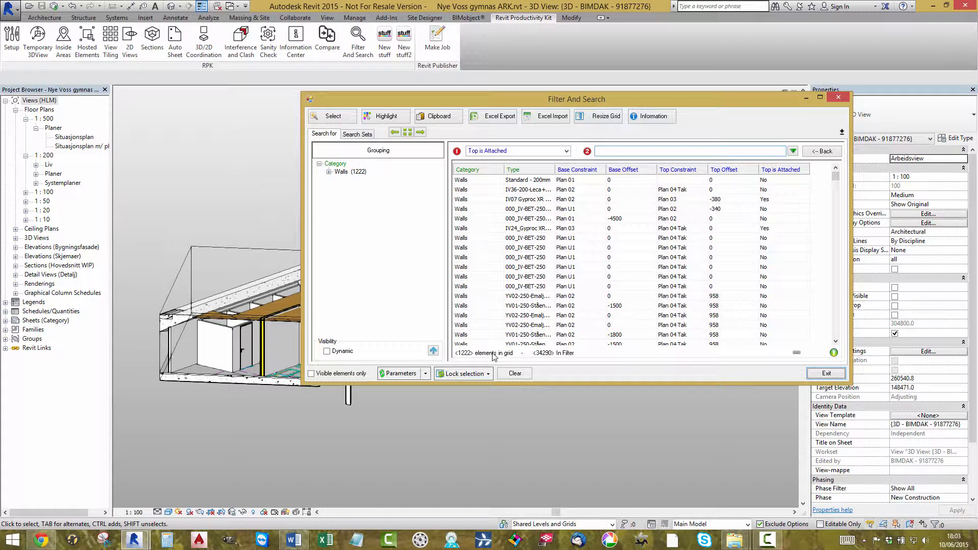
Save the current column and filter setup as a local search set named Walls and close the search window
click(352, 136)
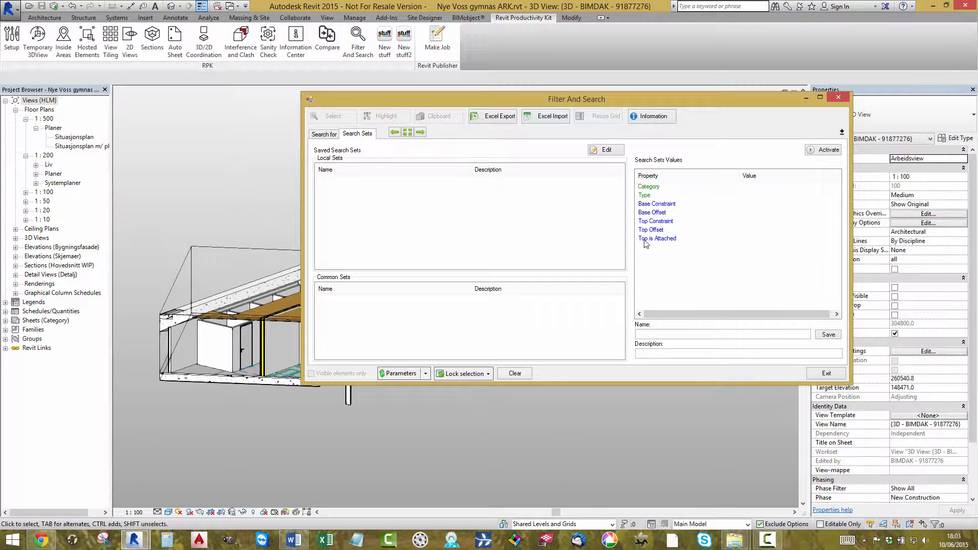
click(646, 334)
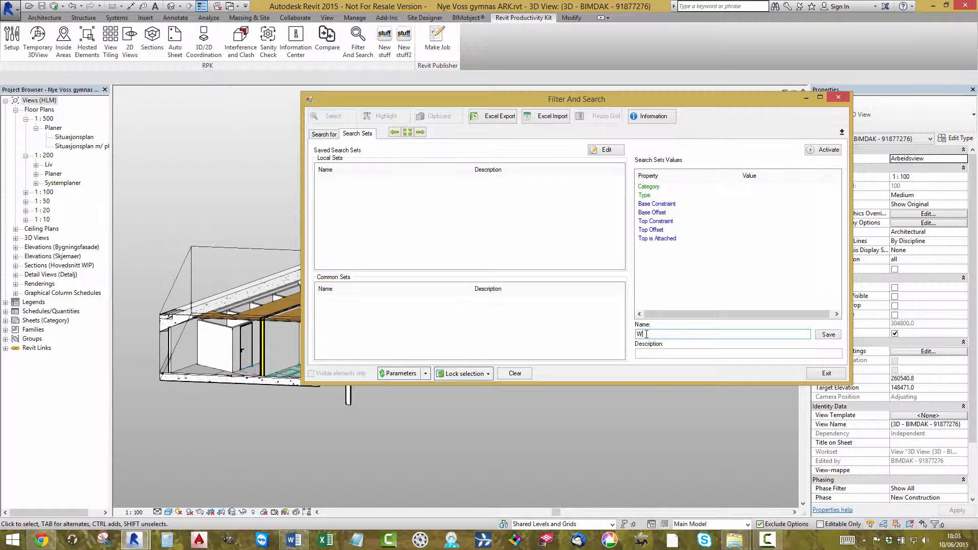
click(826, 335)
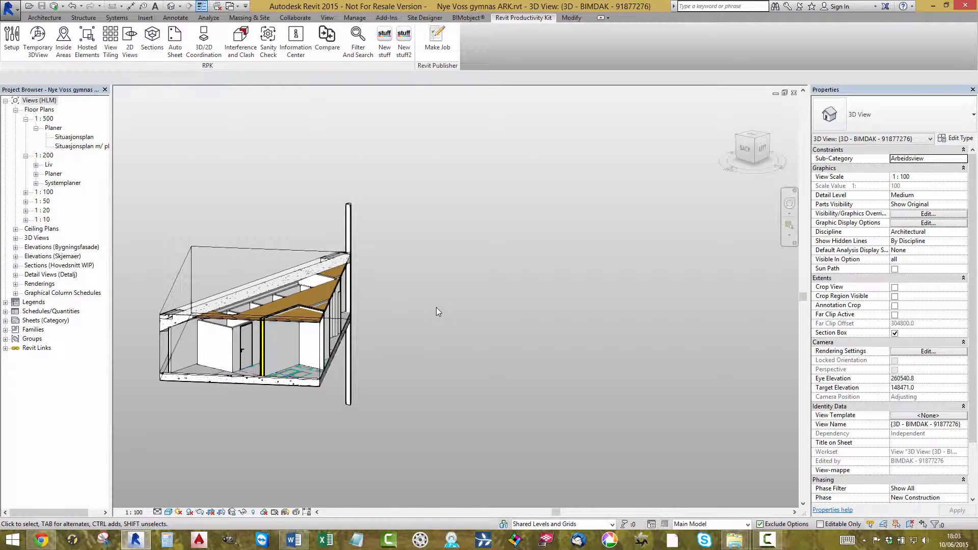
Reopen Filter And Search, activate the saved Walls search set and place the window clear of the 3D model
right_click(470, 240)
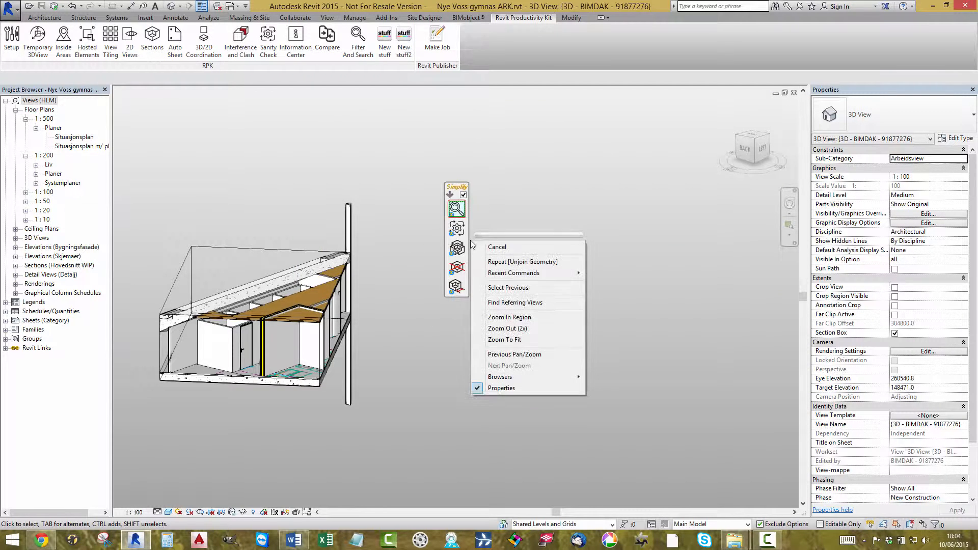
click(460, 214)
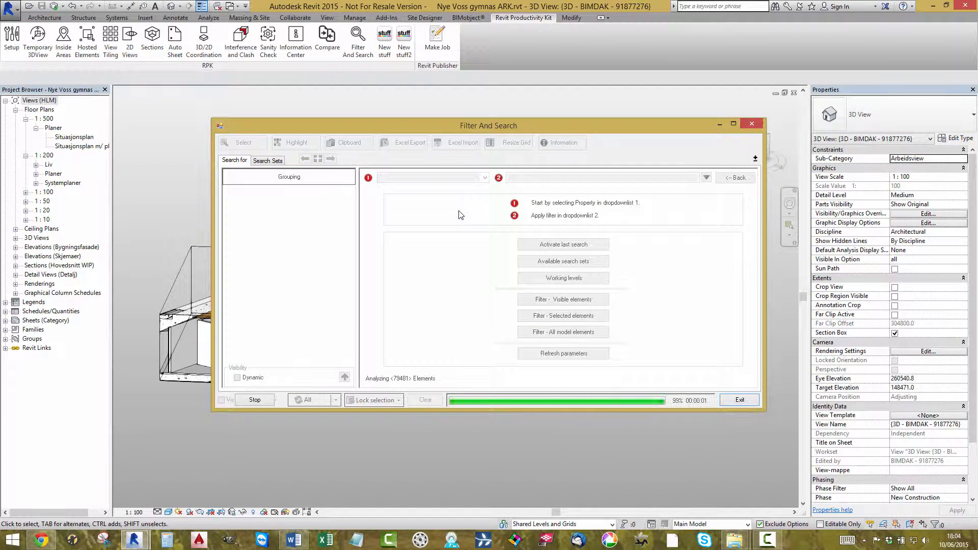
click(270, 161)
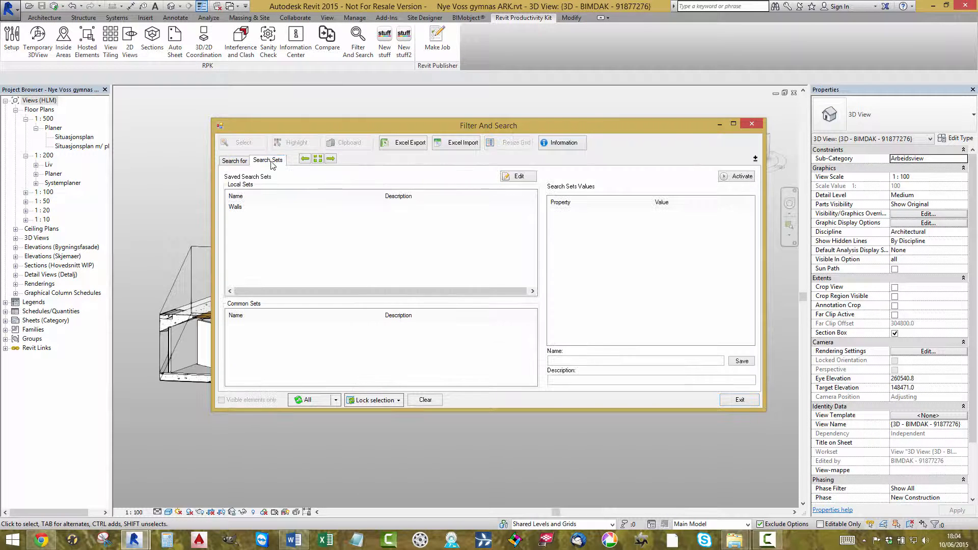
double_click(237, 207)
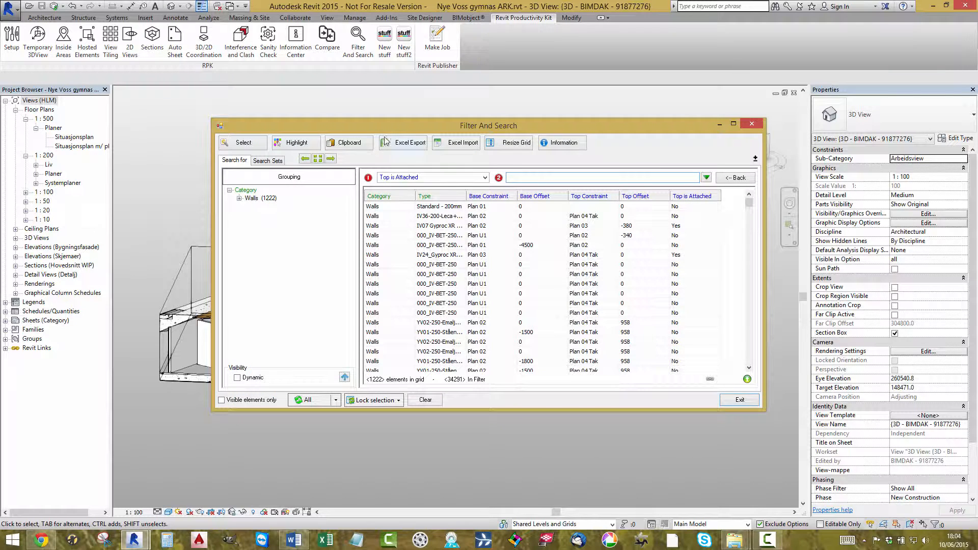
drag(377, 122, 532, 98)
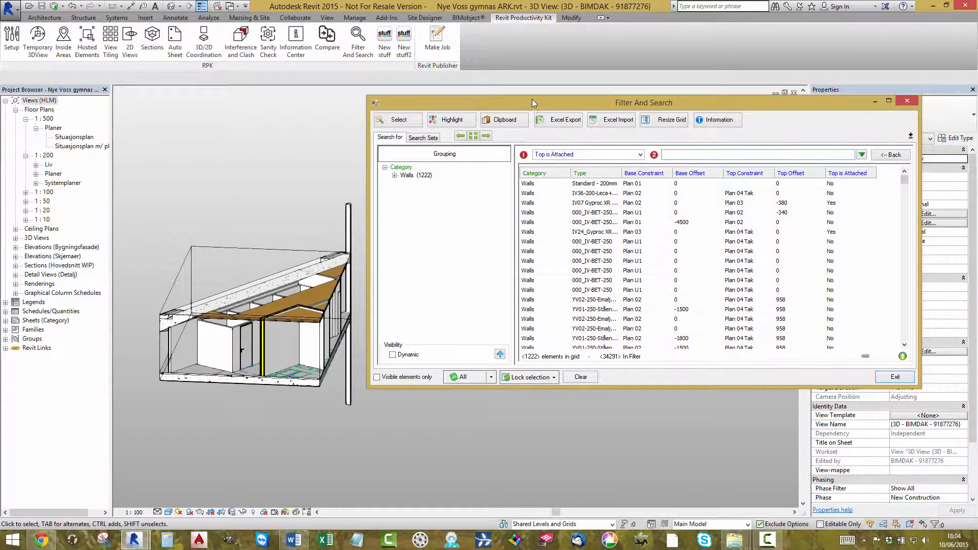